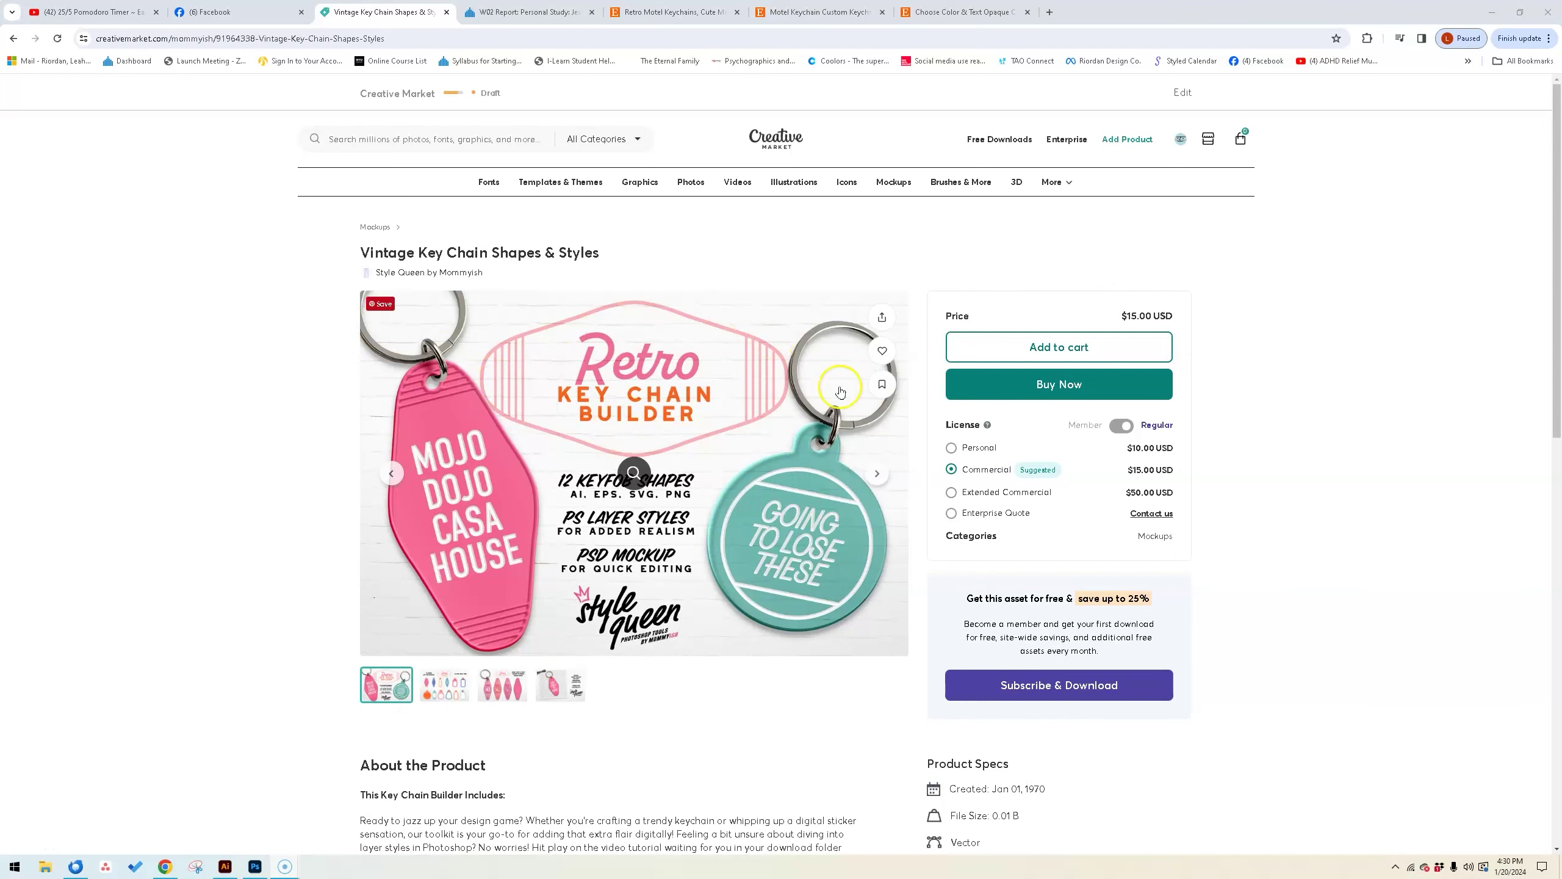
- Look through the Etsy motel keychain listings, including the custom all-caps keychain among the similar items
{"action": "left_click", "coordinate": [776, 11]}
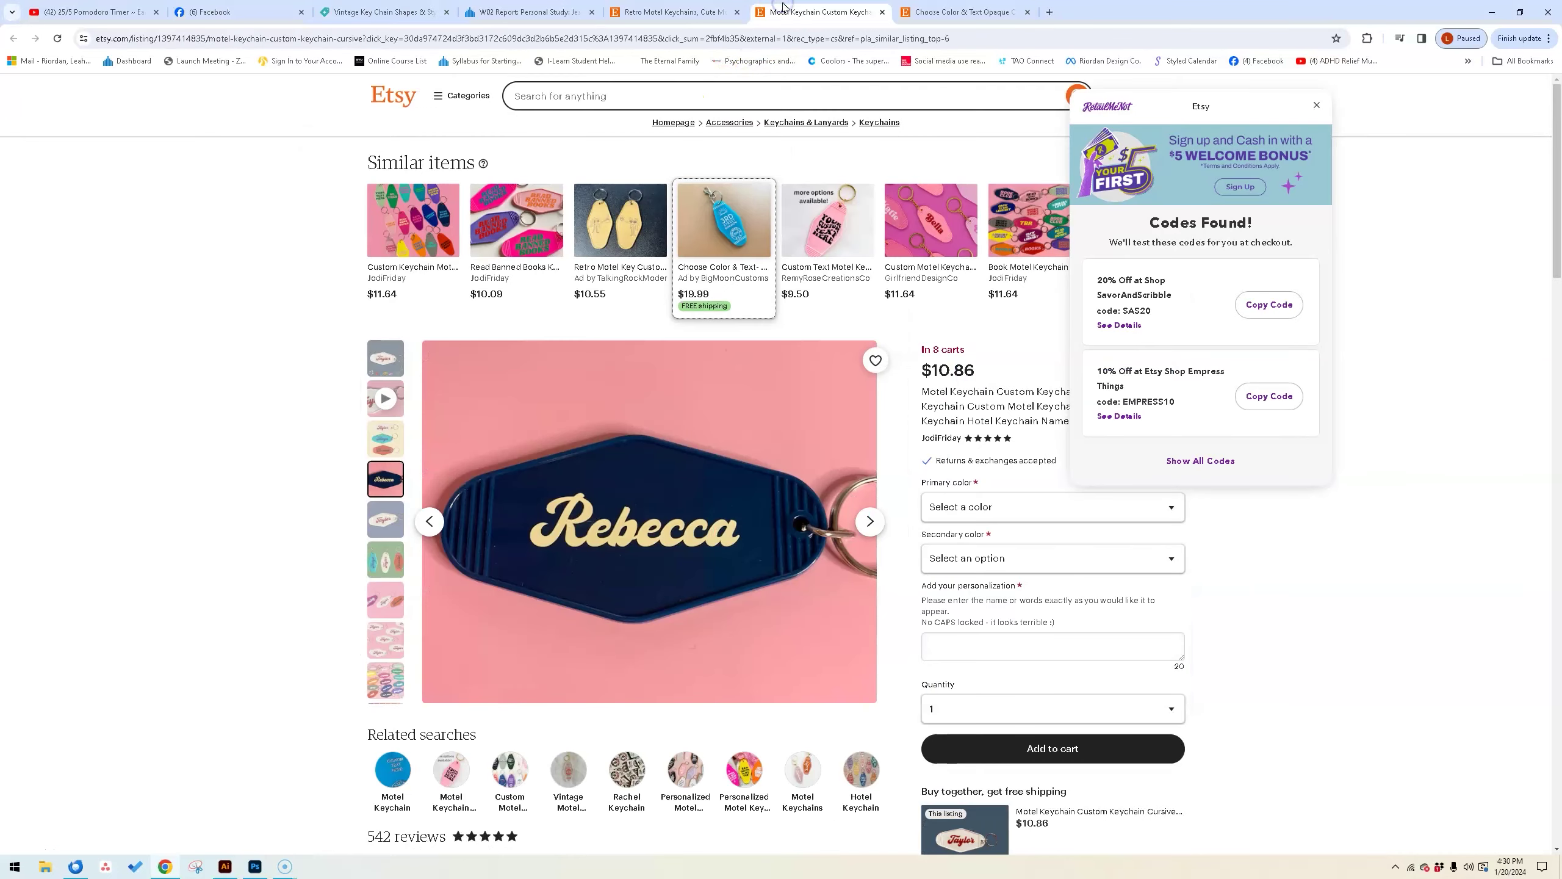
{"action": "left_click", "coordinate": [423, 232]}
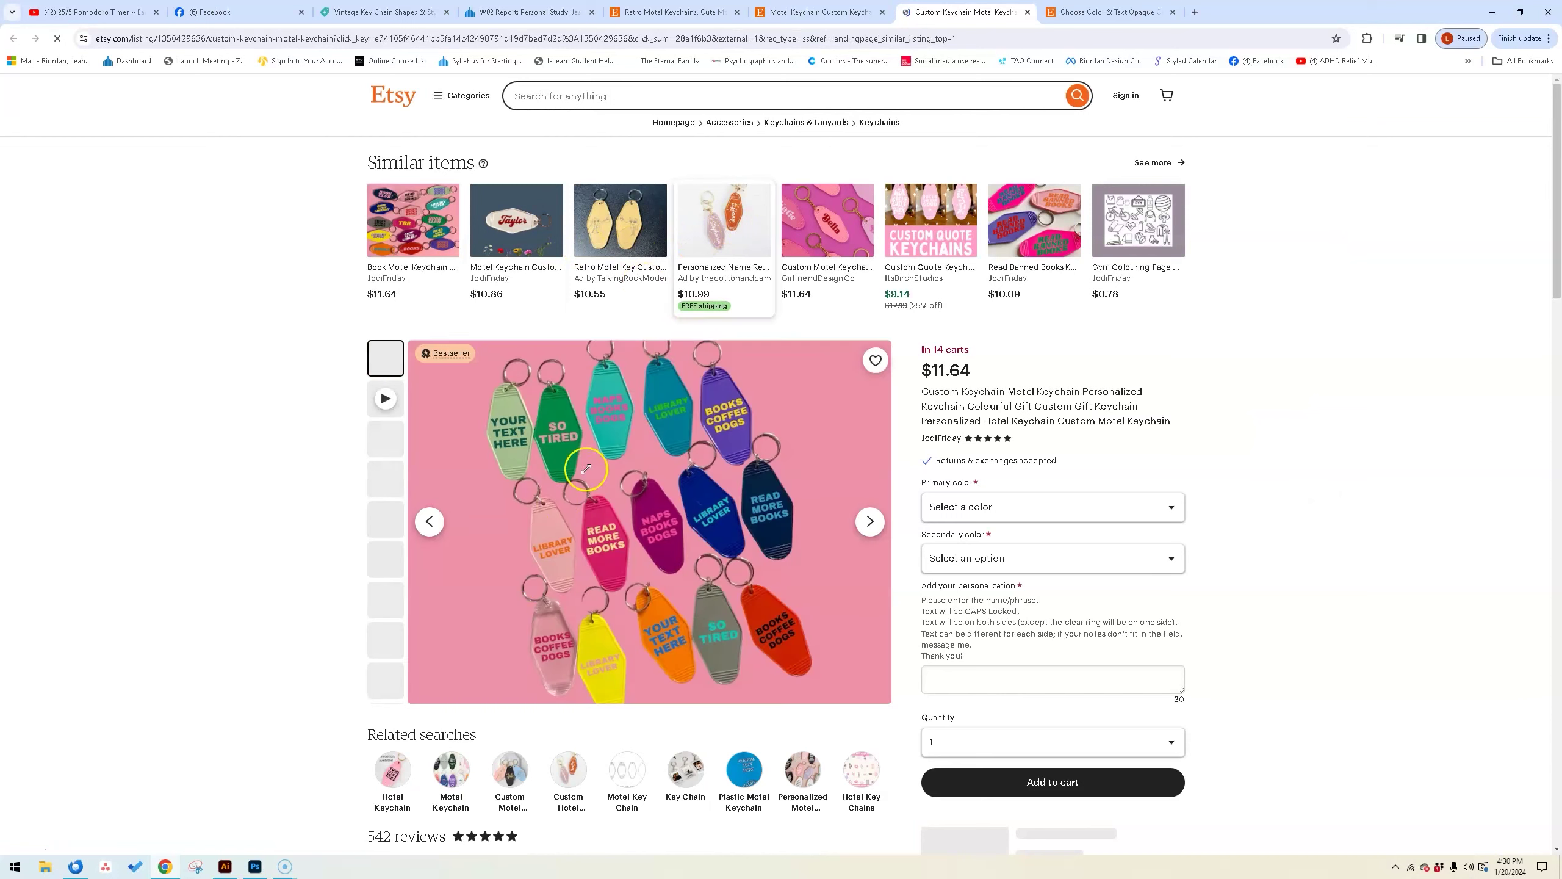
{"action": "left_click", "coordinate": [793, 11]}
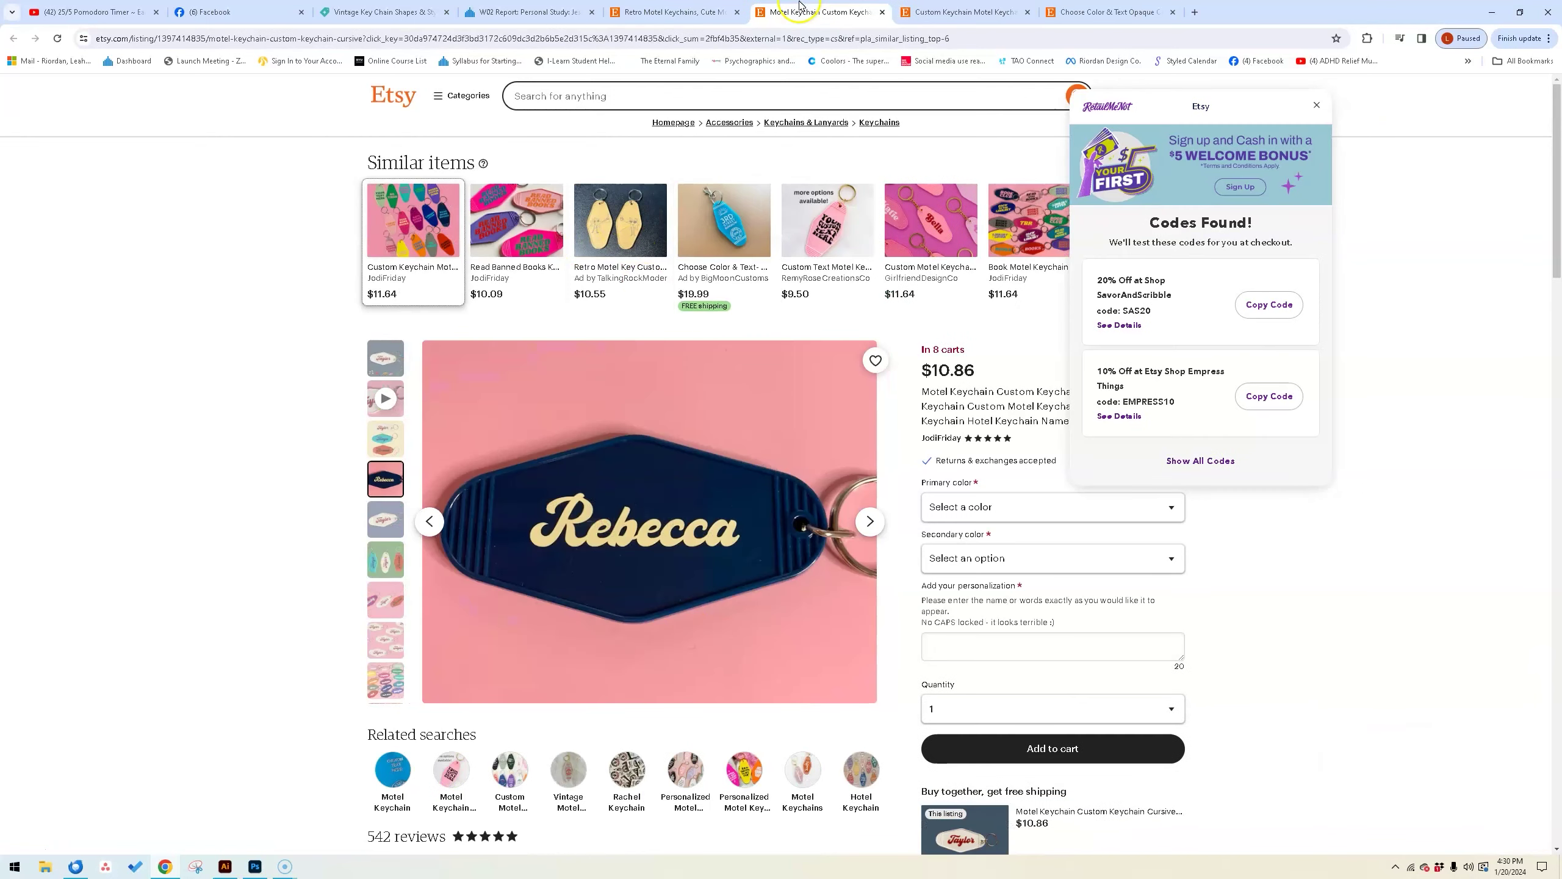
{"action": "left_click", "coordinate": [718, 6]}
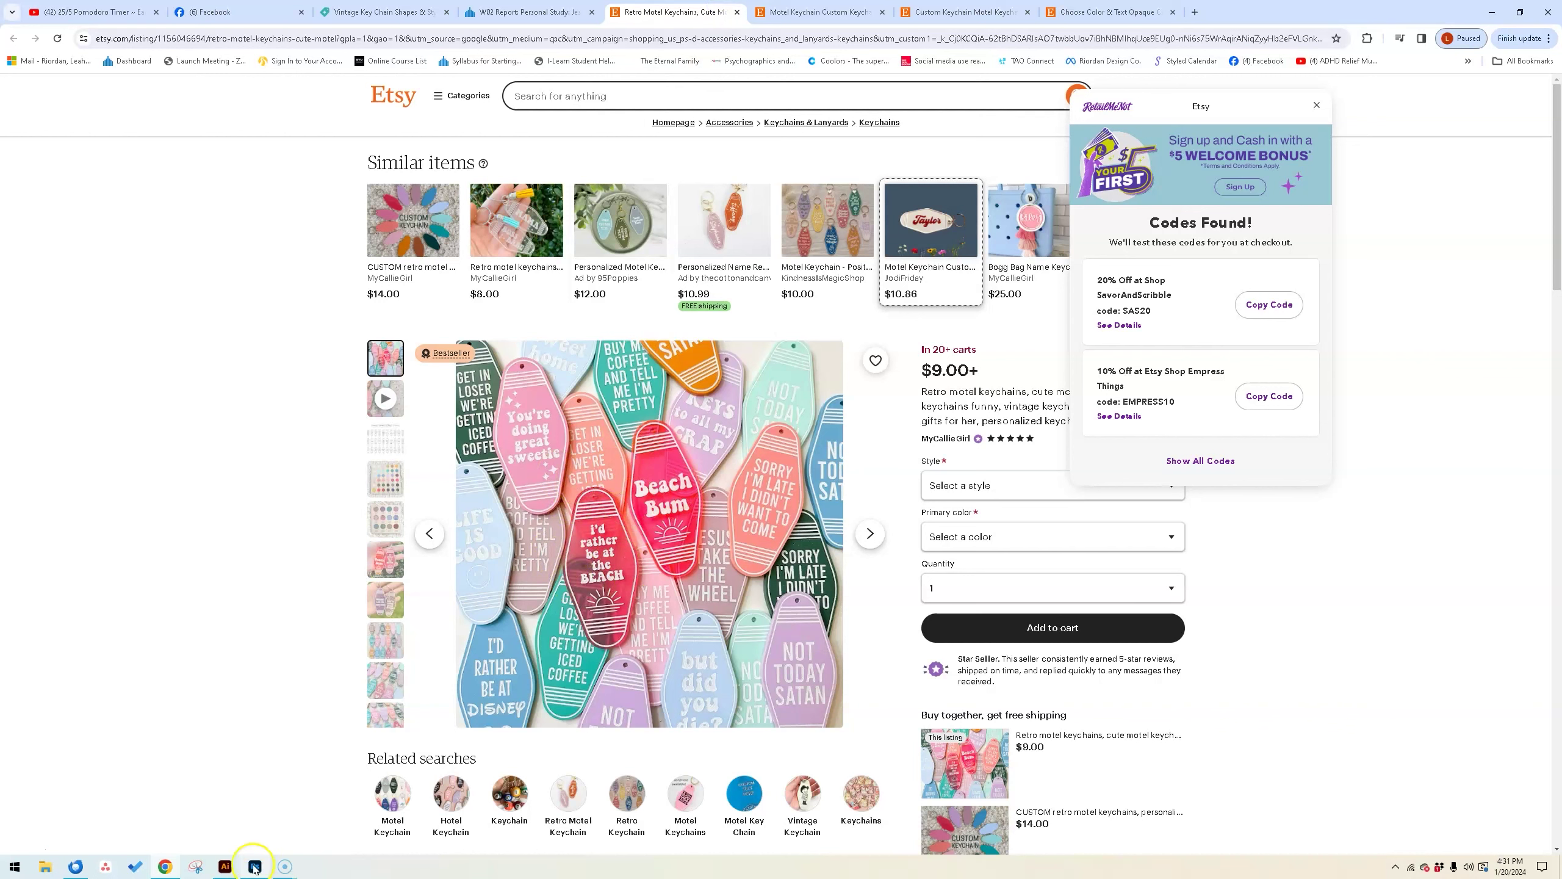
- View the colour charts and the translucent and frosted pink sample photo in the retro motel keychains listing
{"action": "left_click", "coordinate": [386, 439]}
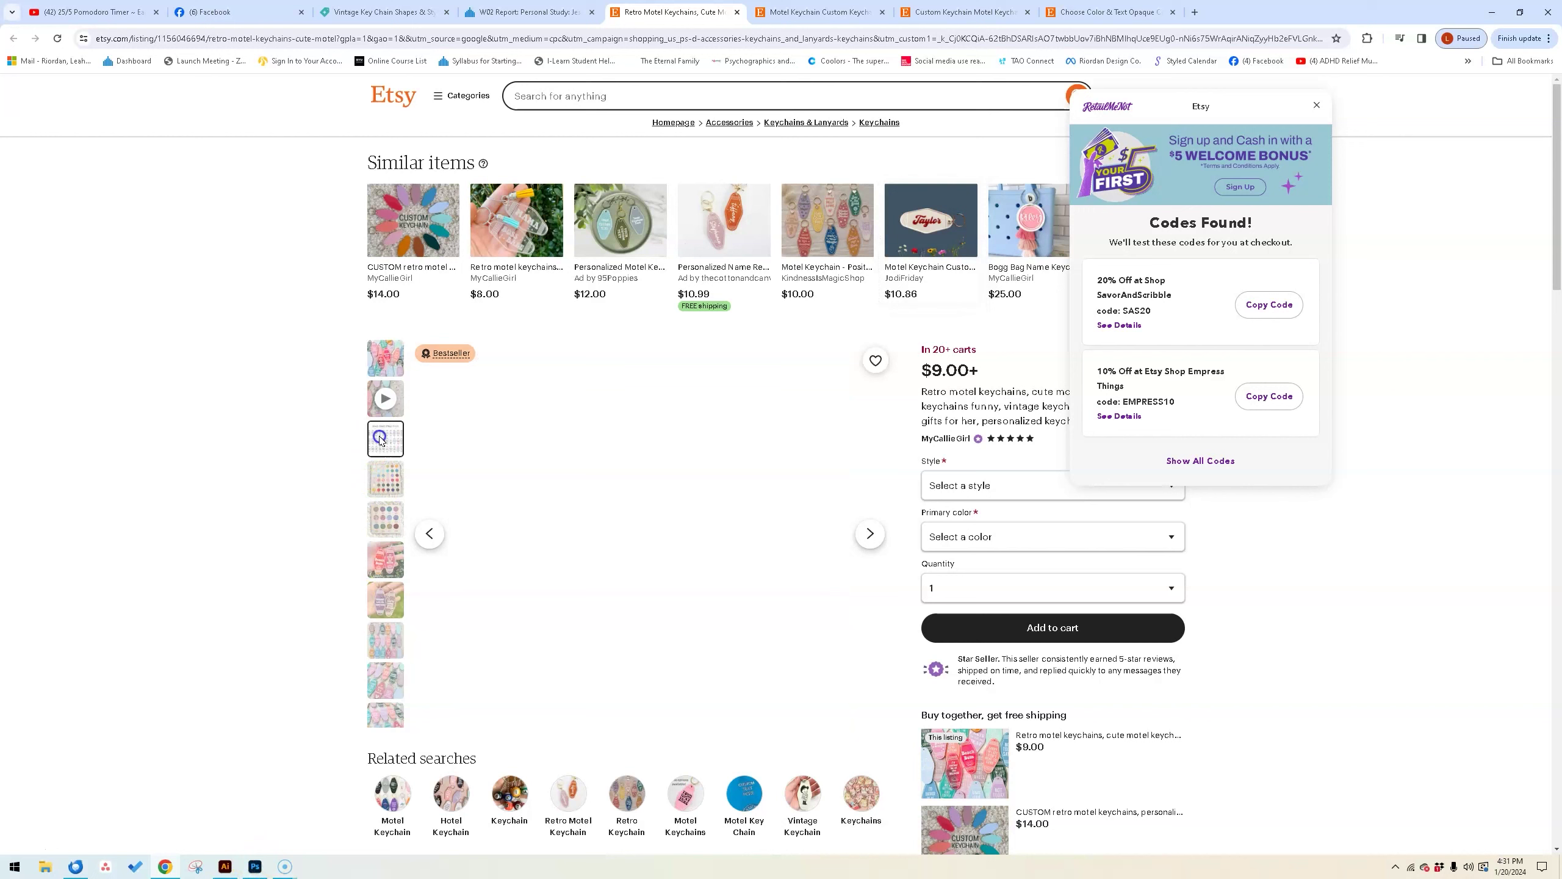
{"action": "left_click", "coordinate": [382, 479]}
{"action": "left_click", "coordinate": [386, 519]}
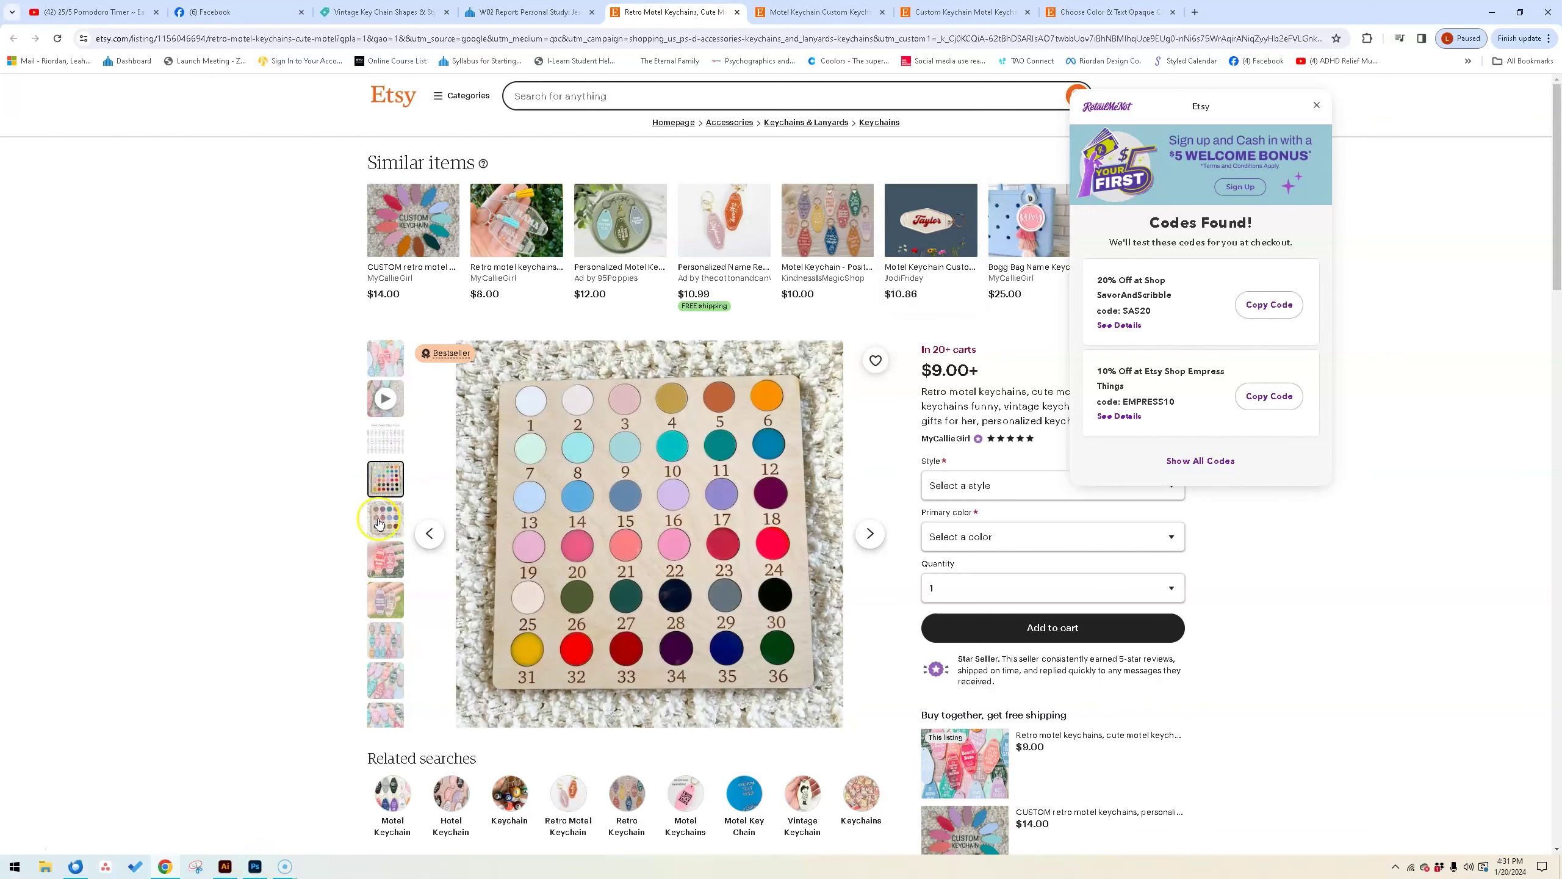
{"action": "left_click", "coordinate": [389, 567]}
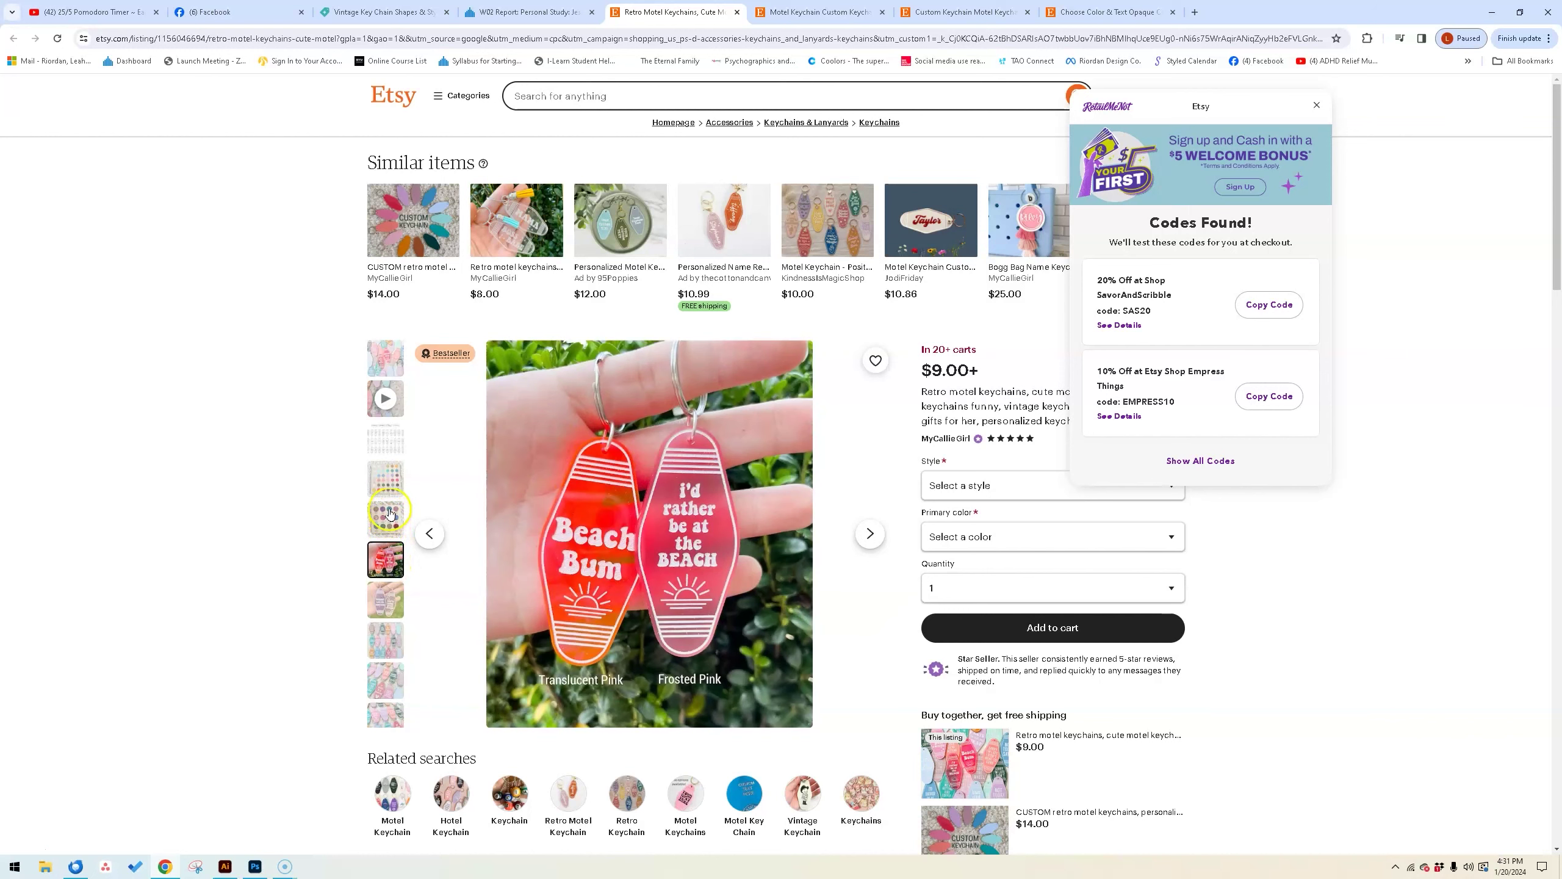
{"action": "left_click", "coordinate": [391, 512]}
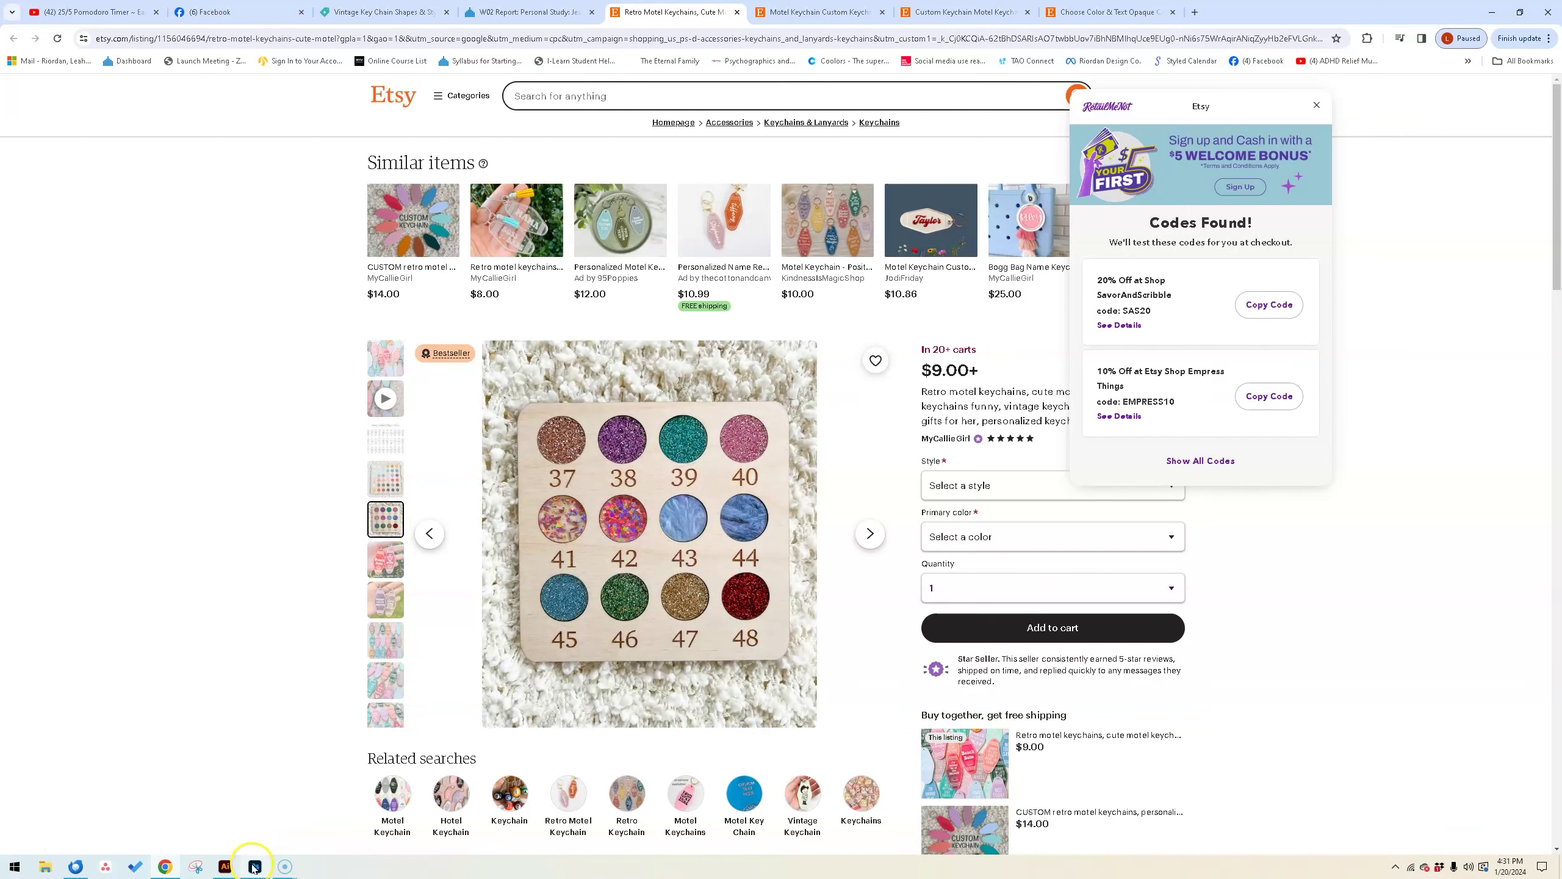
- Switch to Photoshop and view the pink keychain in standard-keyfob-mockup.psd
{"action": "mouse_move", "coordinate": [228, 870]}
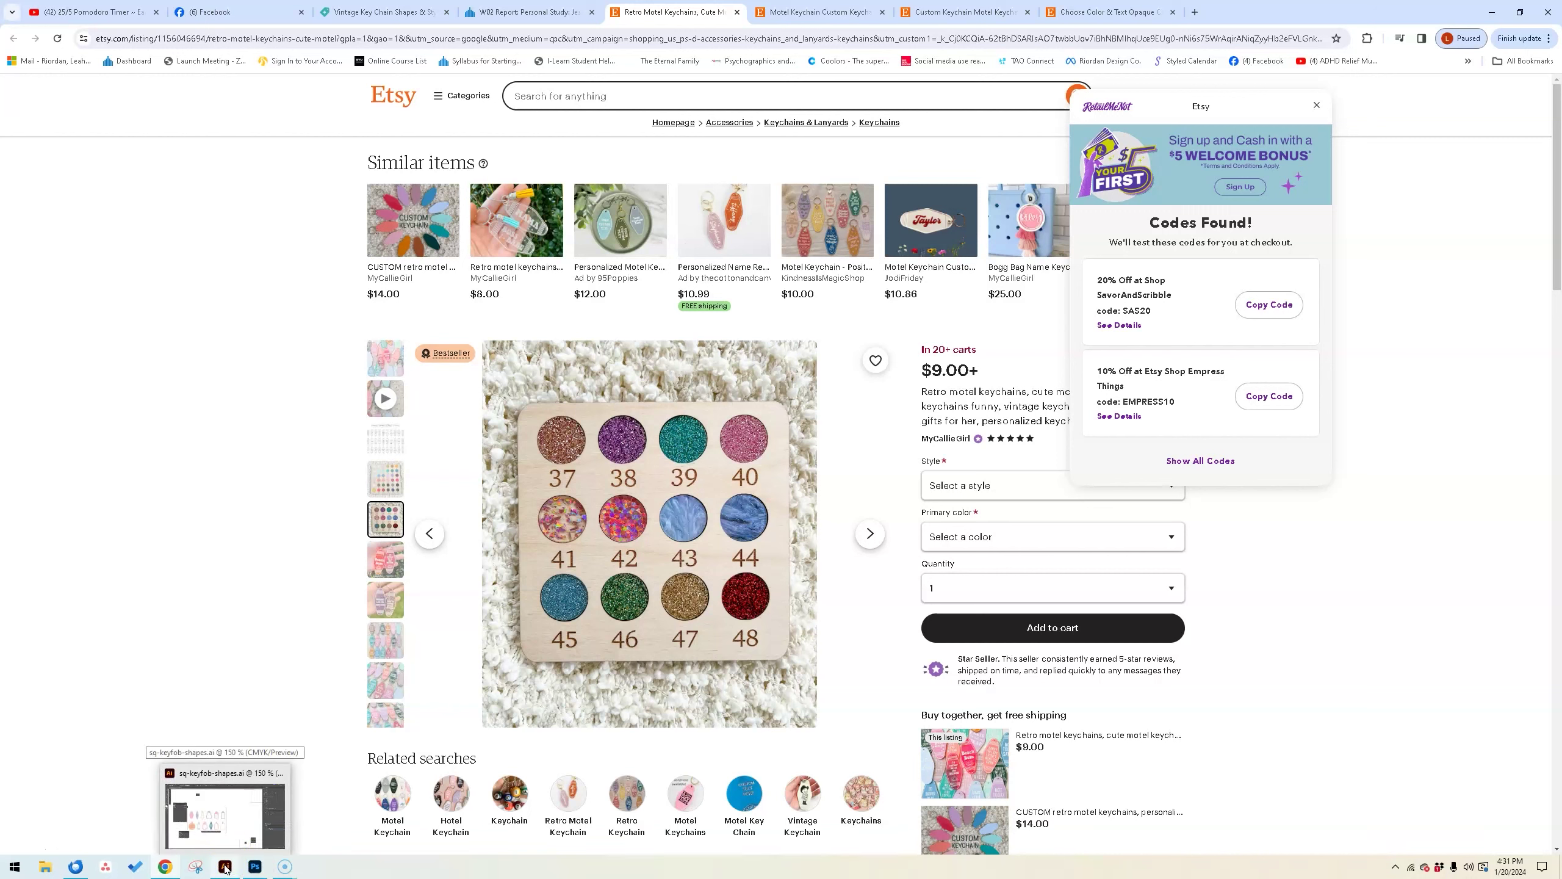
{"action": "left_click", "coordinate": [225, 869]}
{"action": "left_click", "coordinate": [252, 867]}
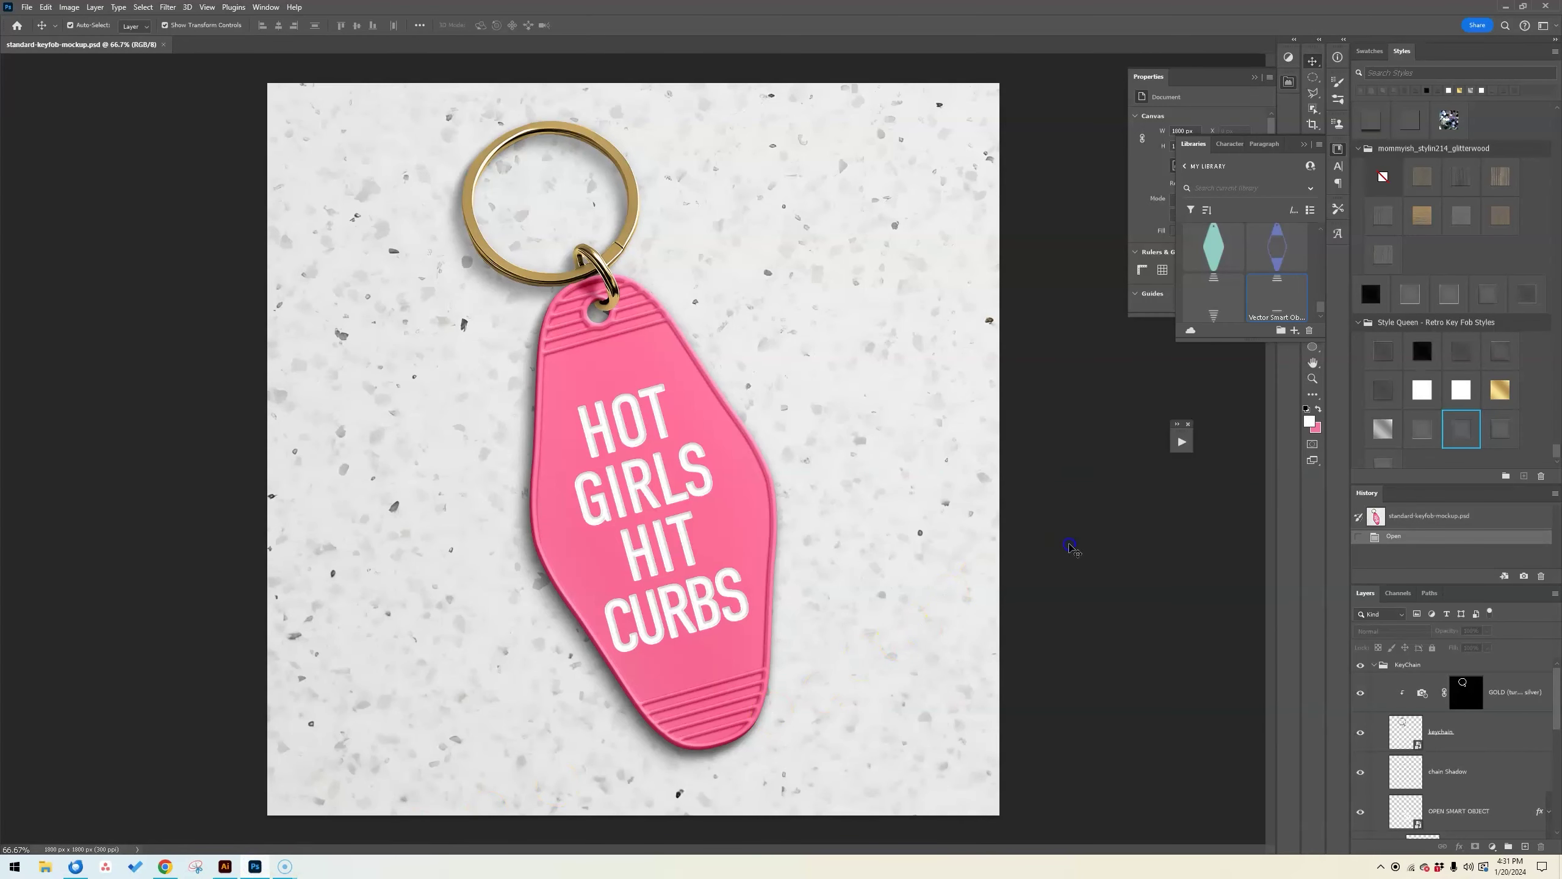
{"action": "left_click", "coordinate": [711, 317]}
- Switch to sq-keyfob-shapes.ai in Illustrator, leave isolation mode and select the first pink keyfob in the upper row
{"action": "left_click", "coordinate": [225, 867]}
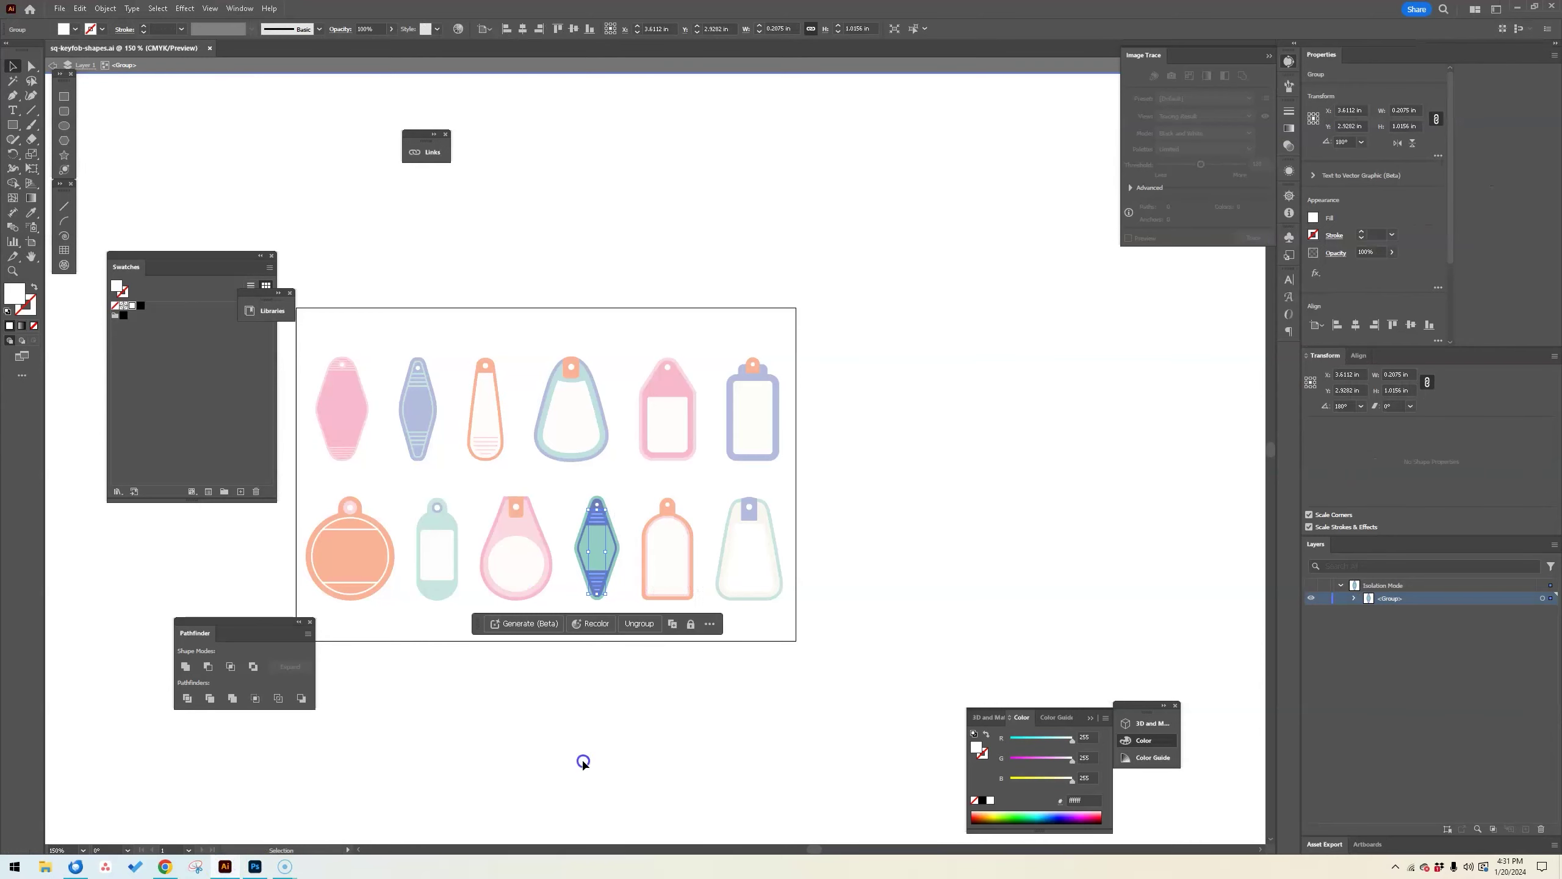
{"action": "double_click", "coordinate": [581, 758]}
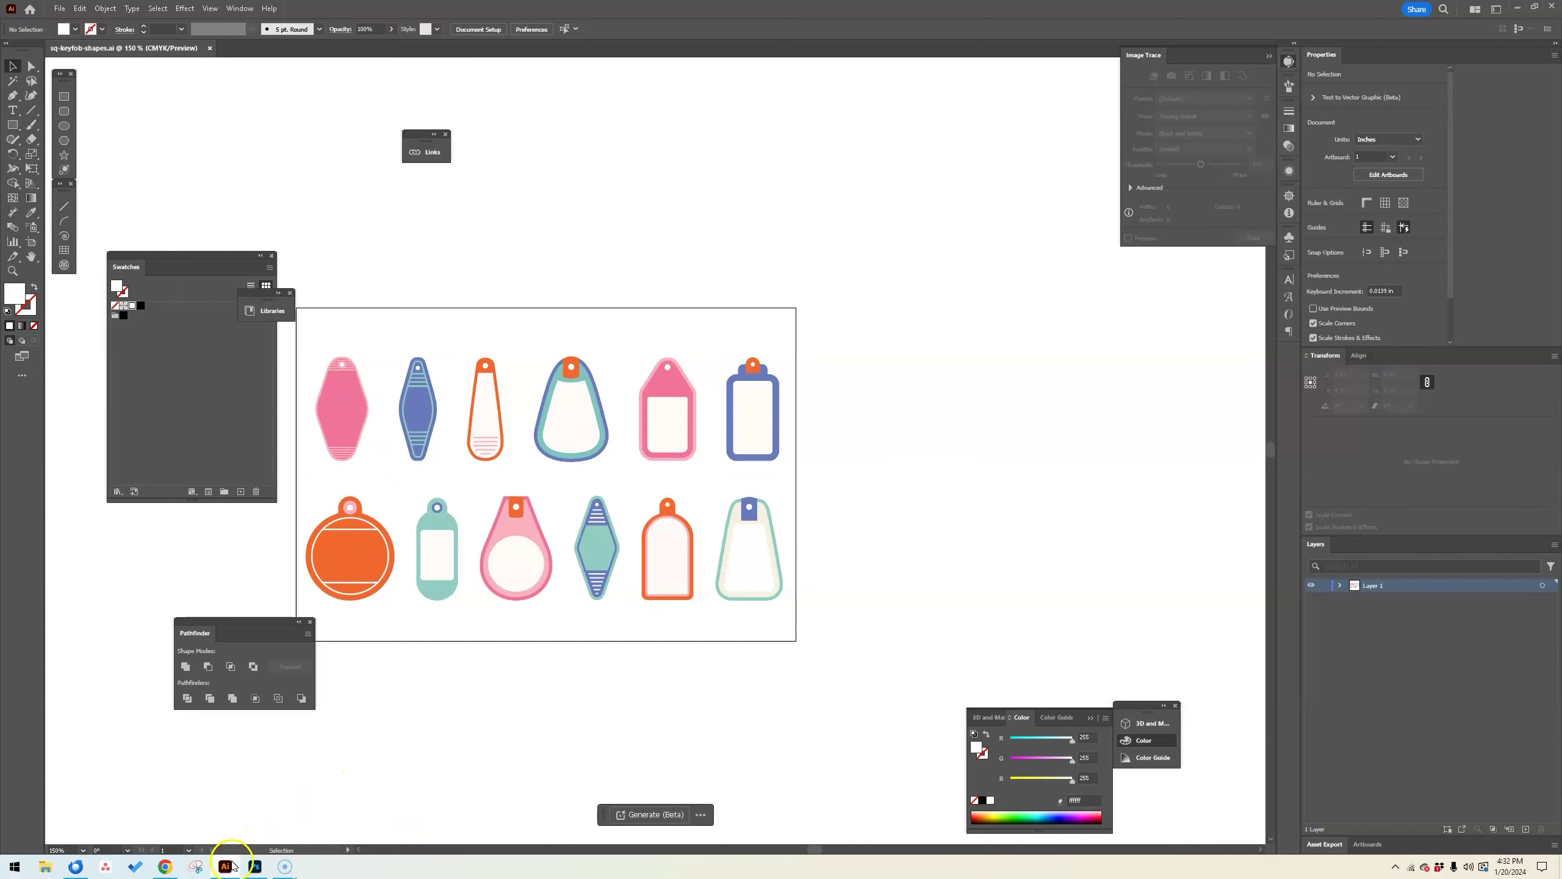
{"action": "left_click", "coordinate": [344, 374]}
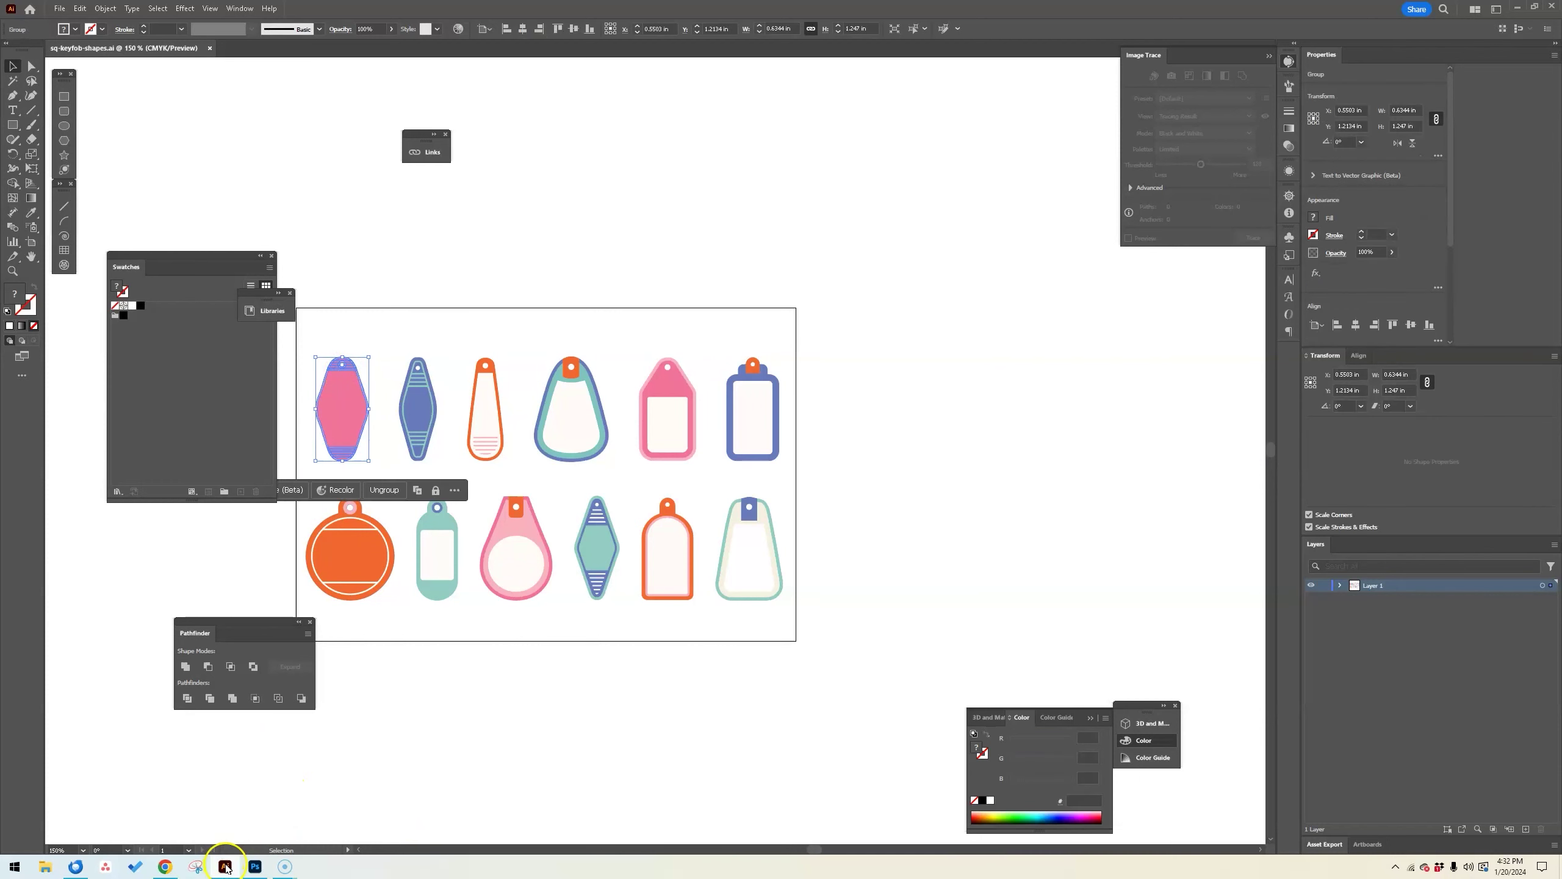
- Return to the Photoshop mockup, collapse the KeyChain and Shadow groups and select the background texture layer
{"action": "mouse_move", "coordinate": [226, 868]}
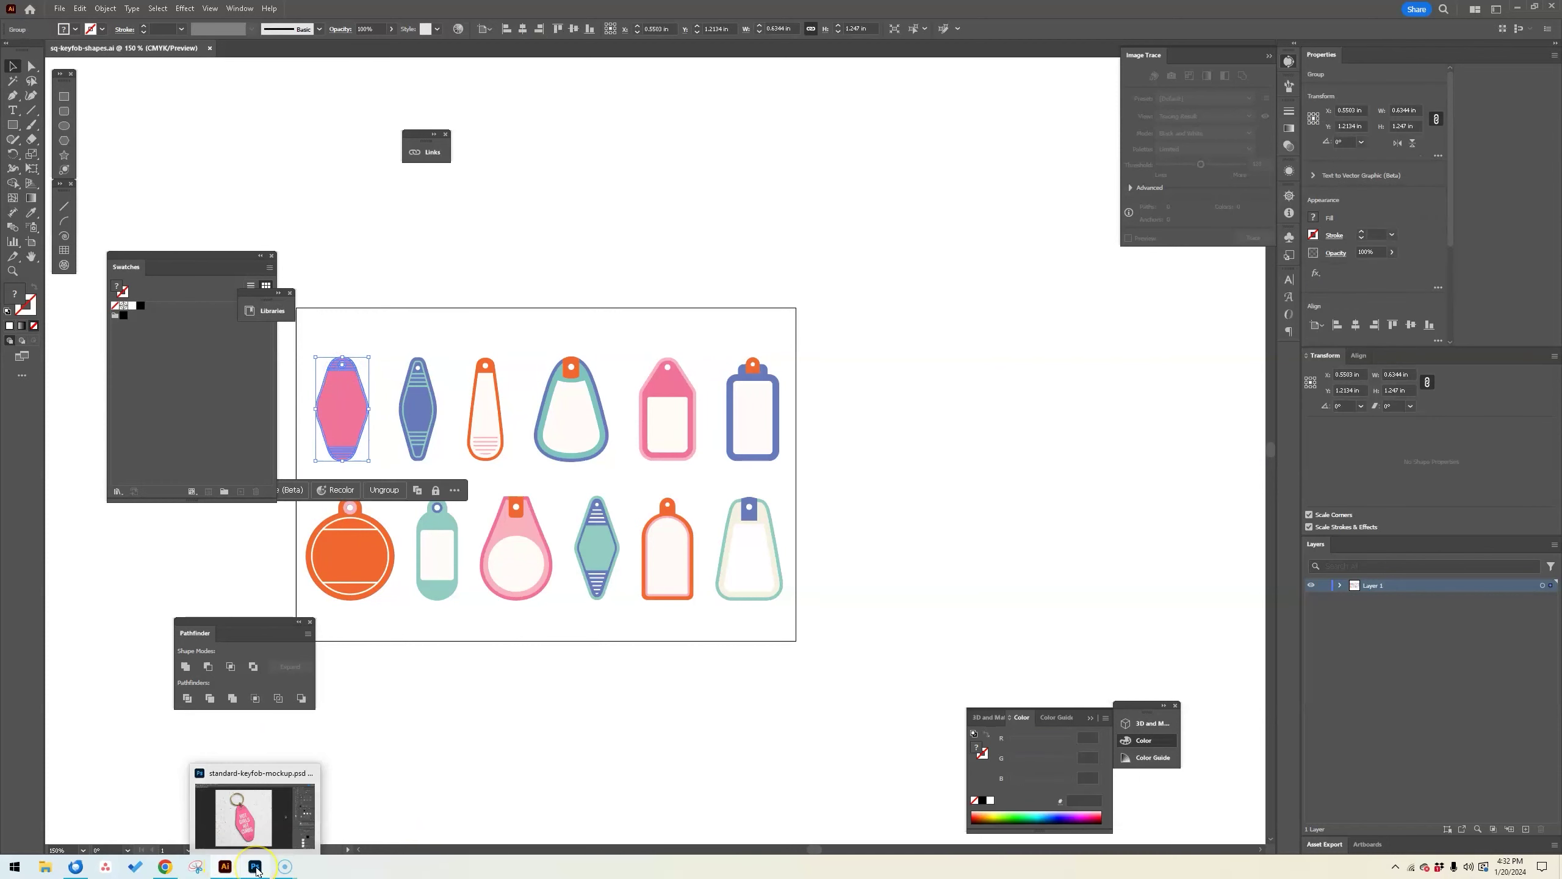
{"action": "left_click", "coordinate": [252, 869]}
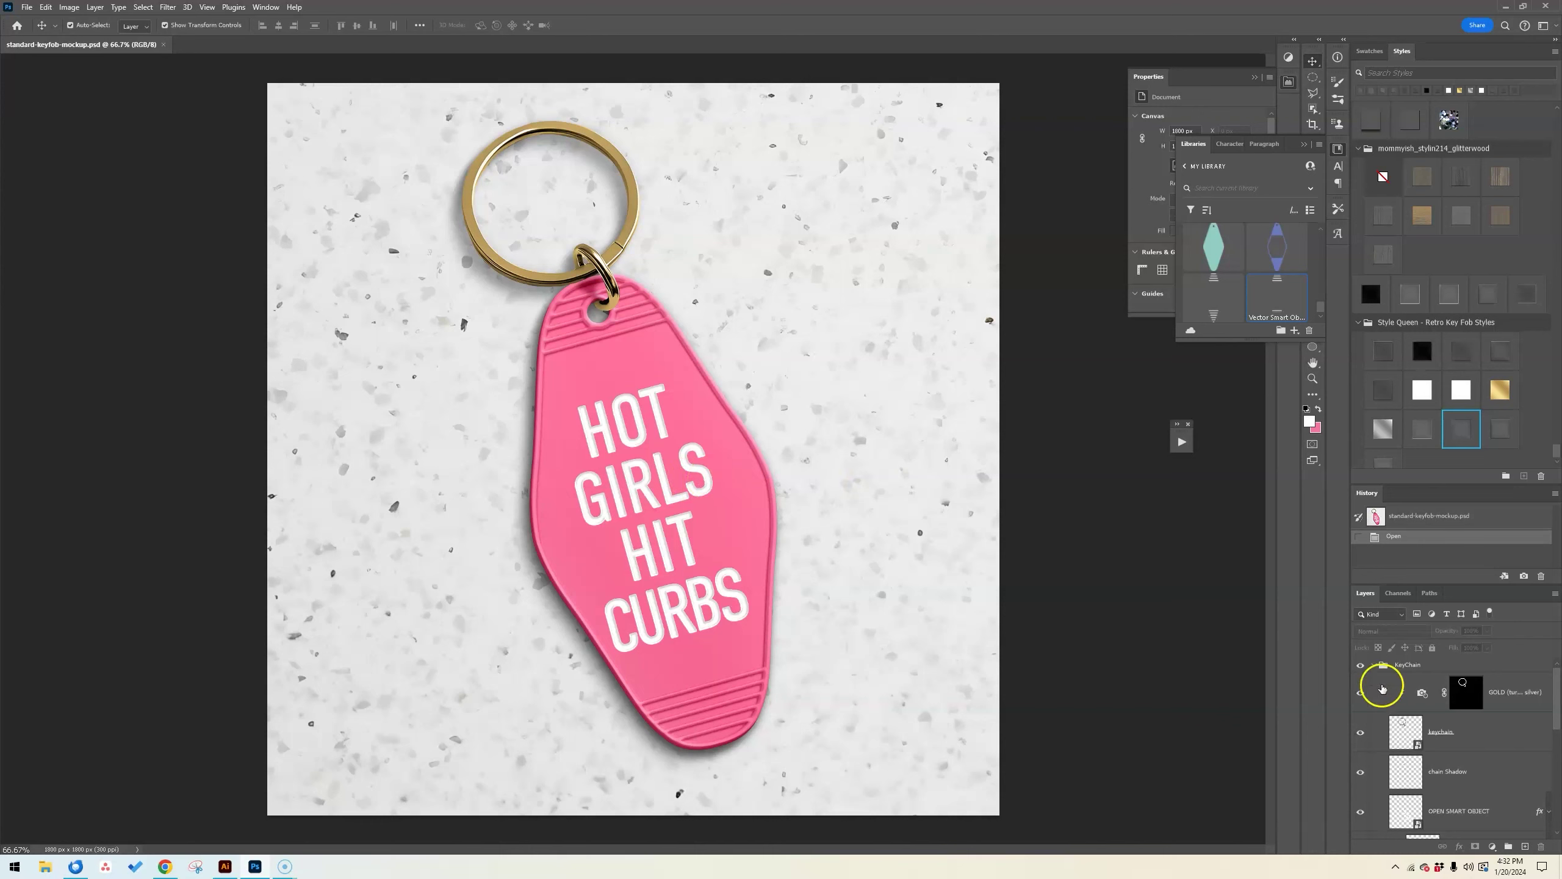
{"action": "left_click", "coordinate": [1374, 665]}
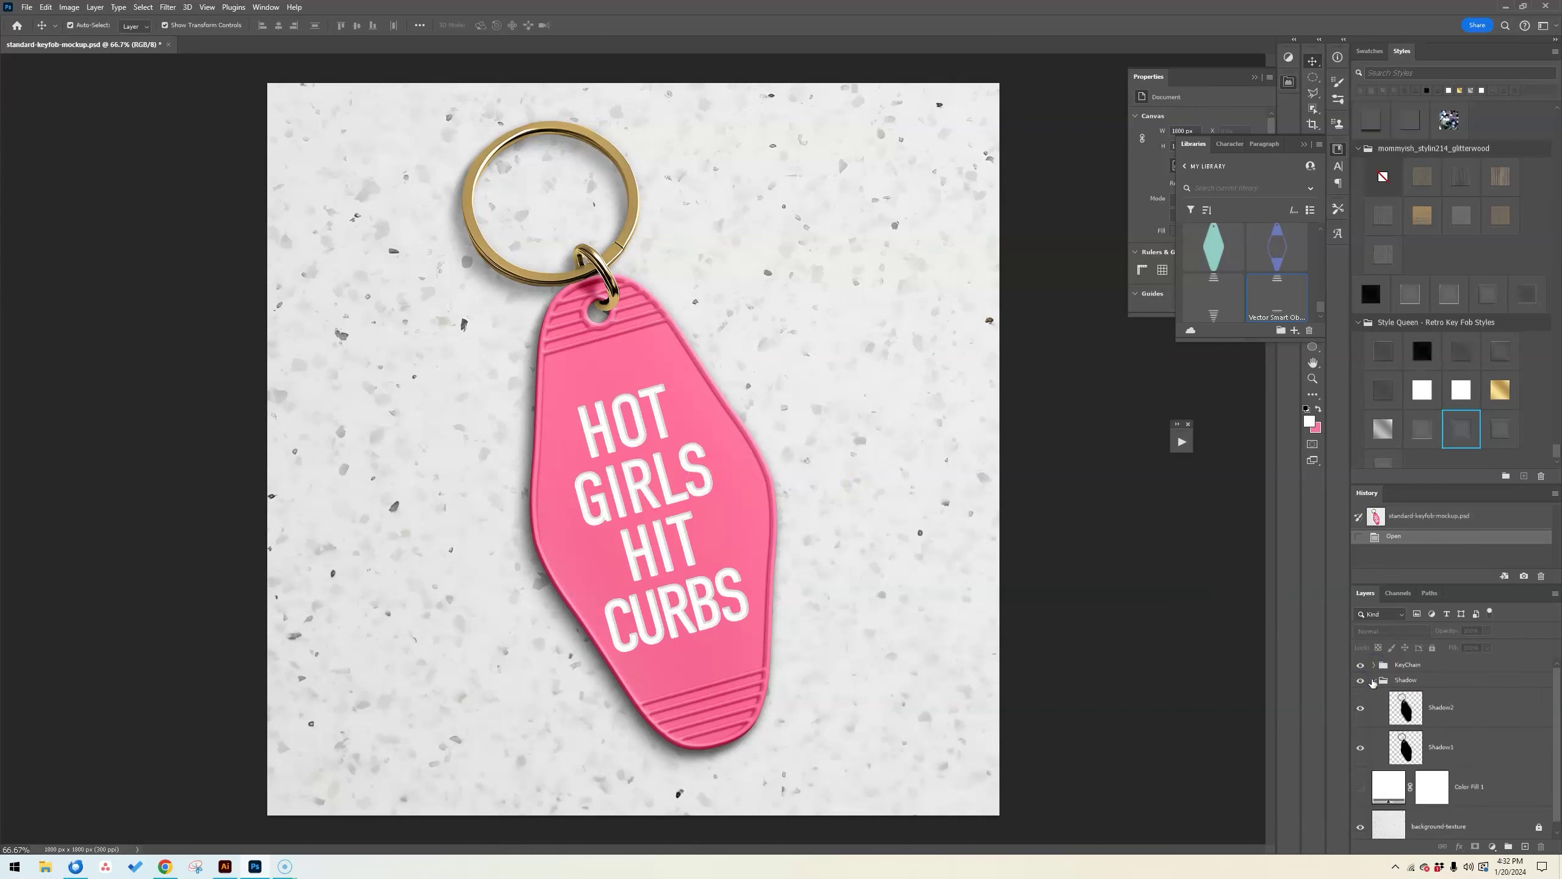
{"action": "left_click", "coordinate": [1376, 680]}
{"action": "left_click", "coordinate": [1374, 680]}
{"action": "left_click", "coordinate": [1404, 749]}
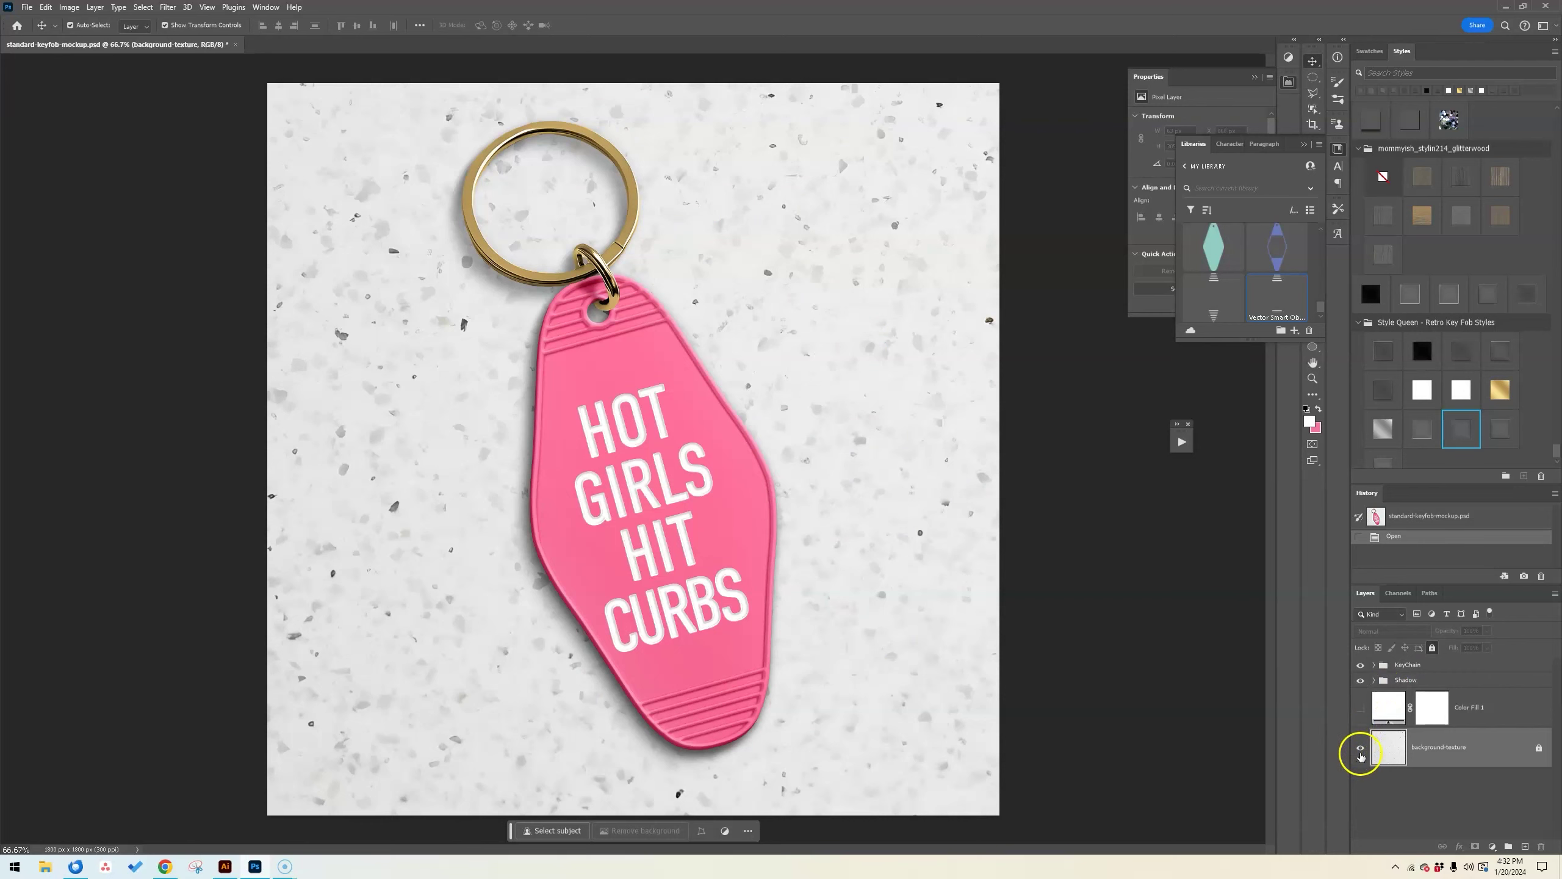
- Preview the mockup on the white Color Fill 1 and restore the background texture
{"action": "left_click", "coordinate": [1361, 708]}
{"action": "left_click", "coordinate": [1361, 708]}
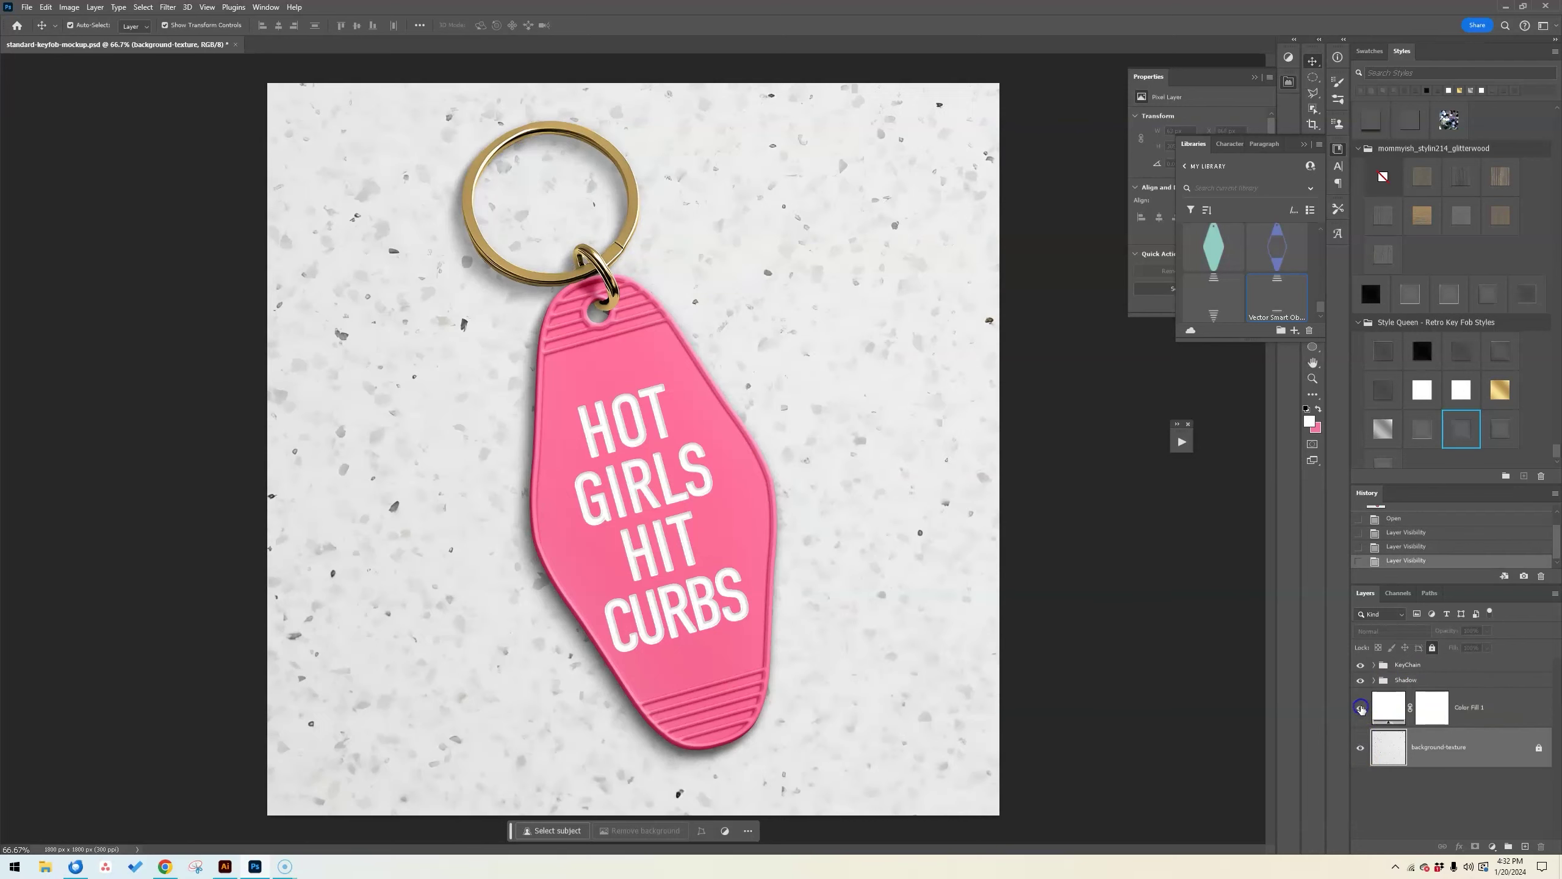
{"action": "left_click", "coordinate": [1360, 747]}
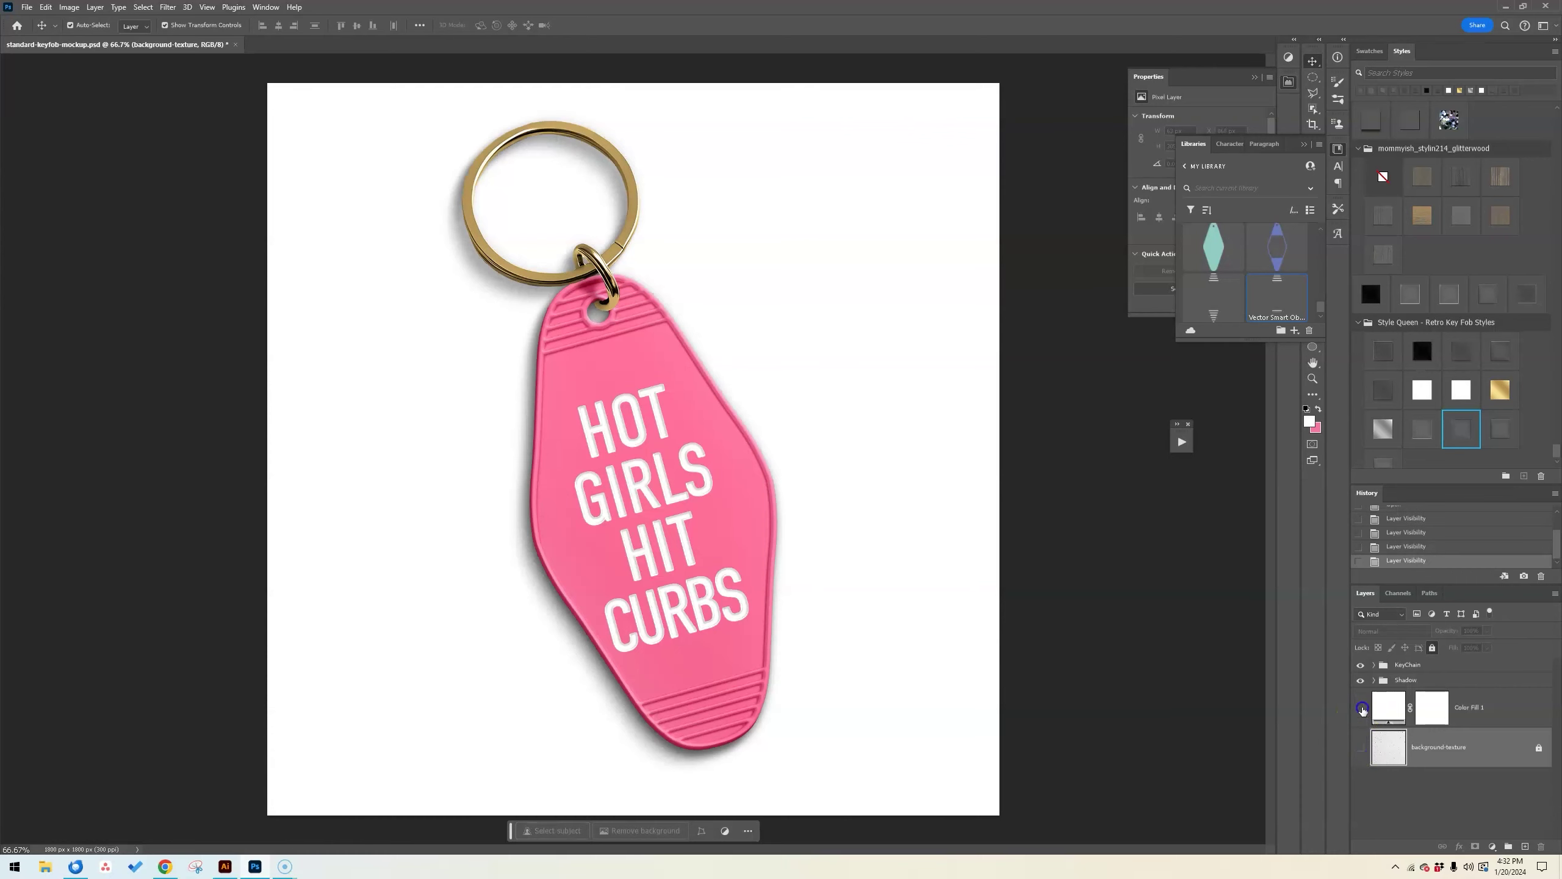
{"action": "left_click", "coordinate": [1362, 709]}
{"action": "left_click", "coordinate": [1361, 708]}
{"action": "left_click", "coordinate": [1360, 747]}
{"action": "left_click", "coordinate": [1361, 708]}
- Compare the mockup with and without the Shadow group, leaving the group hidden
{"action": "left_click", "coordinate": [1360, 680]}
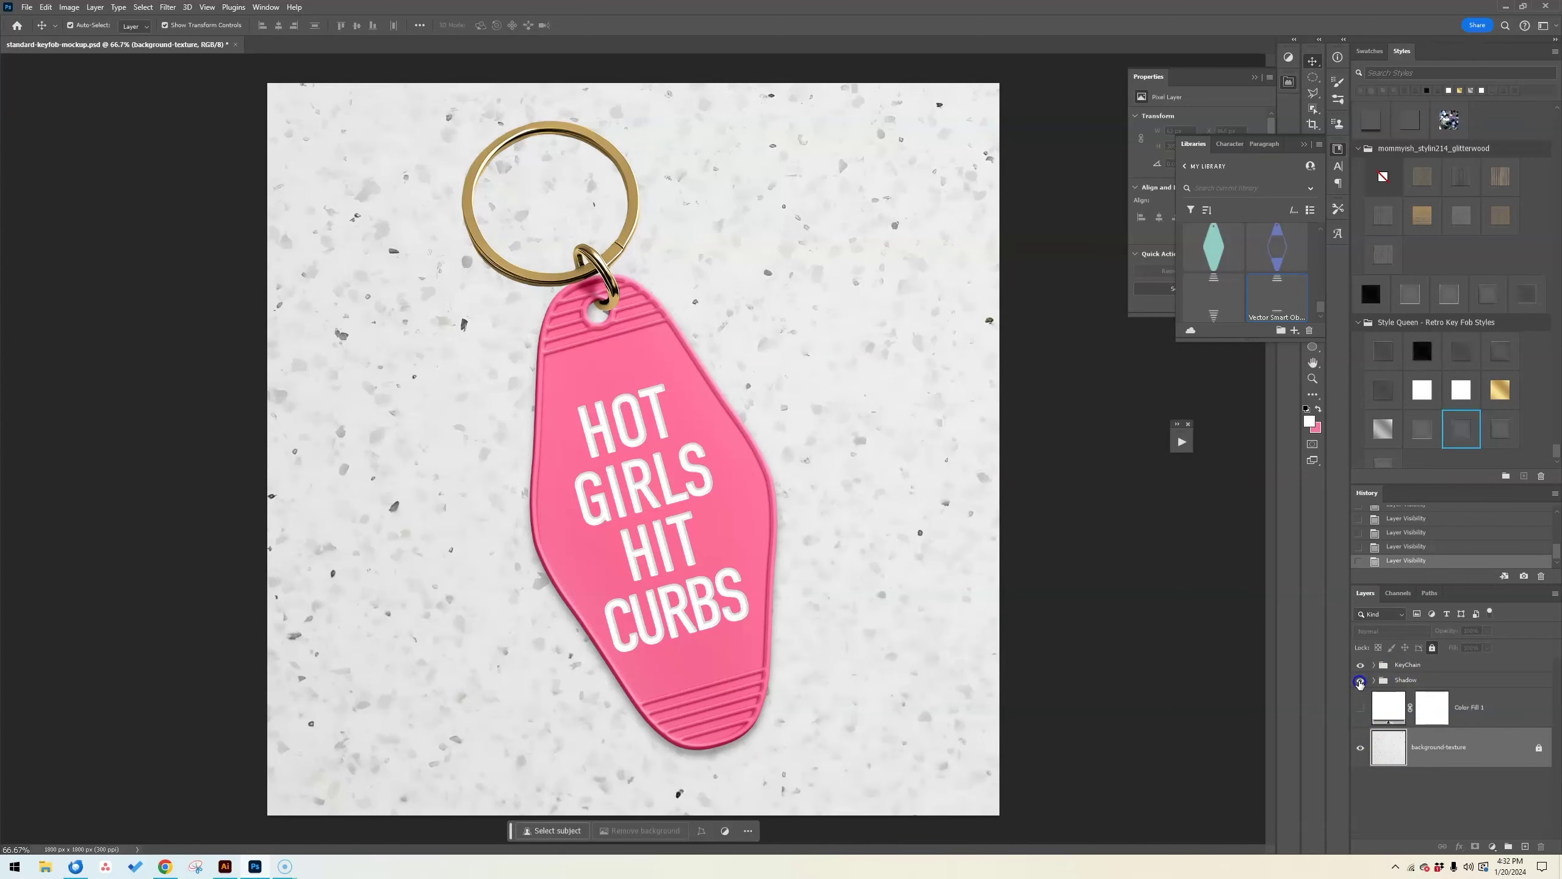
{"action": "left_click", "coordinate": [1360, 680]}
{"action": "left_click", "coordinate": [1361, 681]}
- Expand the KeyChain group and hide its metal keychain and chain Shadow layers
{"action": "left_click", "coordinate": [1374, 665]}
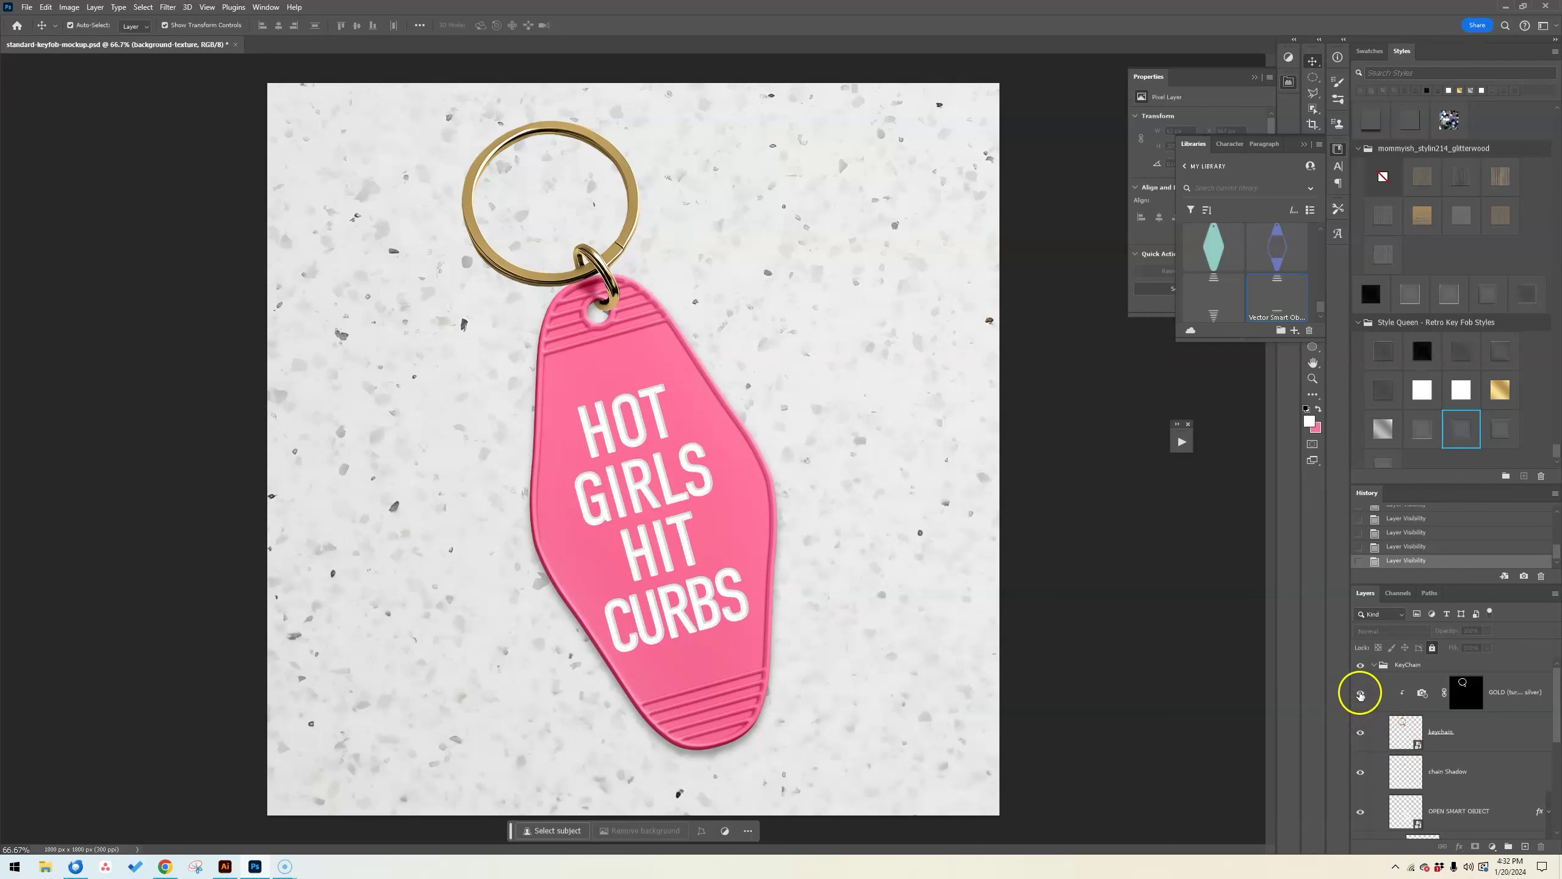
{"action": "left_click", "coordinate": [1361, 733]}
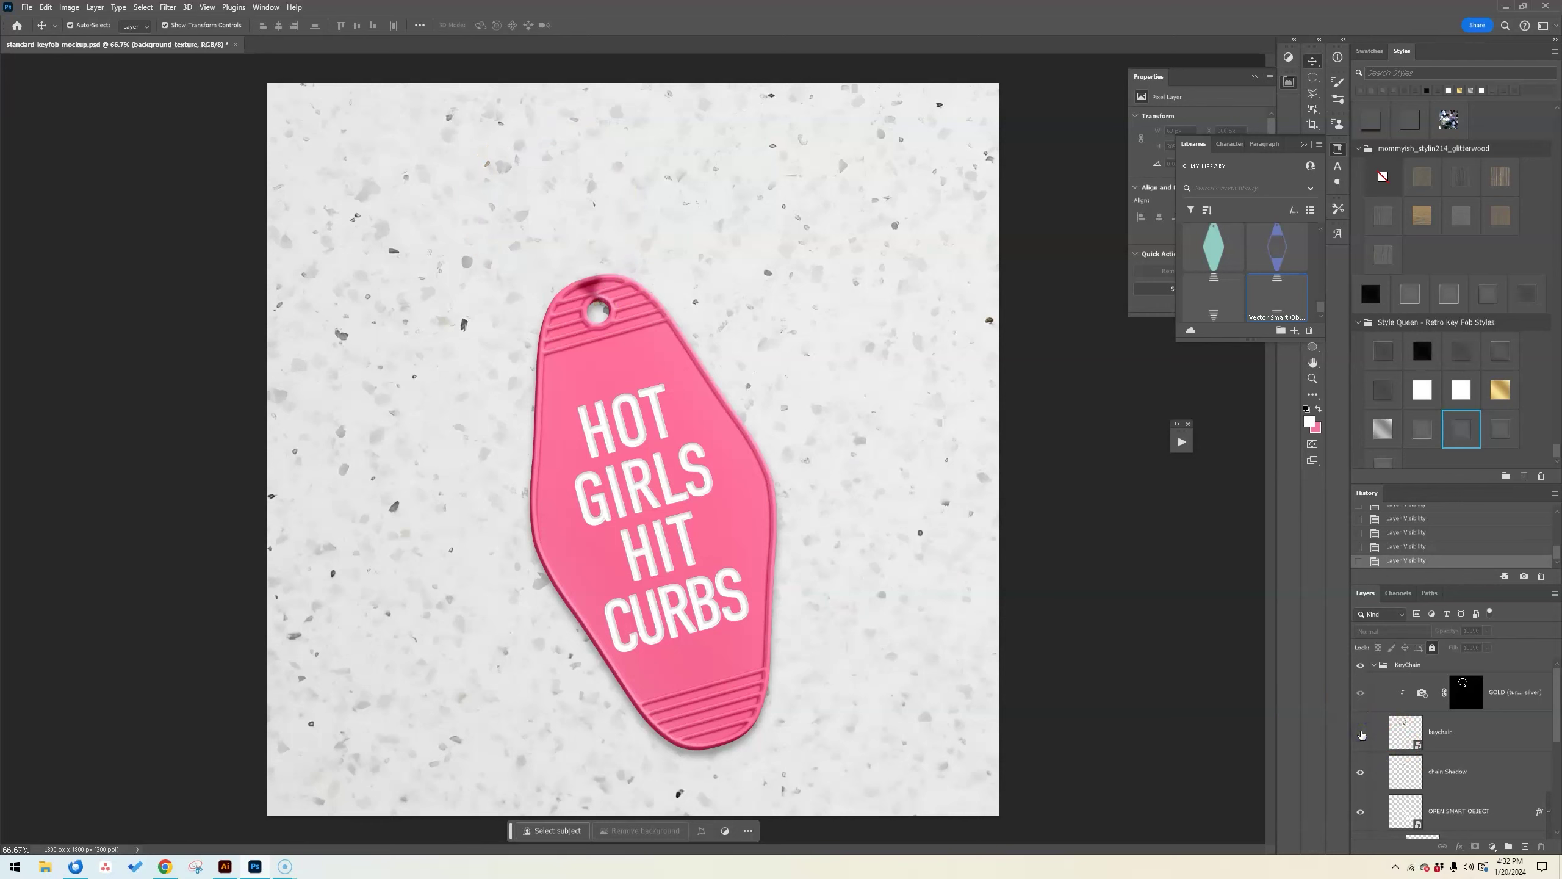
{"action": "left_click", "coordinate": [1362, 733]}
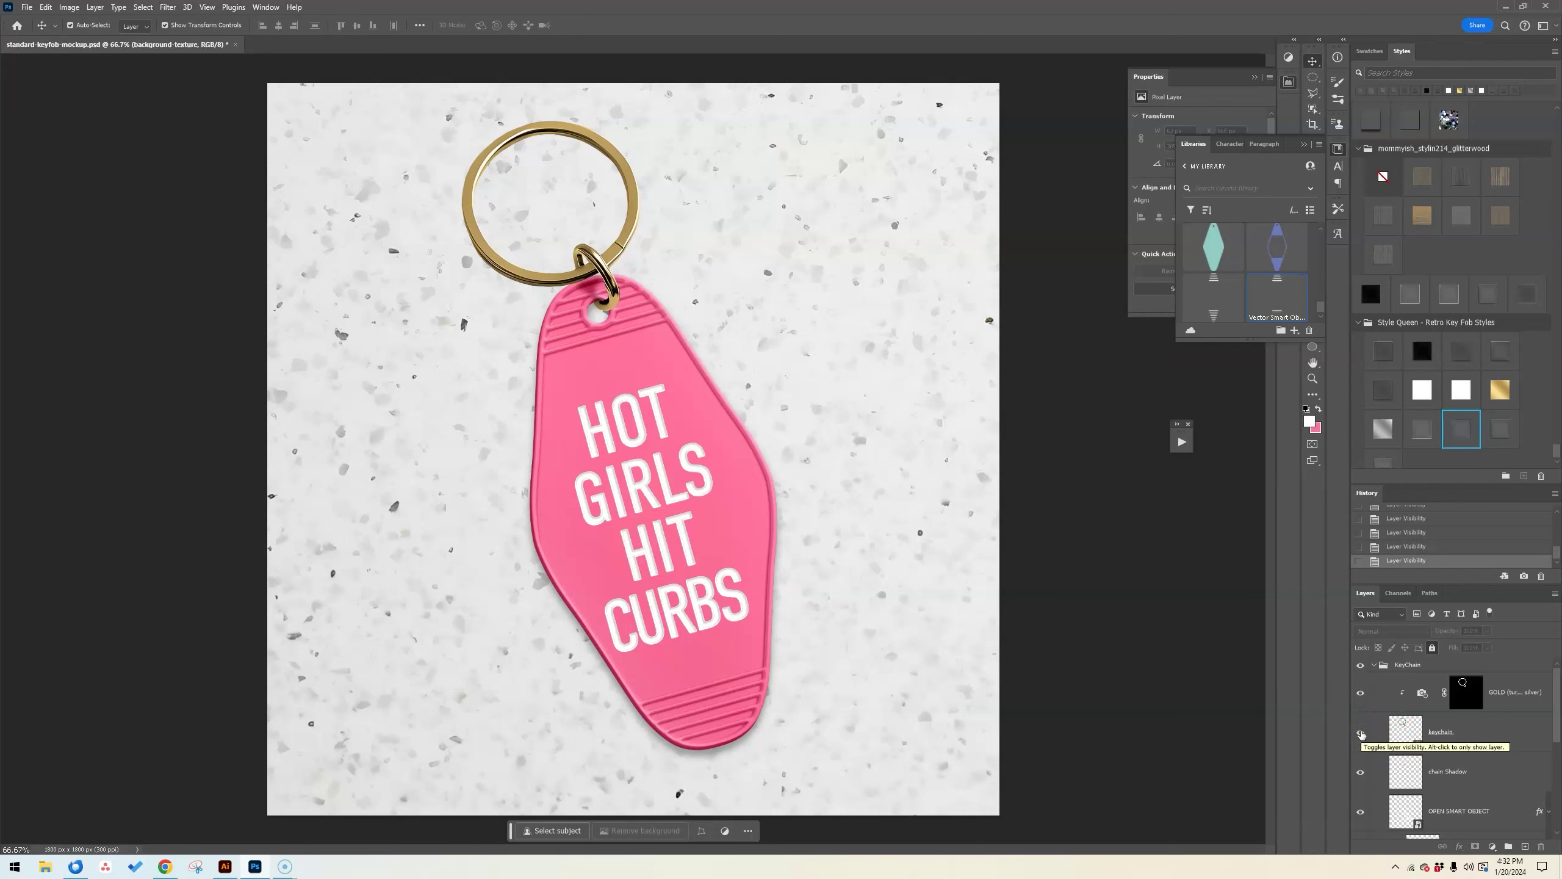
{"action": "left_click", "coordinate": [1361, 773]}
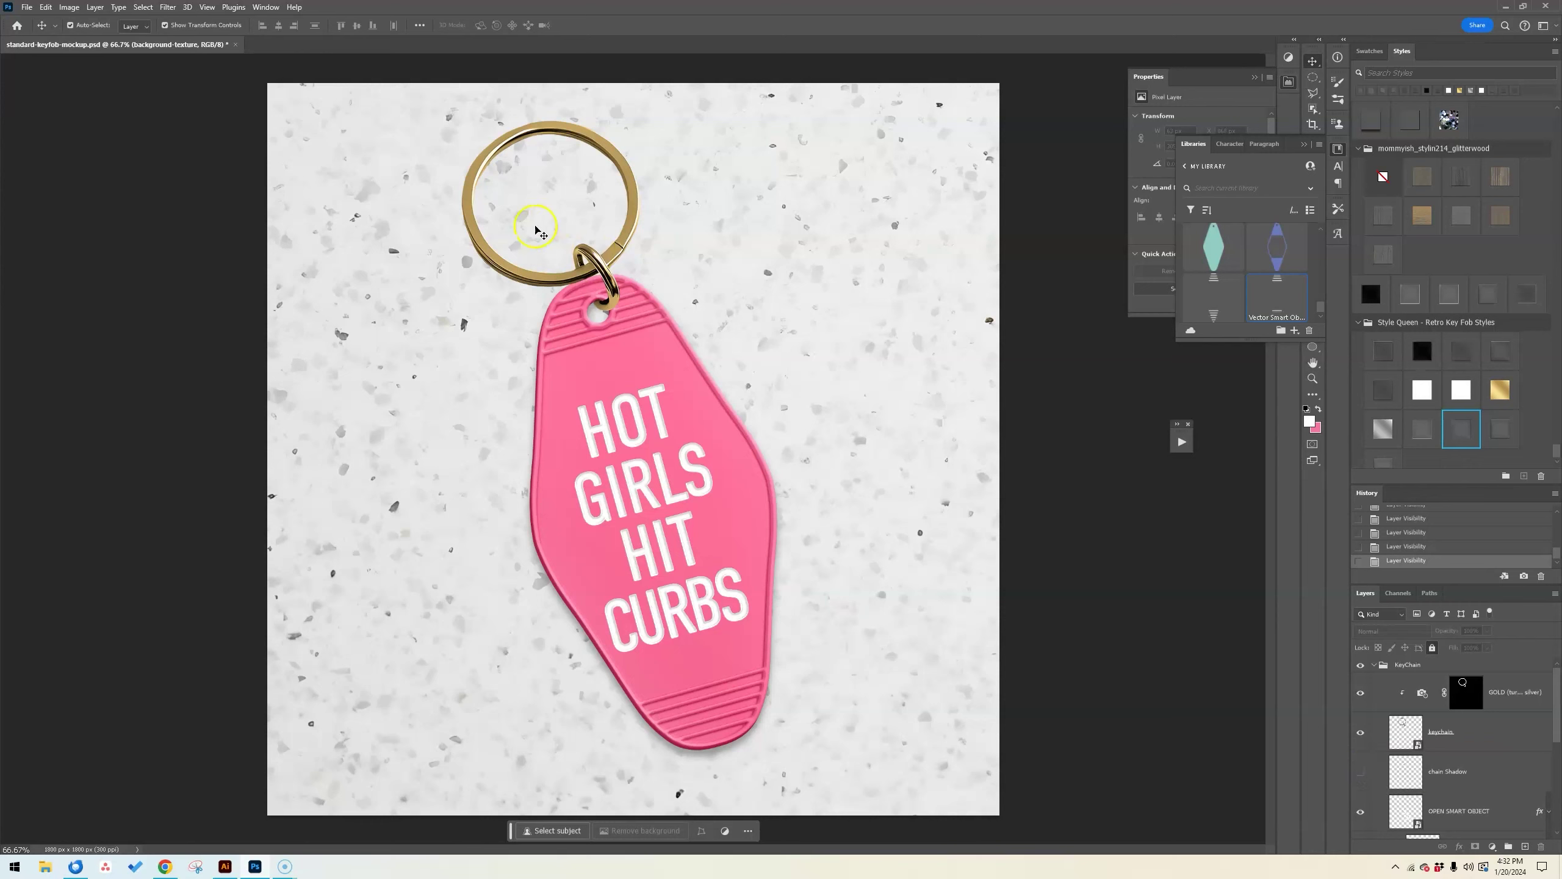
{"action": "left_click", "coordinate": [1361, 772]}
{"action": "left_click", "coordinate": [1361, 772]}
{"action": "left_click", "coordinate": [1359, 735]}
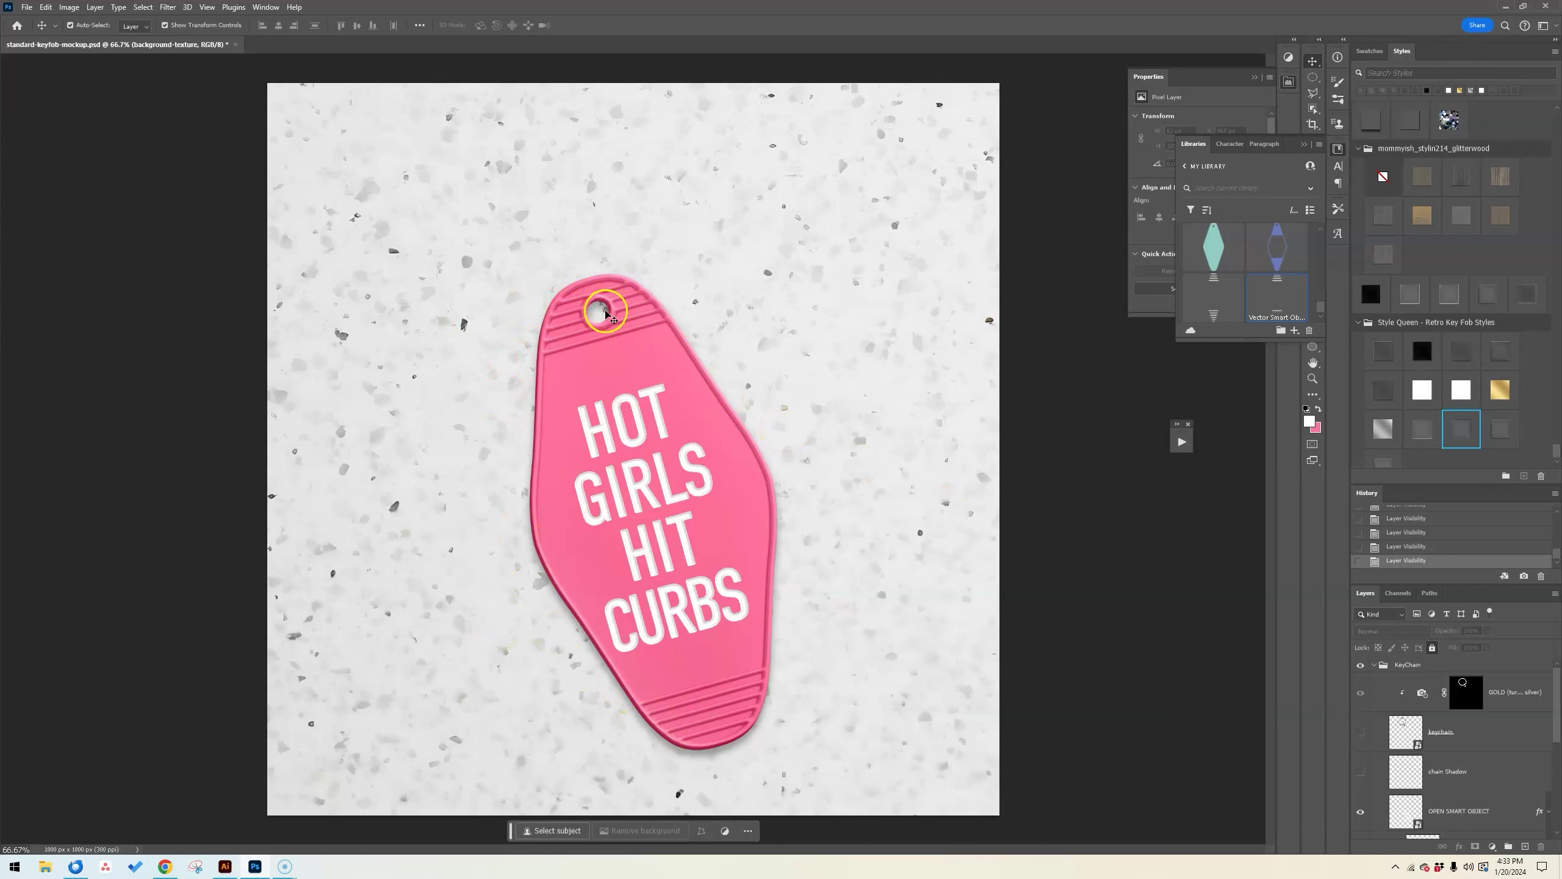
- Rotate the KEYFOB BASE layer clockwise until the pink fob is nearly upright, and move it higher on the canvas
{"action": "scroll", "coordinate": [1447, 768], "scroll_direction": "down", "scroll_amount": 5}
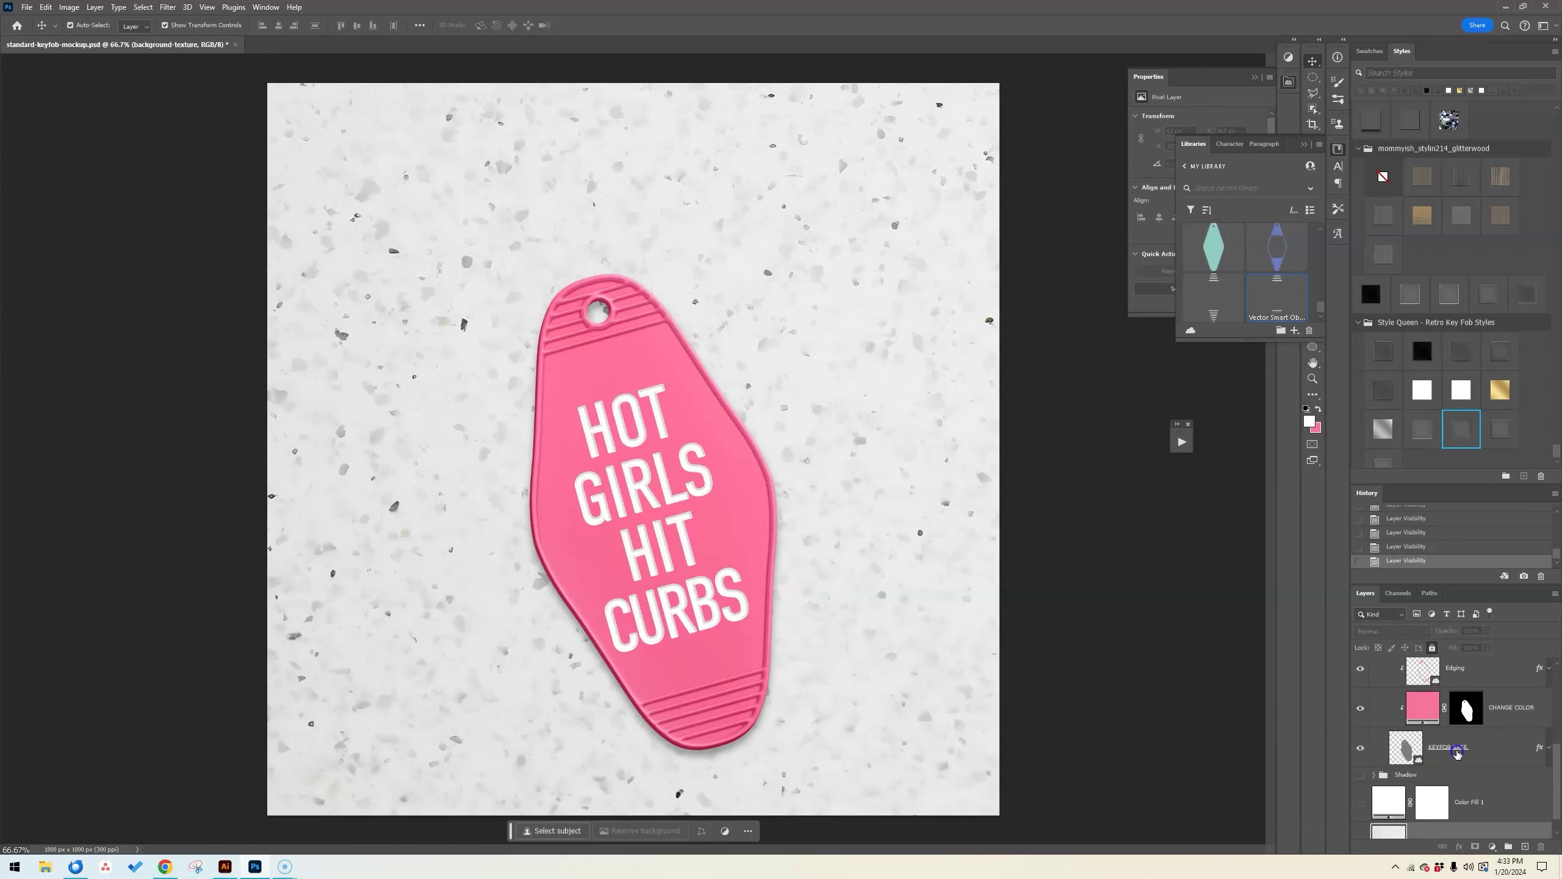
{"action": "left_click", "coordinate": [1440, 746]}
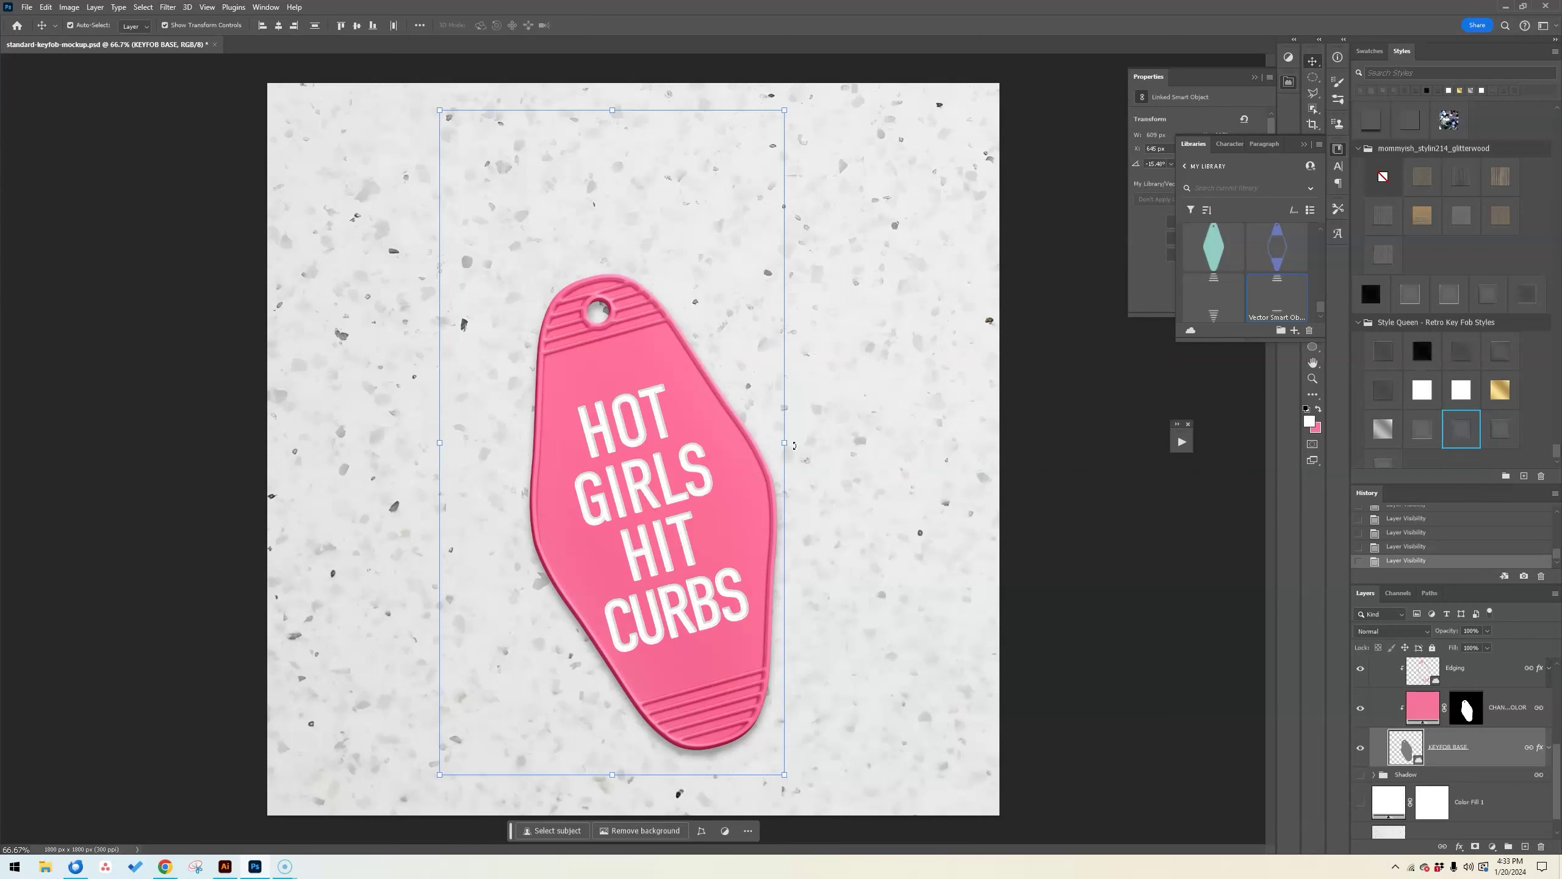
{"action": "left_click_drag", "start_coordinate": [795, 442], "coordinate": [812, 493]}
{"action": "left_click_drag", "start_coordinate": [681, 377], "coordinate": [681, 335]}
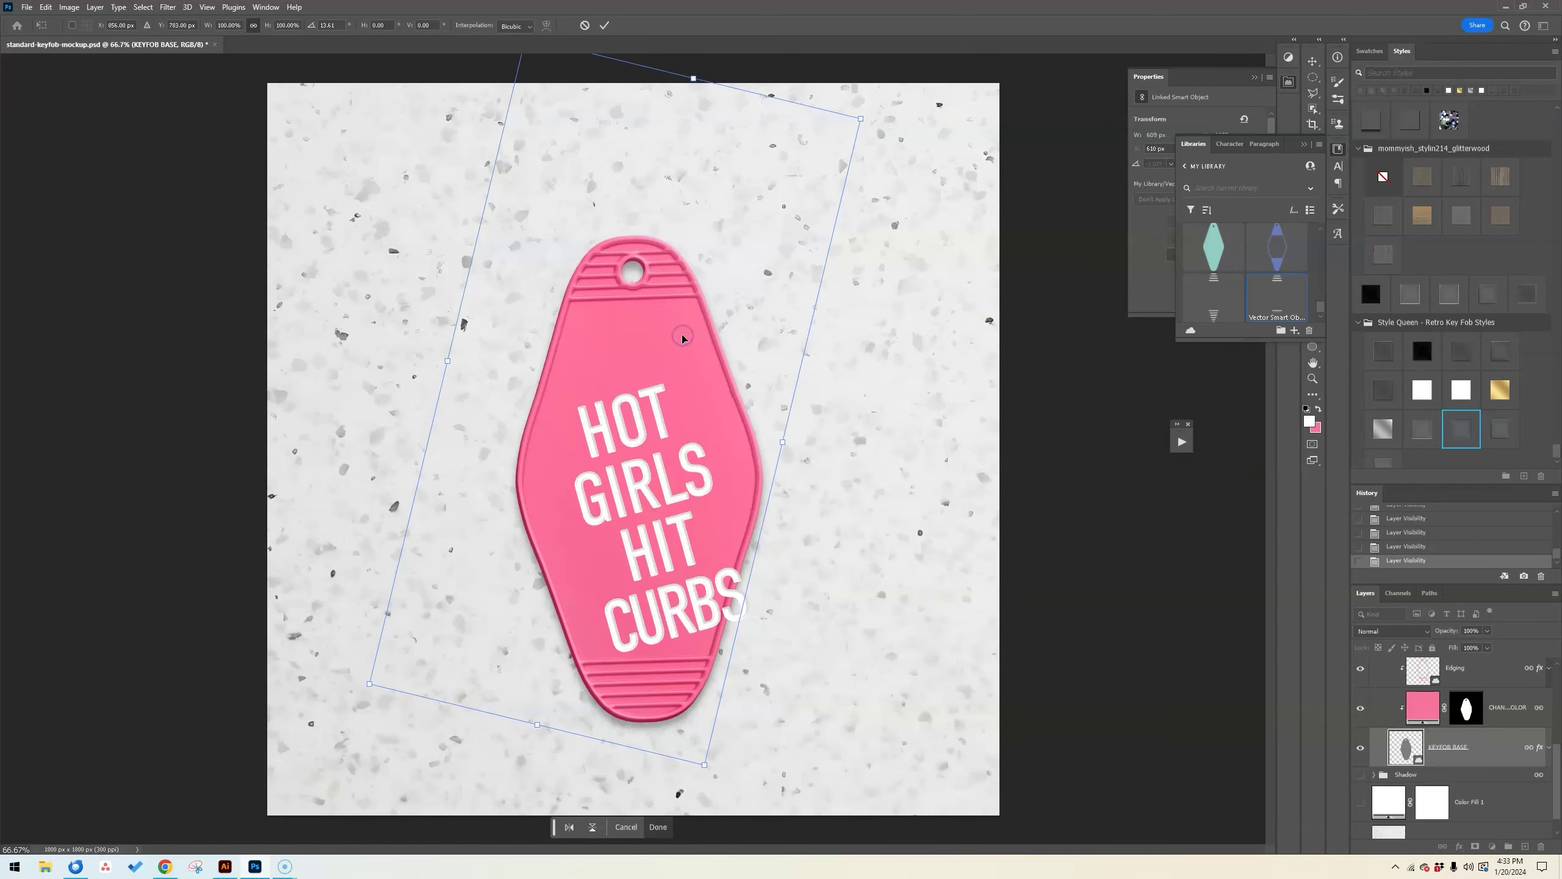
{"action": "key", "text": "Return"}
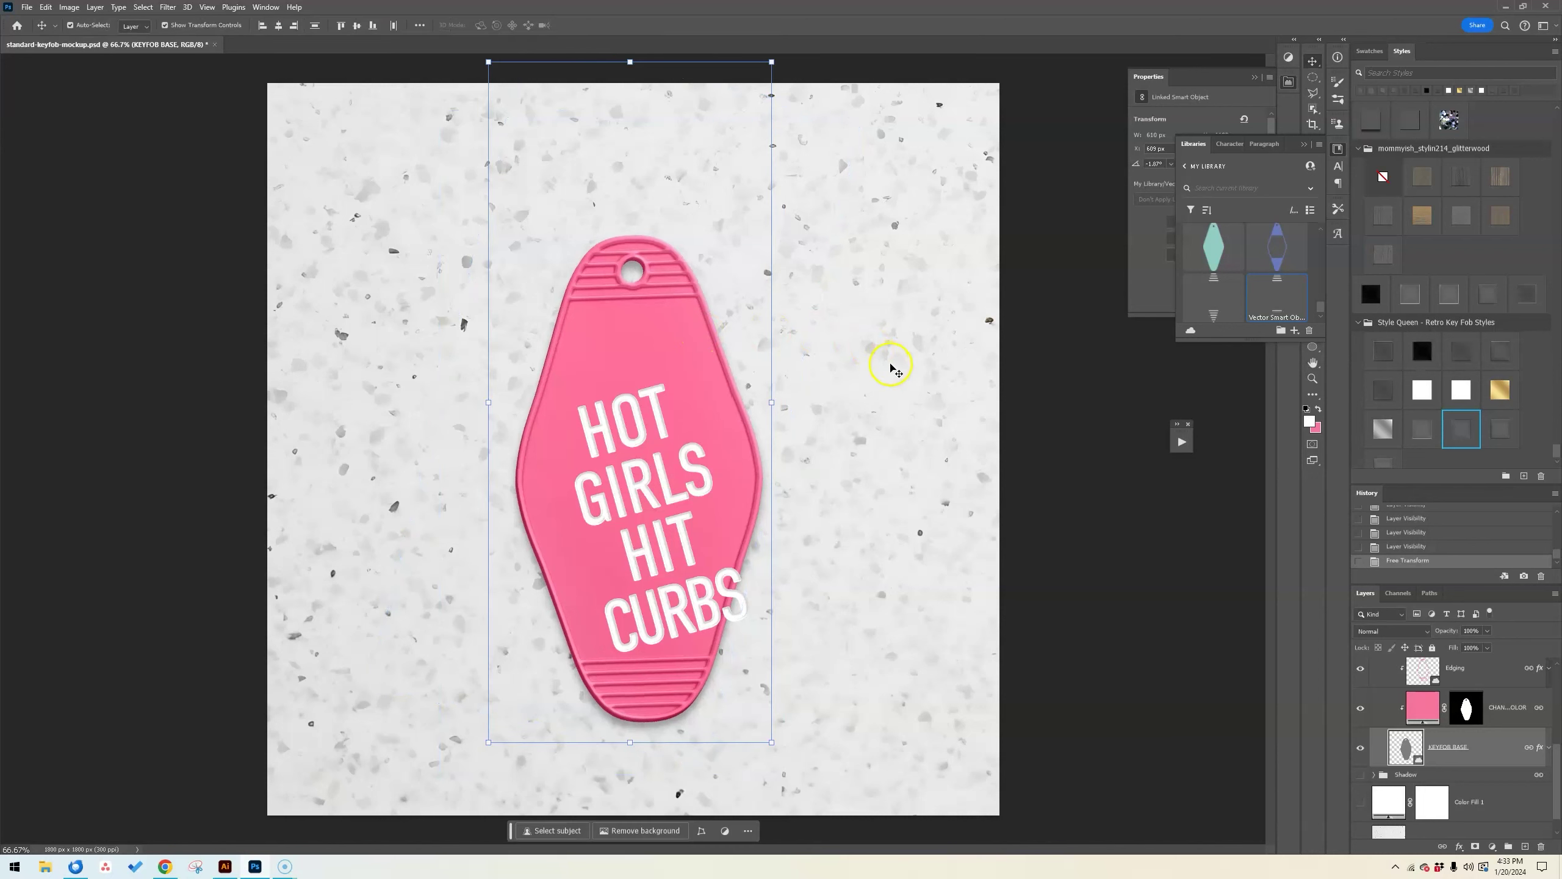
{"action": "left_click", "coordinate": [825, 308]}
- Rotate the OPEN SMART OBJECT lettering to about -1.5° and centre it on the pink fob
{"action": "left_click", "coordinate": [693, 452]}
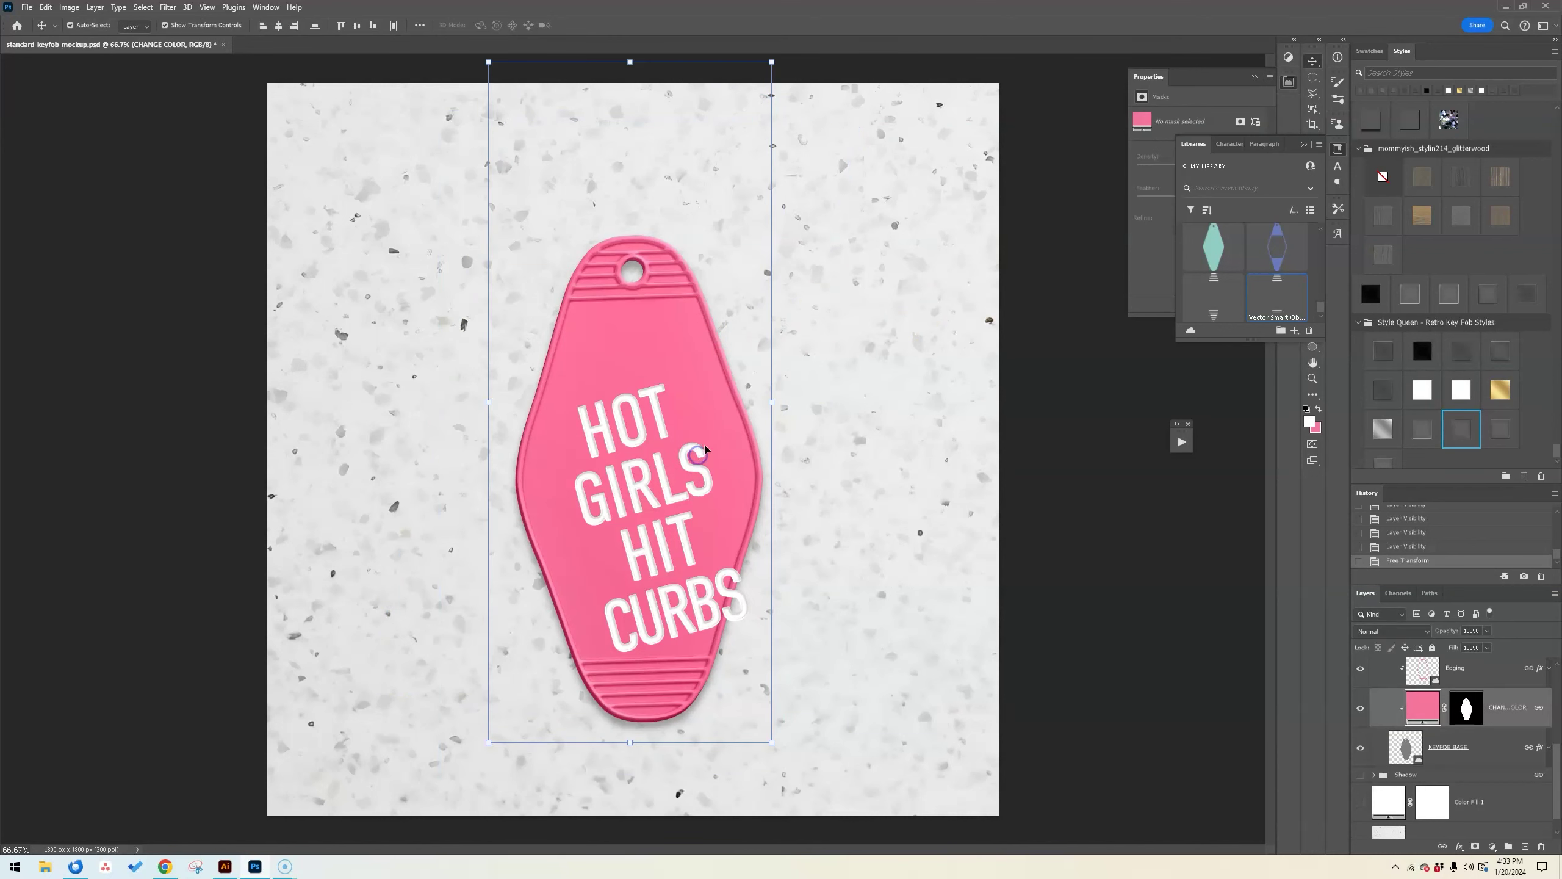
{"action": "left_click", "coordinate": [692, 450]}
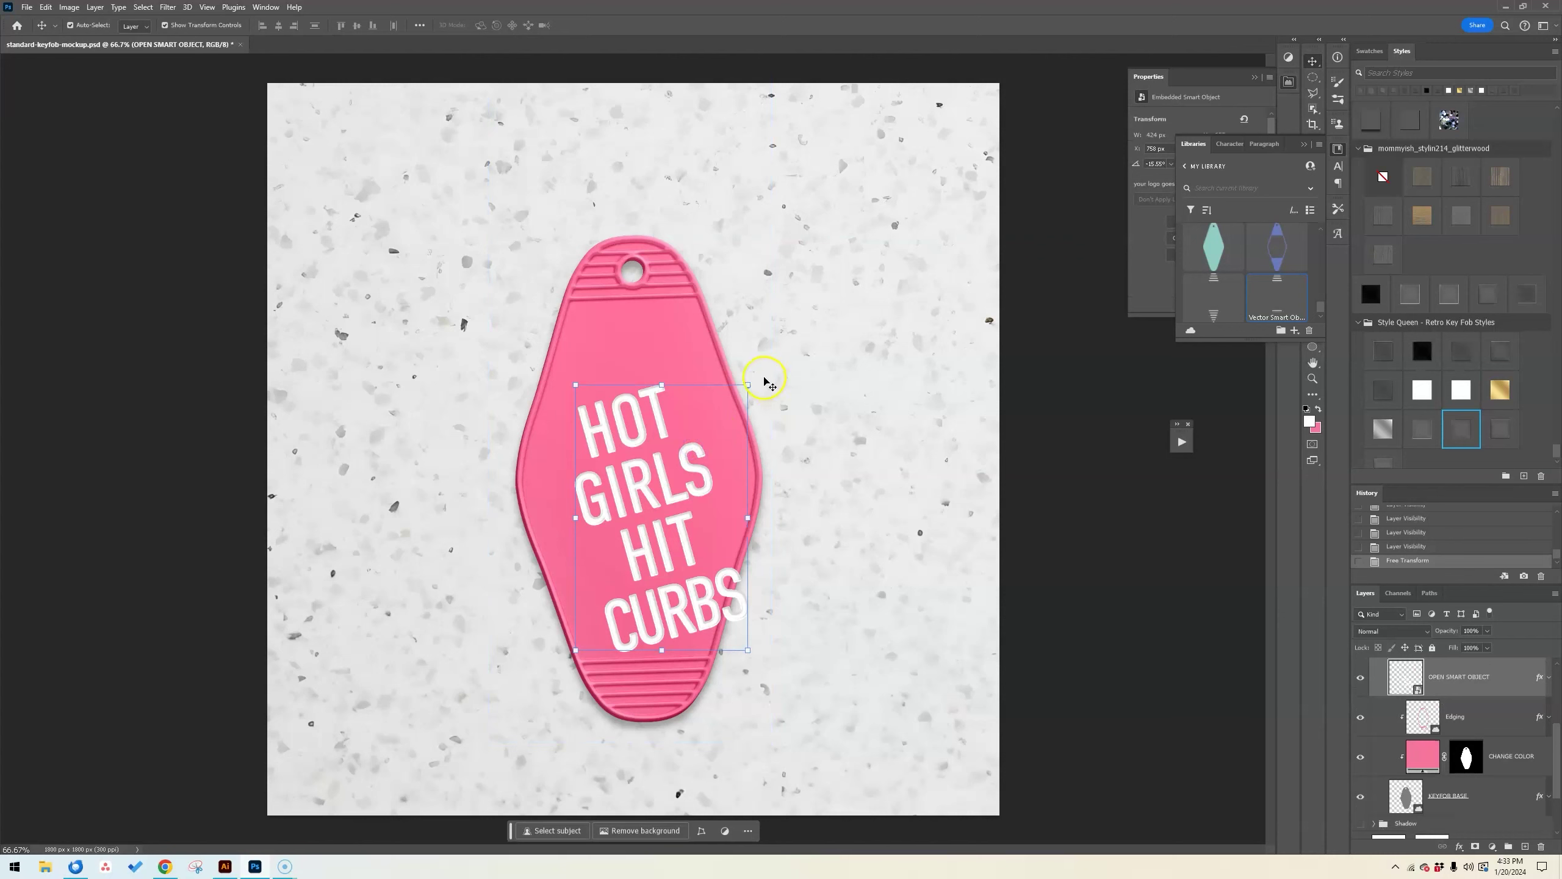
{"action": "left_click_drag", "start_coordinate": [759, 378], "coordinate": [785, 411]}
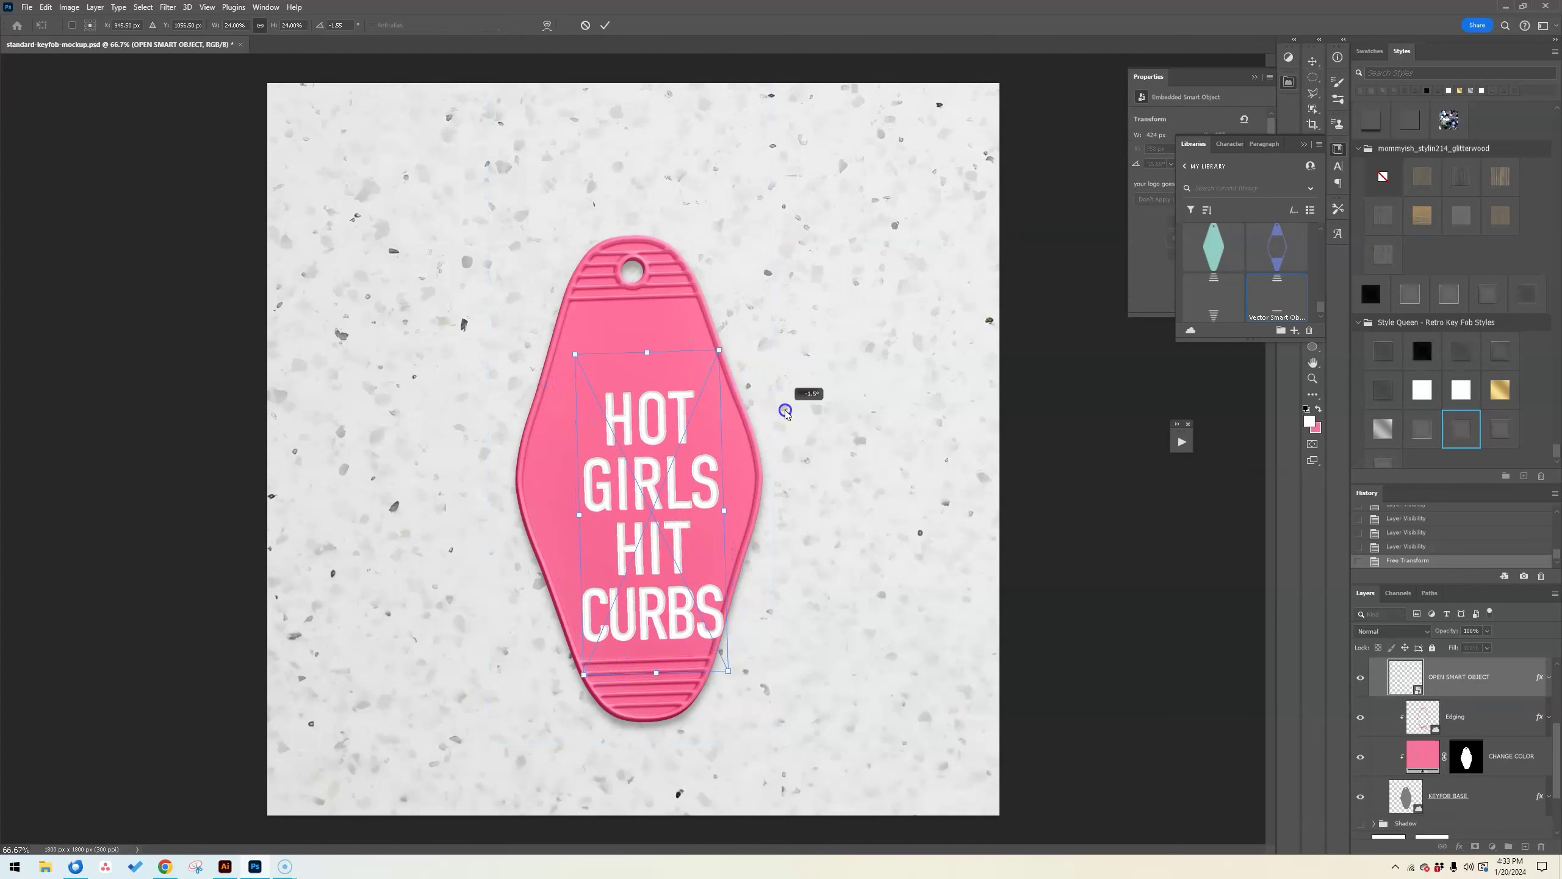
{"action": "left_click_drag", "start_coordinate": [673, 420], "coordinate": [655, 377]}
{"action": "key", "text": "Return"}
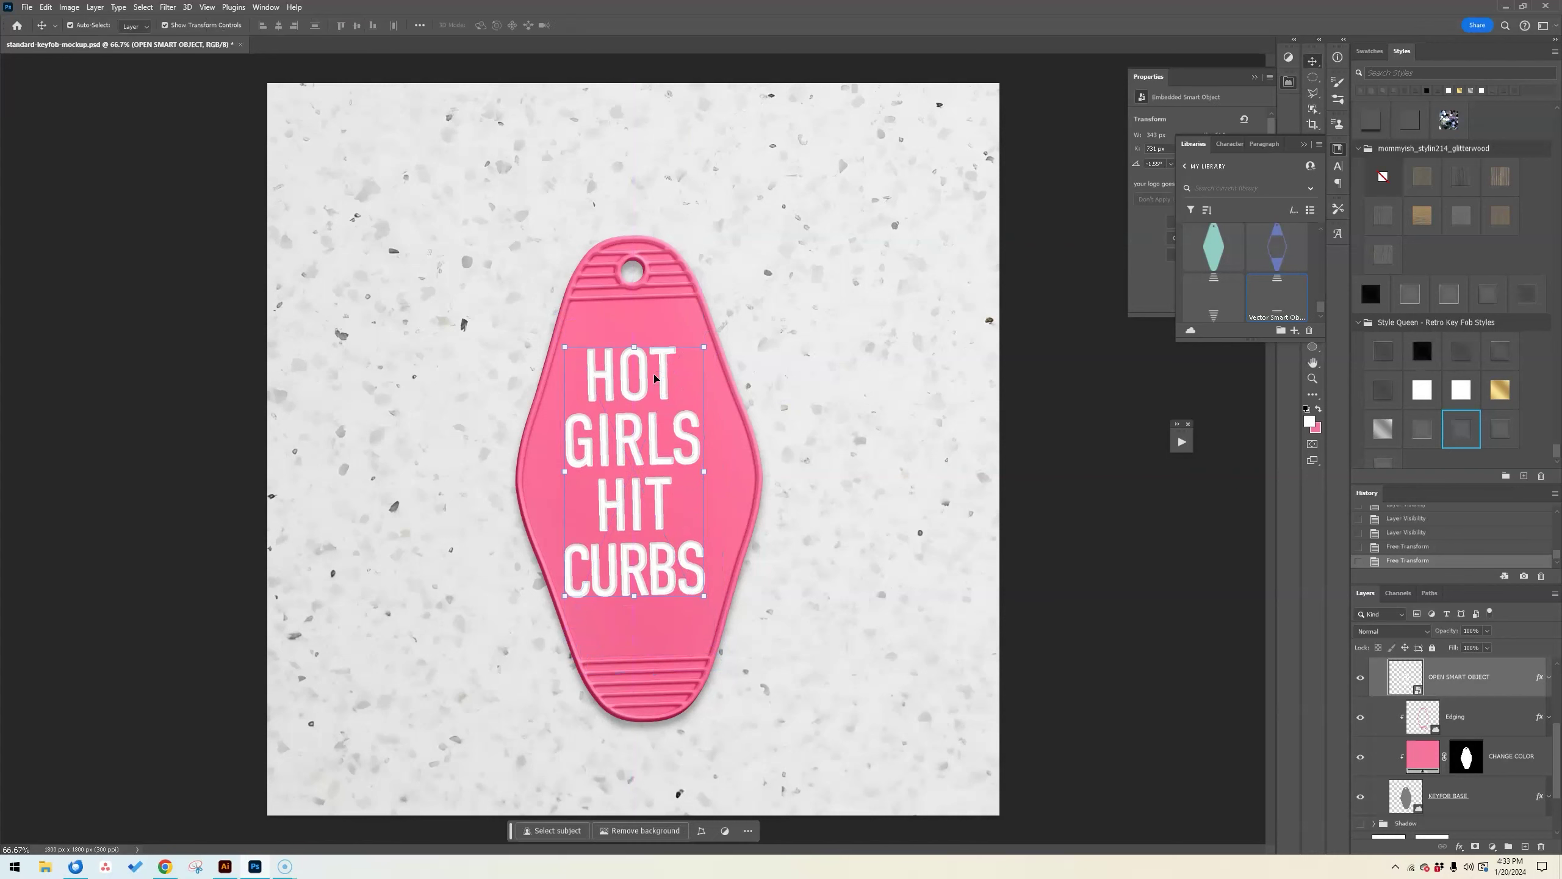
{"action": "left_click_drag", "start_coordinate": [682, 436], "coordinate": [688, 443]}
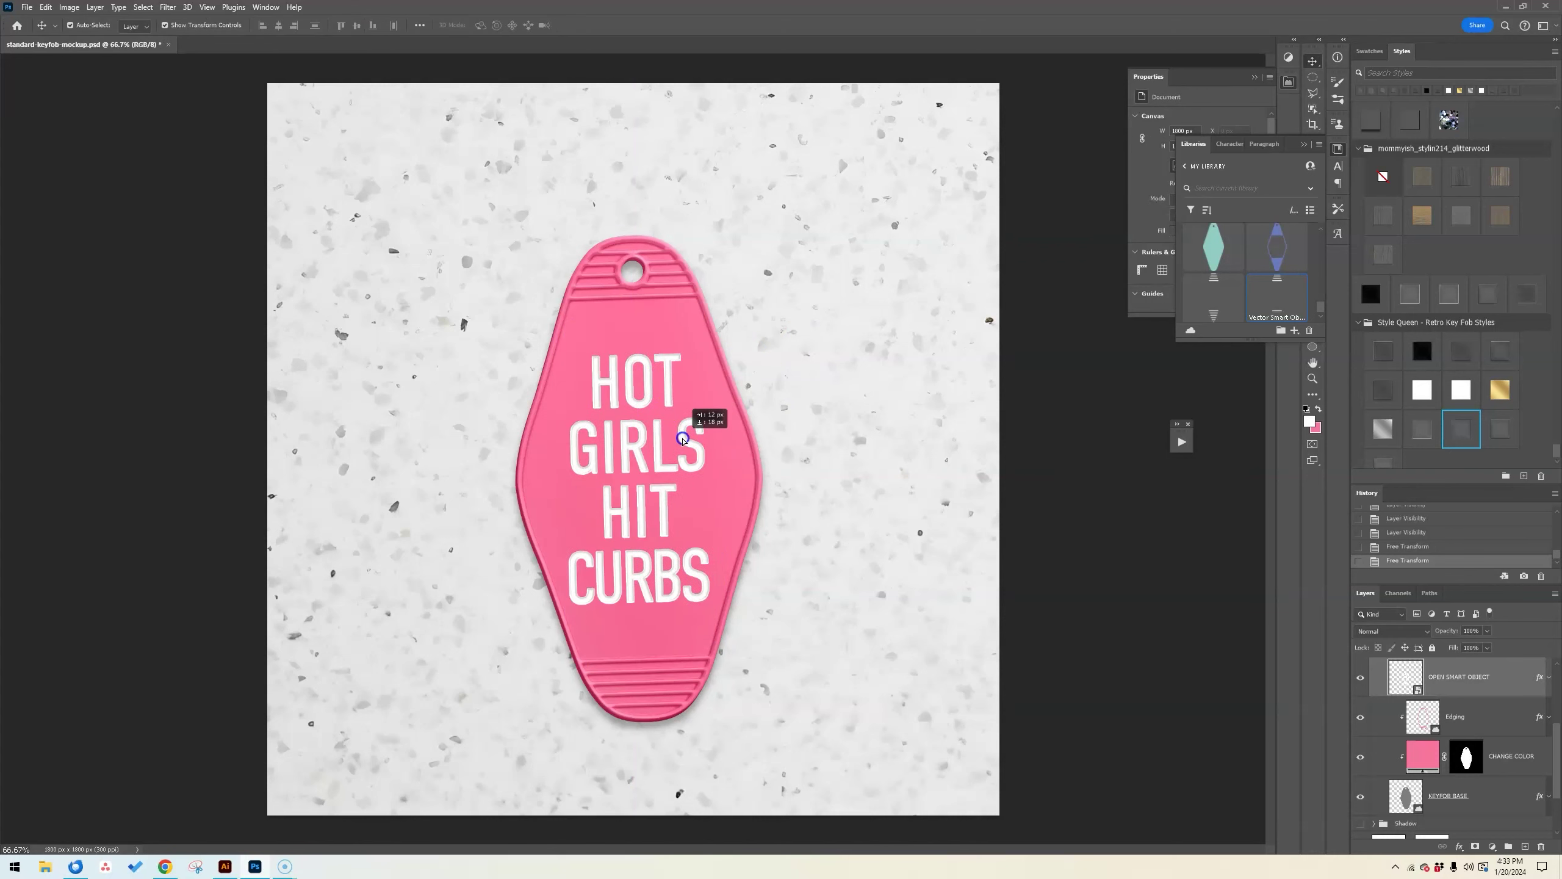
{"action": "left_click", "coordinate": [902, 413]}
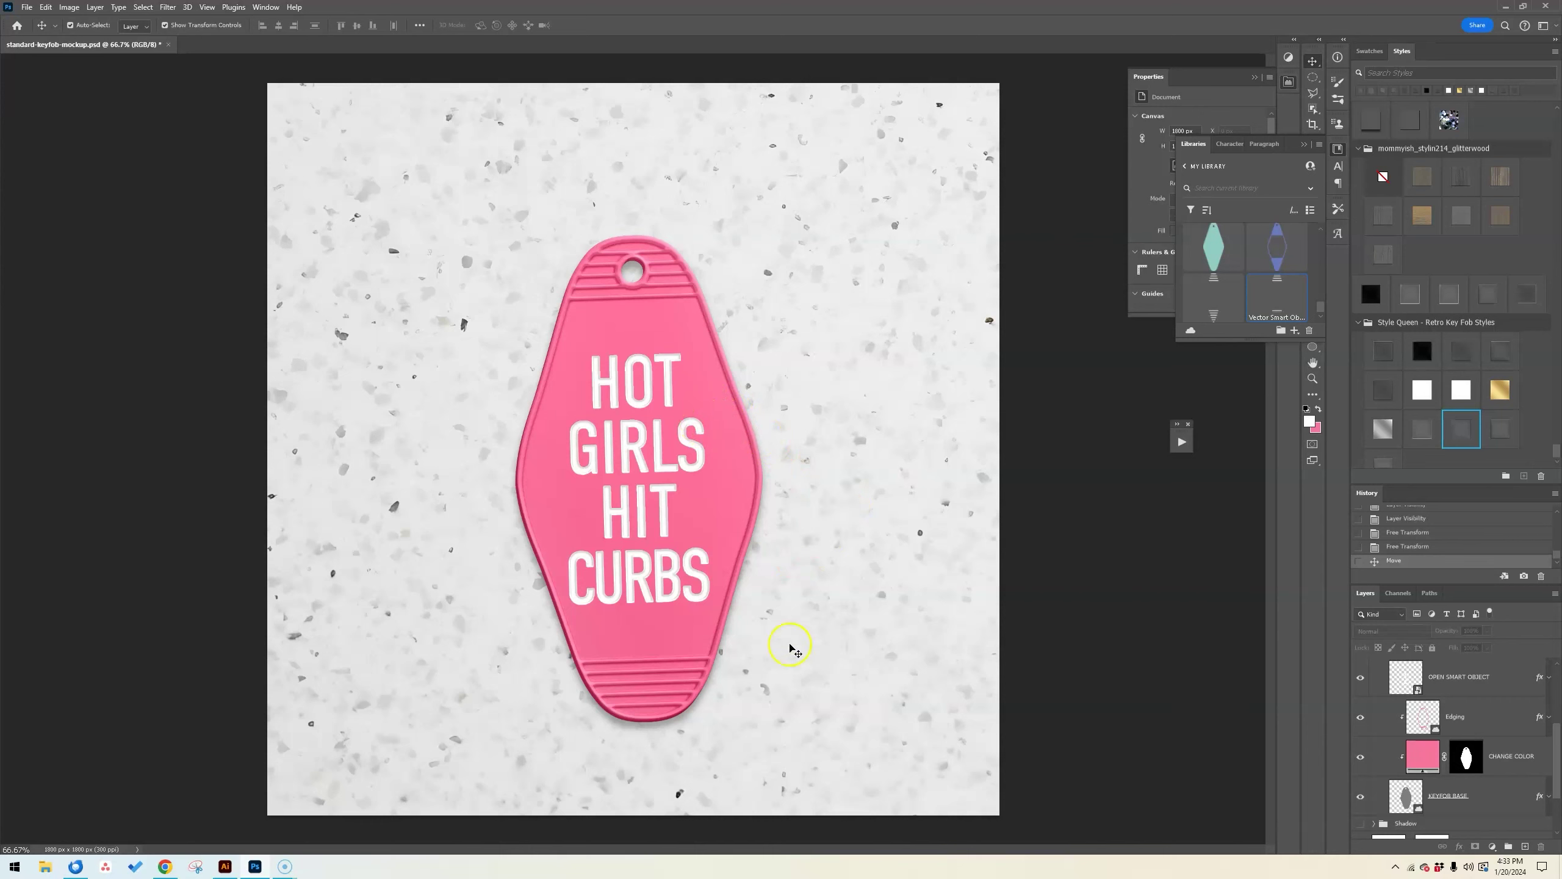
- Try deeper pink, black #000000 and dark grey #2a2a2a as the fob colour in the CHANGE COLOR fill layer
{"action": "left_click", "coordinate": [701, 403]}
{"action": "left_click", "coordinate": [912, 660]}
{"action": "left_click", "coordinate": [709, 522]}
{"action": "left_click", "coordinate": [1426, 755]}
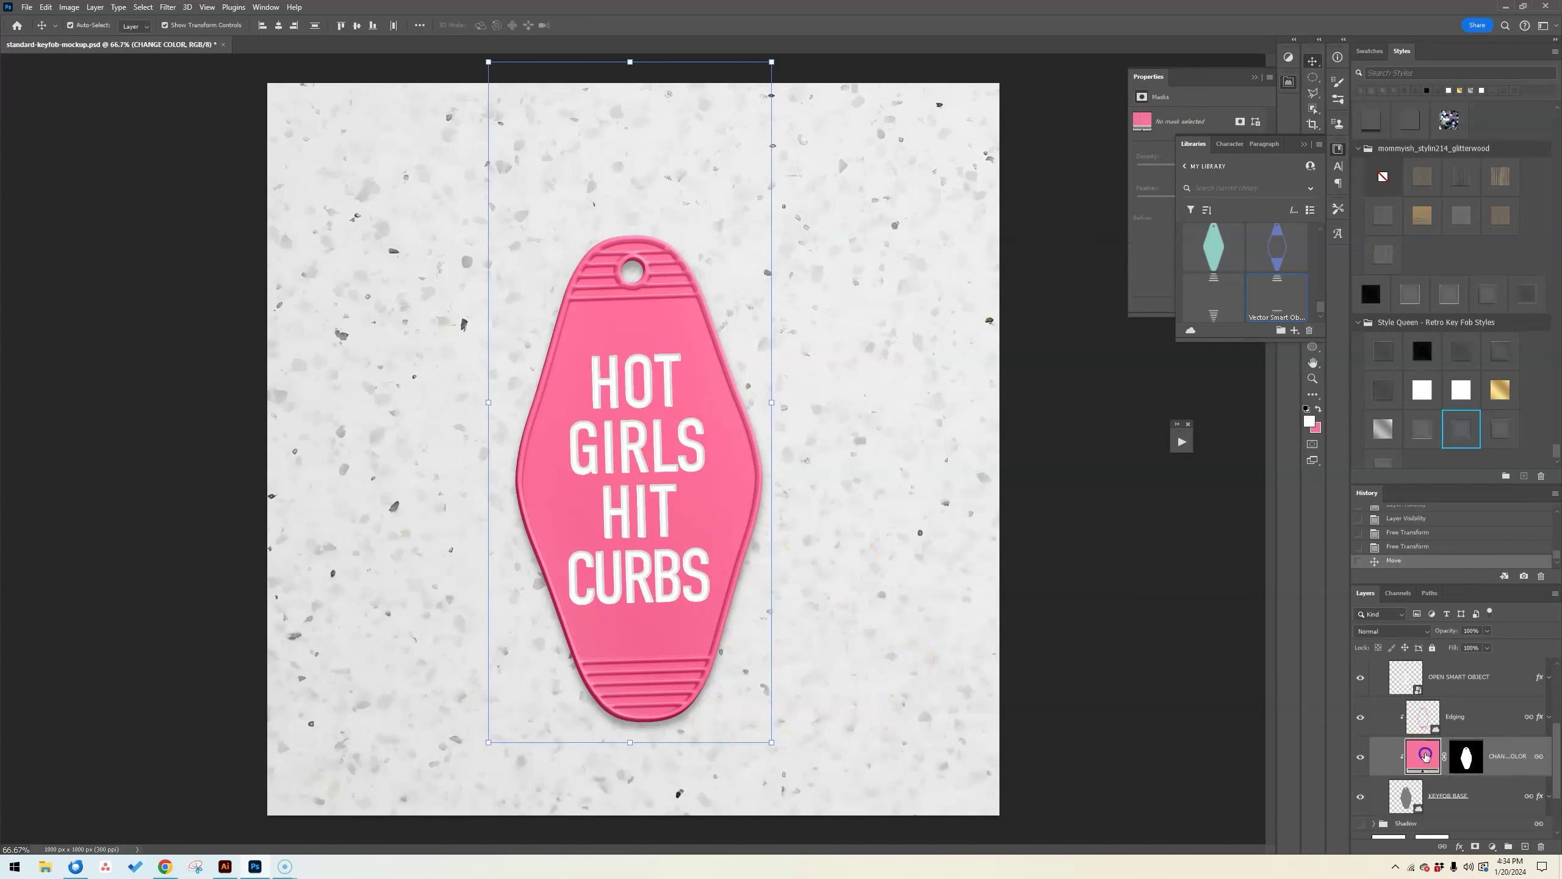
{"action": "double_click", "coordinate": [1426, 755]}
{"action": "left_click", "coordinate": [908, 627]}
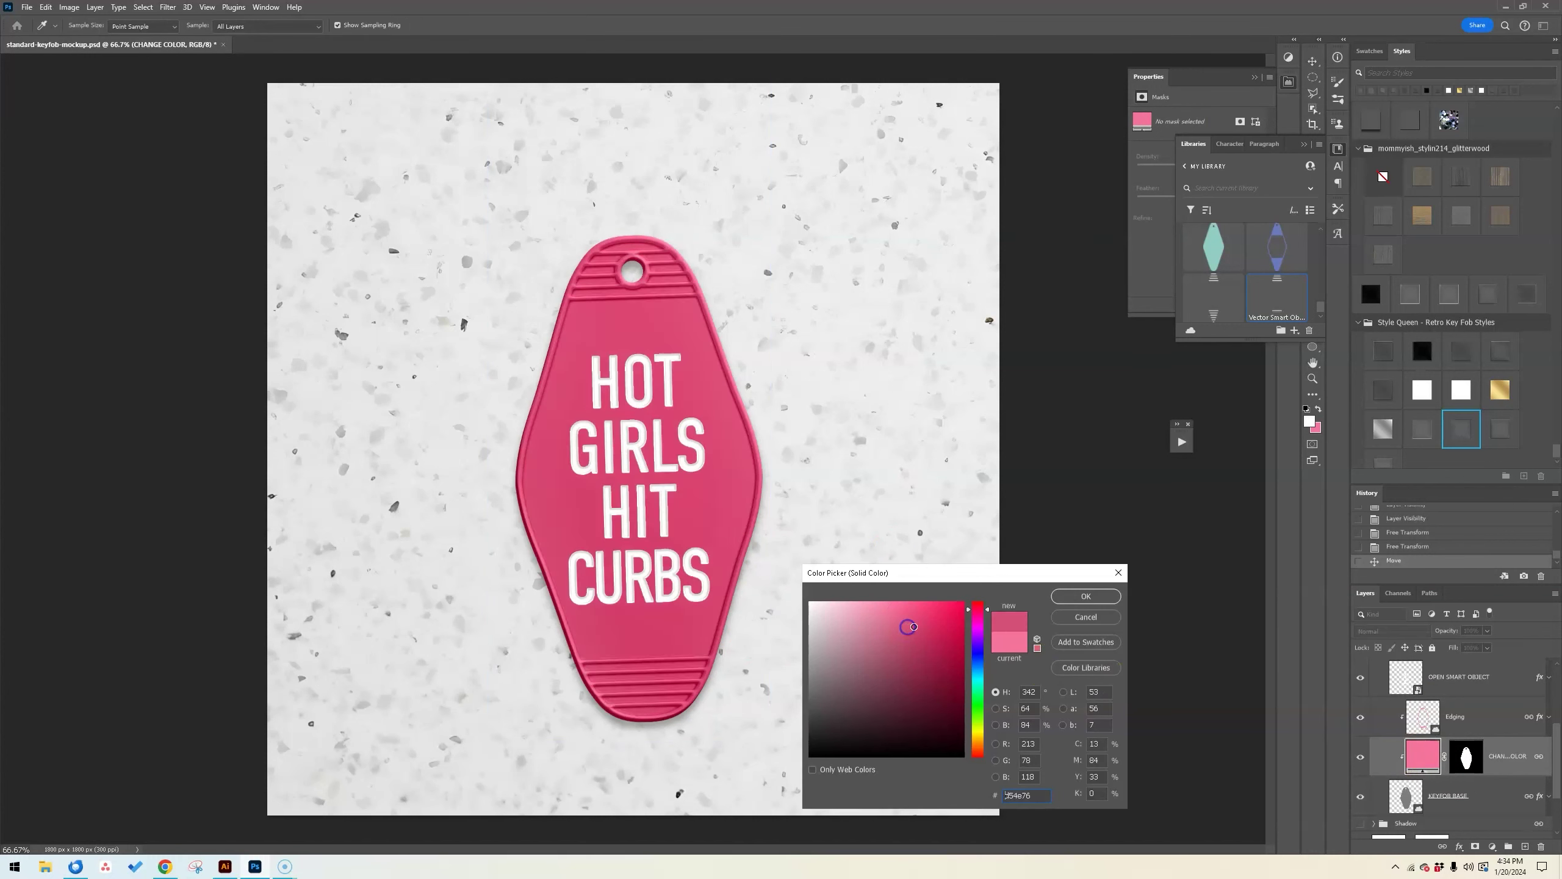
{"action": "left_click", "coordinate": [921, 616]}
{"action": "left_click", "coordinate": [879, 615]}
{"action": "mouse_move", "coordinate": [848, 712]}
{"action": "left_mouse_down"}
{"action": "mouse_move", "coordinate": [782, 724]}
{"action": "mouse_move", "coordinate": [768, 800]}
{"action": "left_mouse_up"}
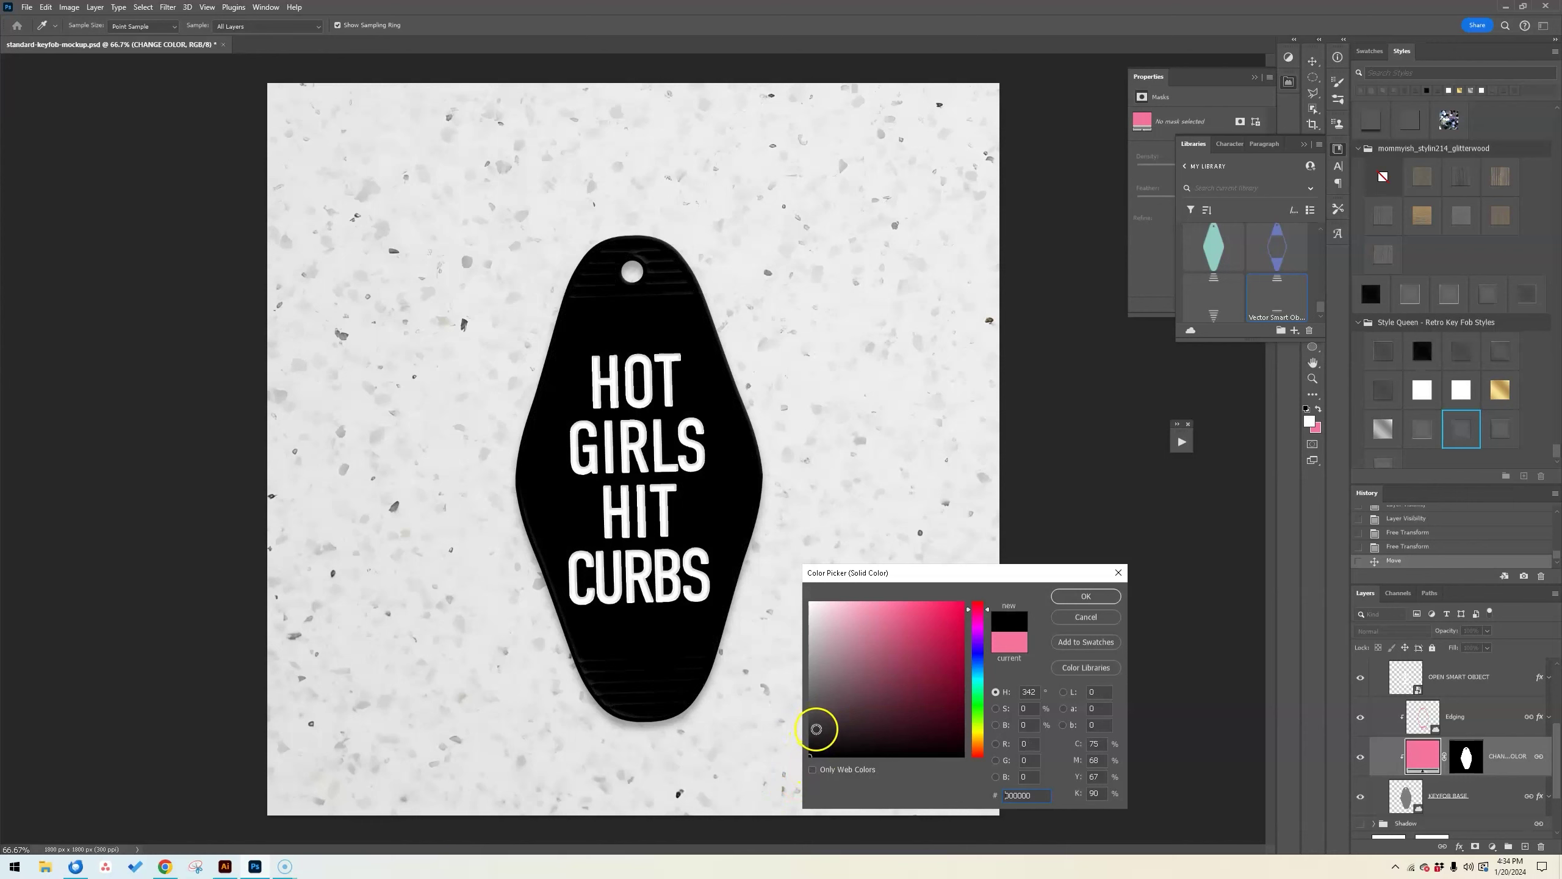
{"action": "left_click", "coordinate": [778, 735]}
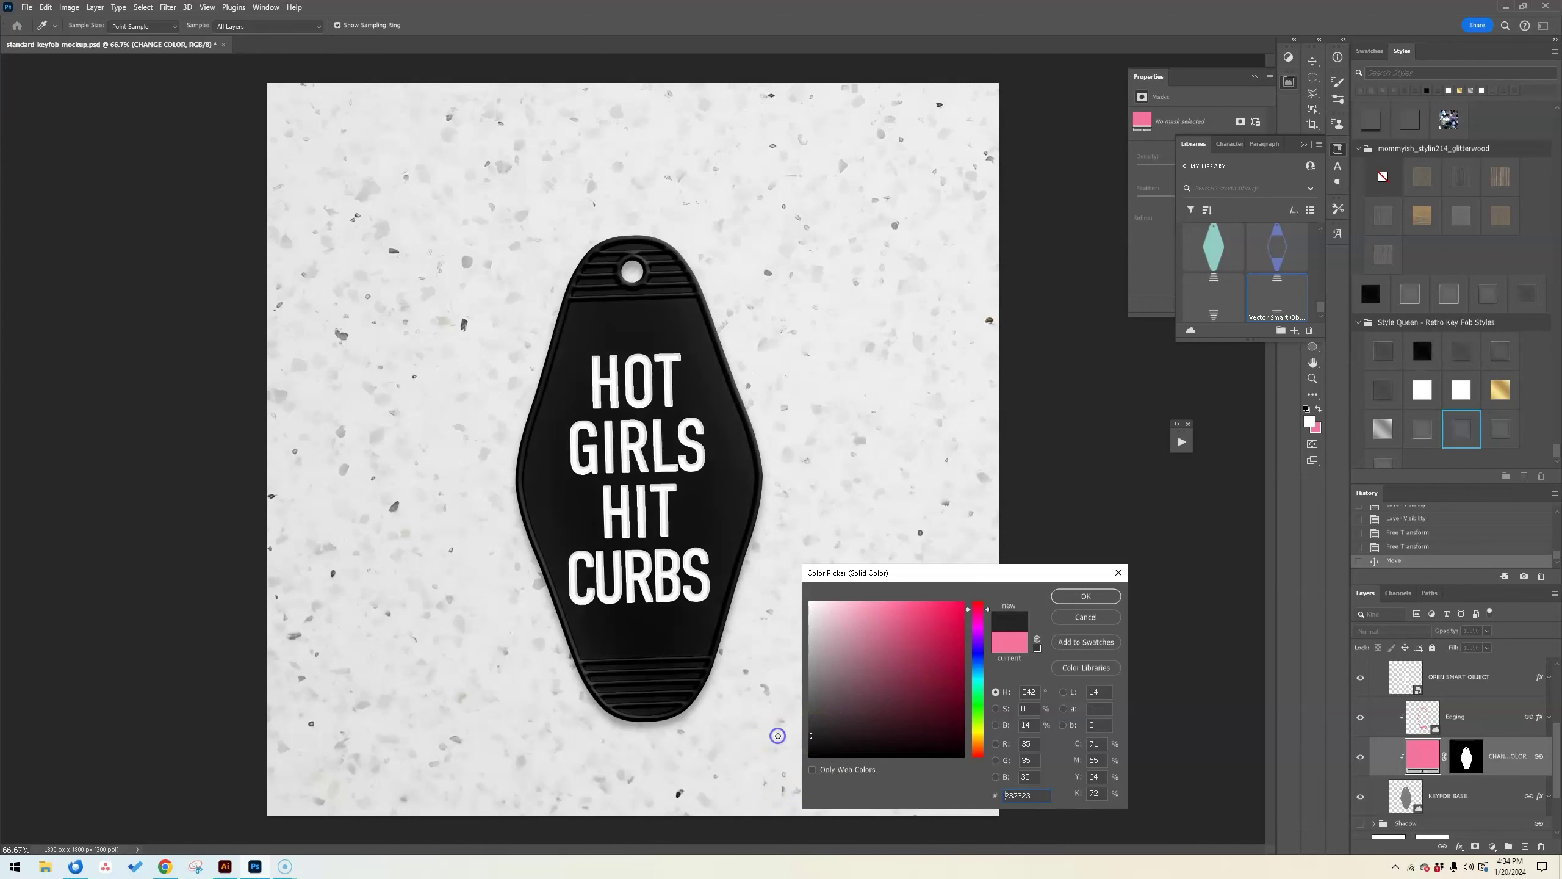
{"action": "left_click", "coordinate": [797, 726]}
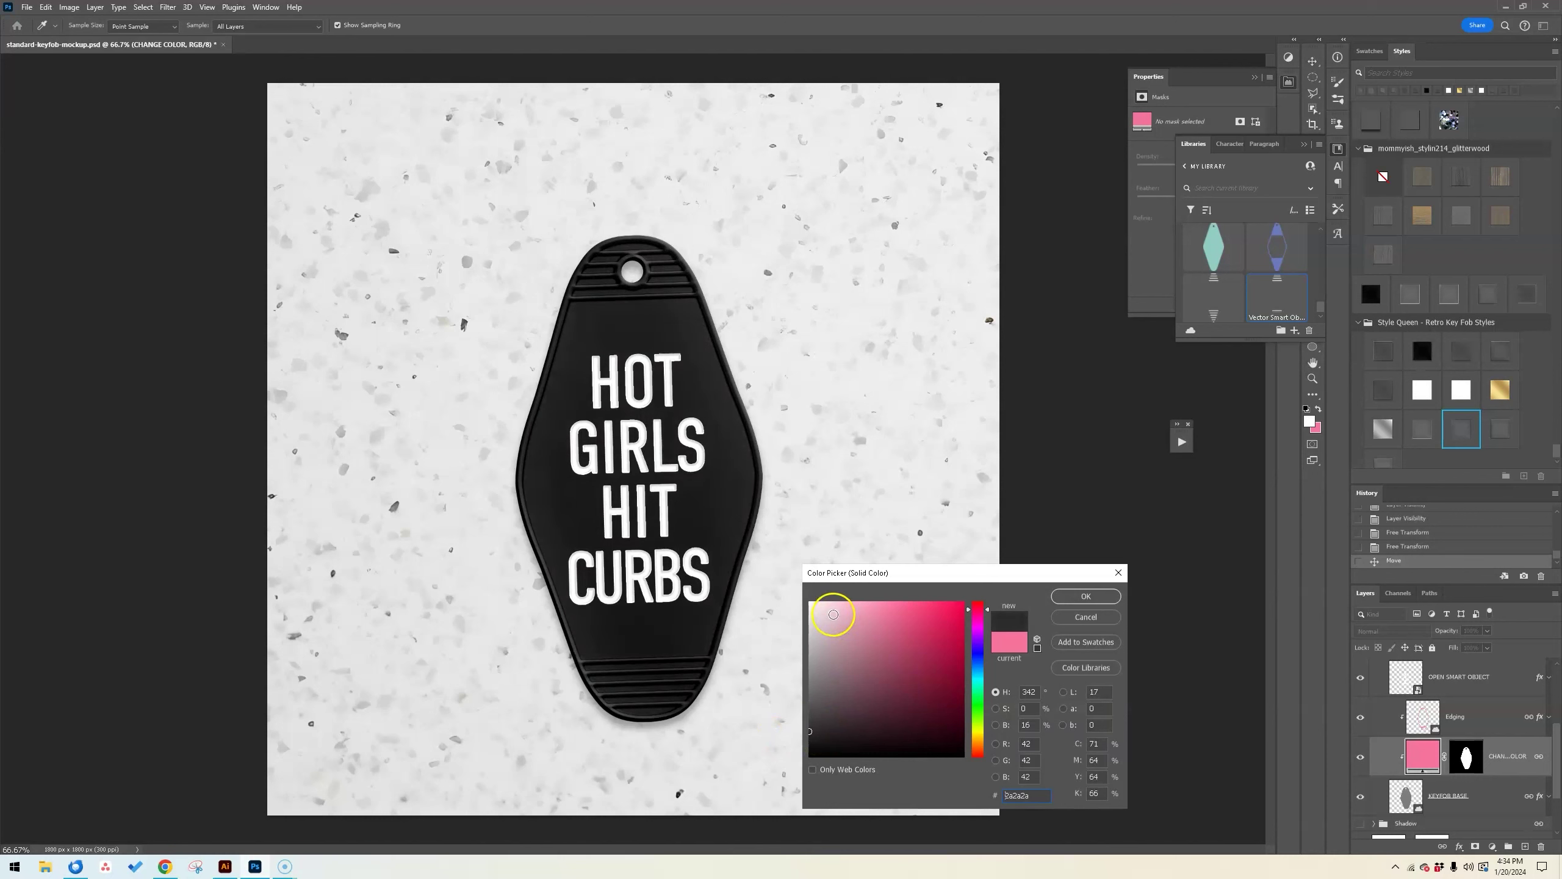
- Try white on the fob, then set the CHANGE COLOR fill to light grey #e4e4e4
{"action": "left_click", "coordinate": [817, 605]}
{"action": "left_click", "coordinate": [780, 588]}
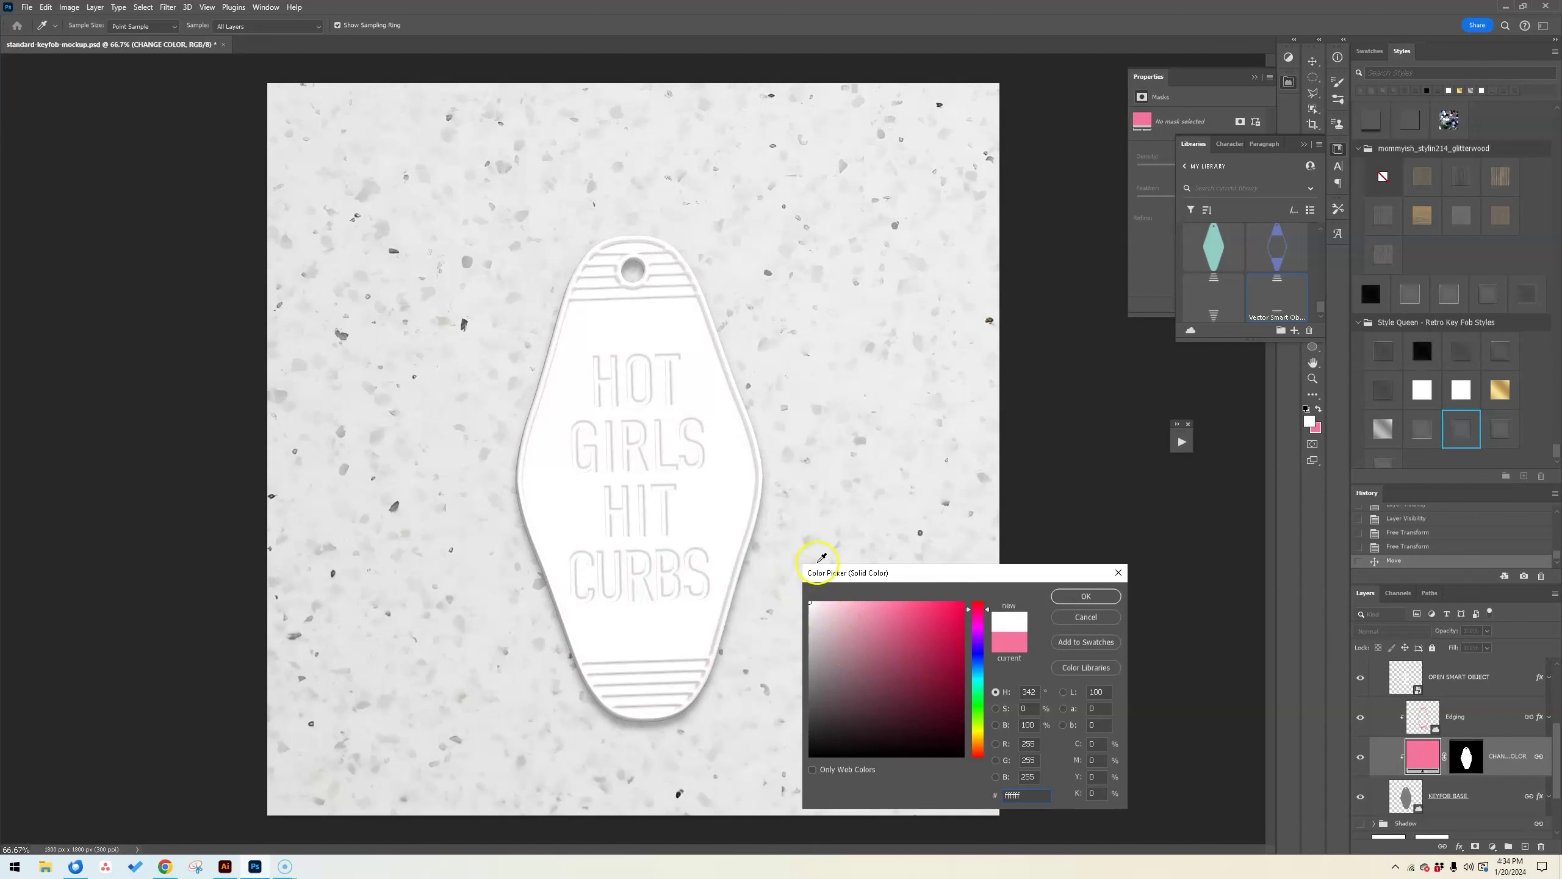
{"action": "left_click", "coordinate": [808, 611]}
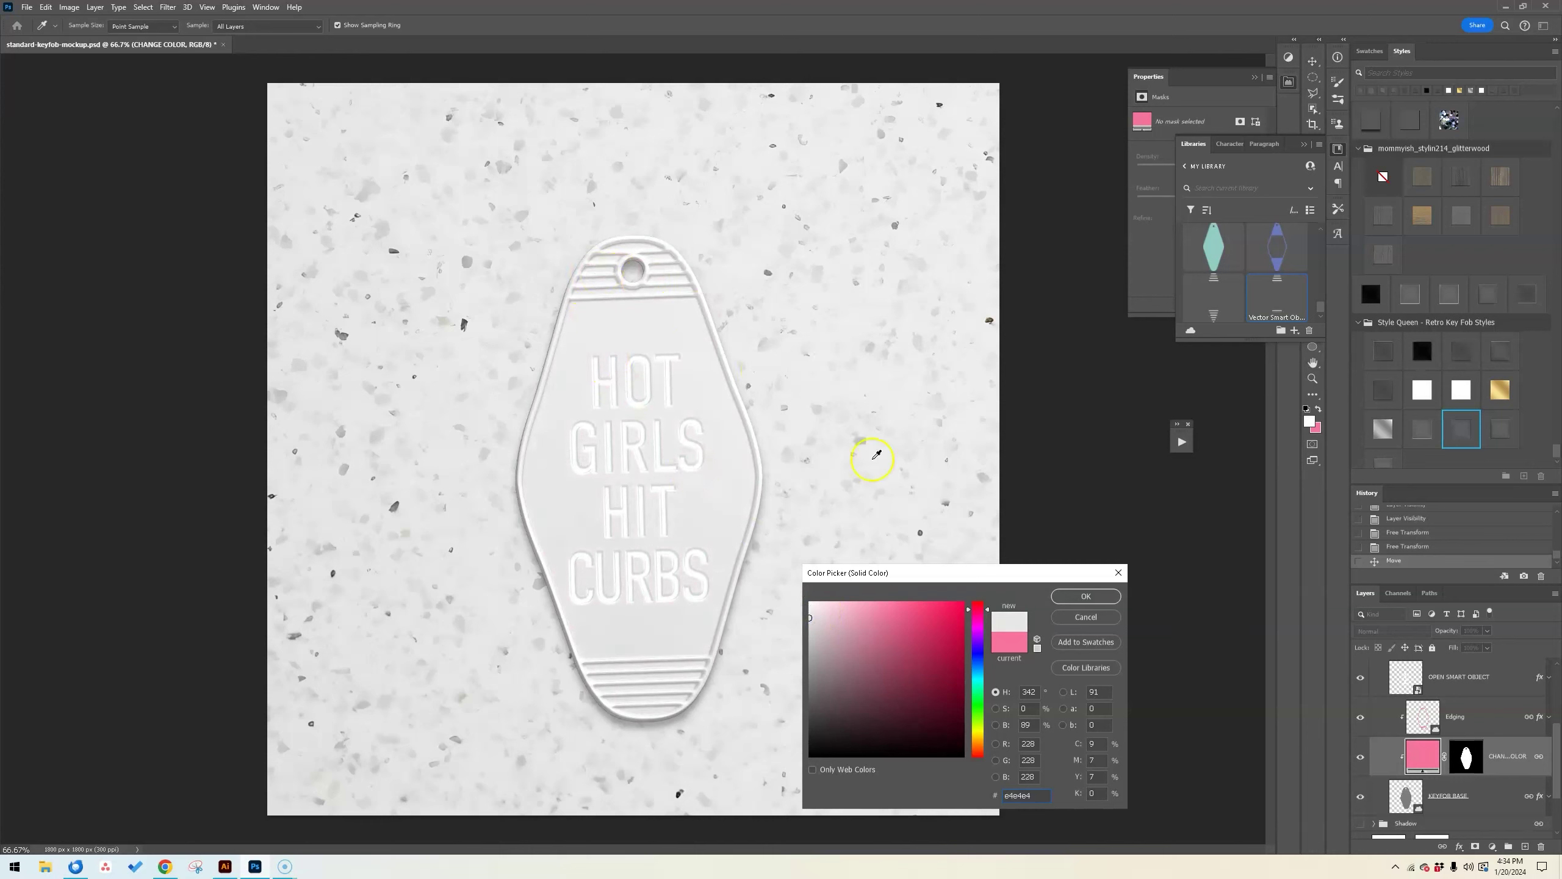
{"action": "left_click", "coordinate": [1086, 595]}
{"action": "key", "text": "v"}
- Compare the gold and silver retro key fob styles on the OPEN SMART OBJECT lettering, leaving the gold one applied
{"action": "left_click", "coordinate": [692, 455]}
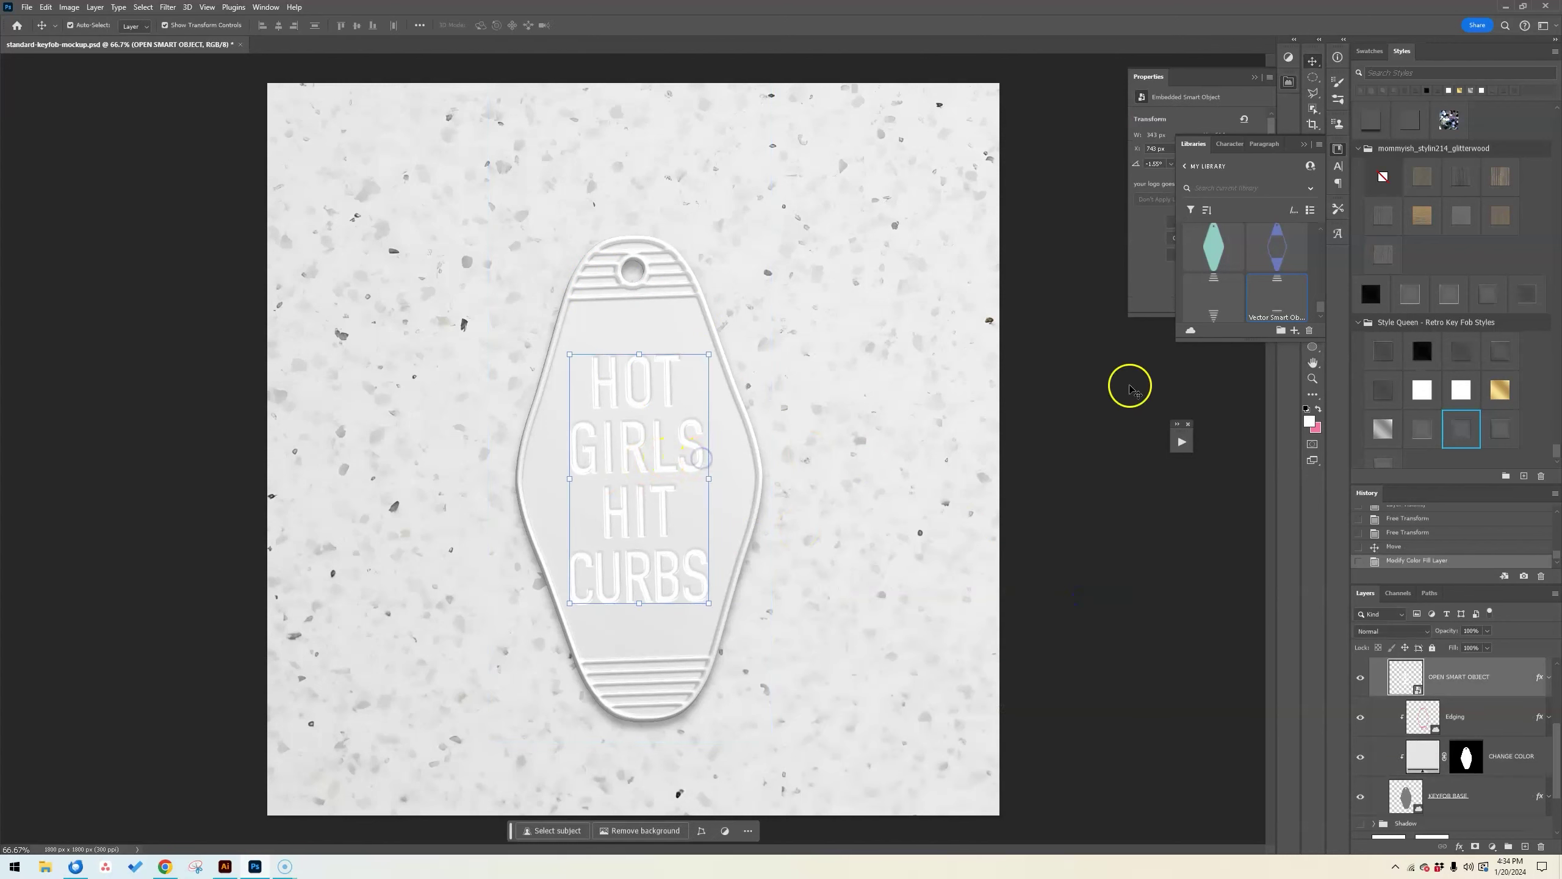
{"action": "left_click", "coordinate": [1500, 389]}
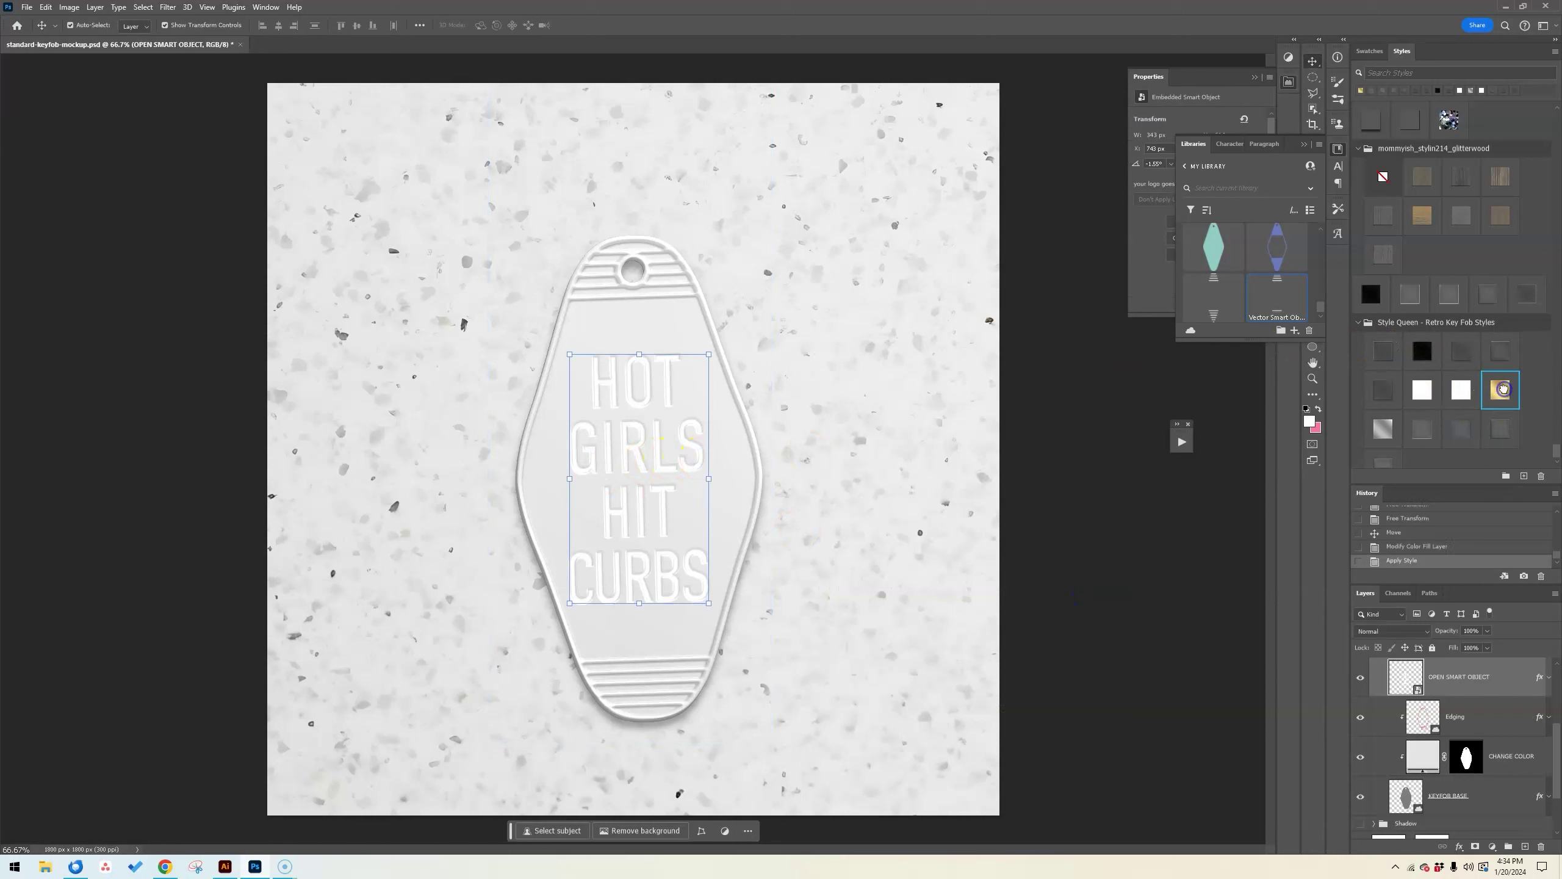
{"action": "left_click", "coordinate": [1172, 553]}
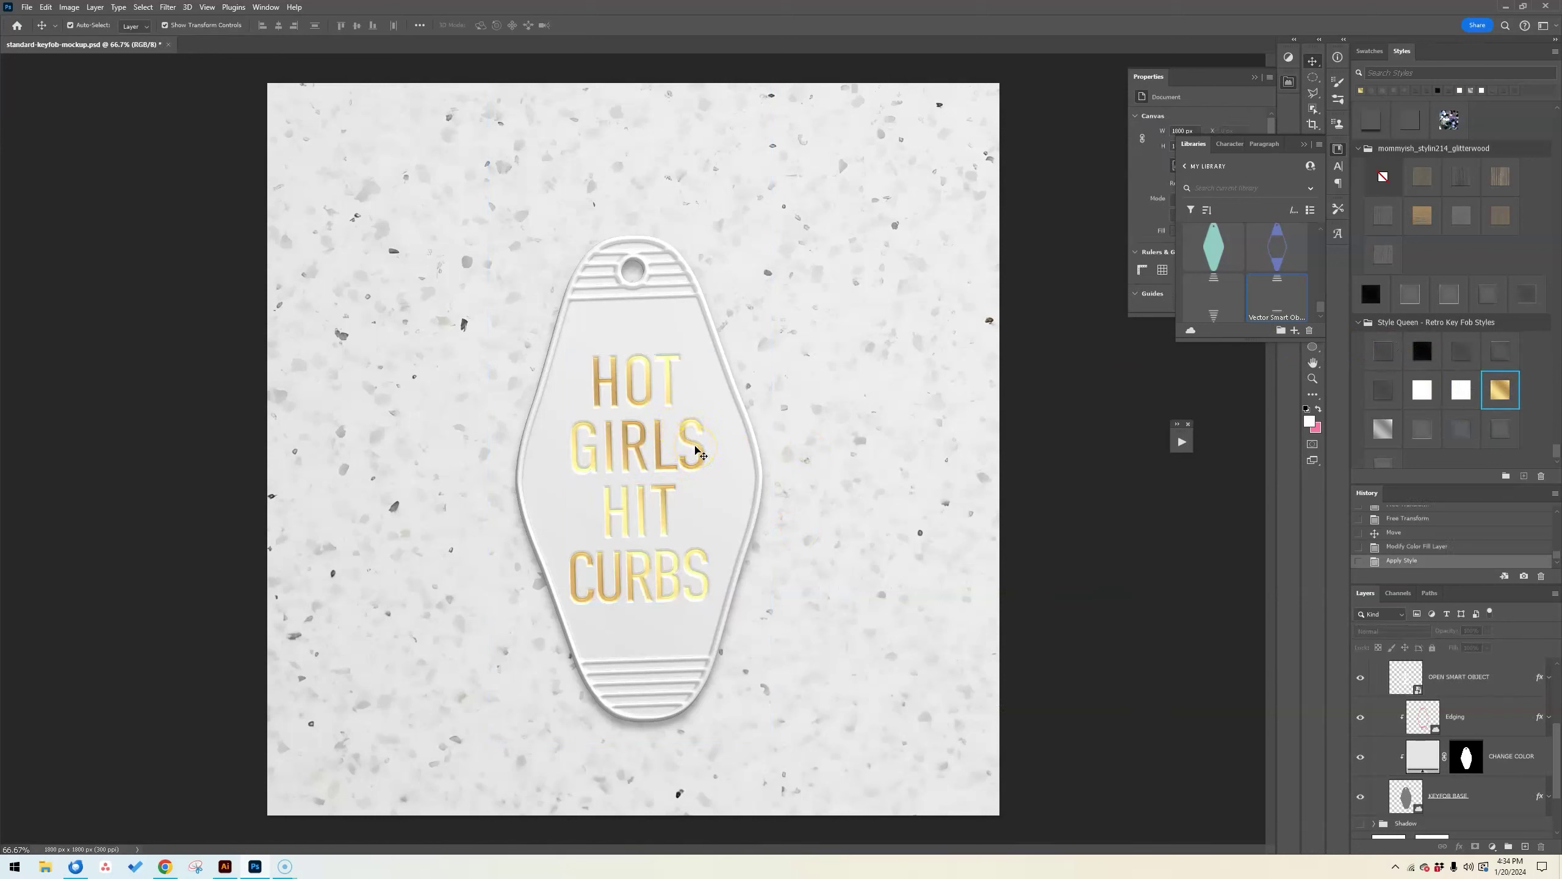
{"action": "left_click", "coordinate": [1383, 431]}
{"action": "left_click", "coordinate": [1467, 676]}
{"action": "left_click", "coordinate": [1382, 430]}
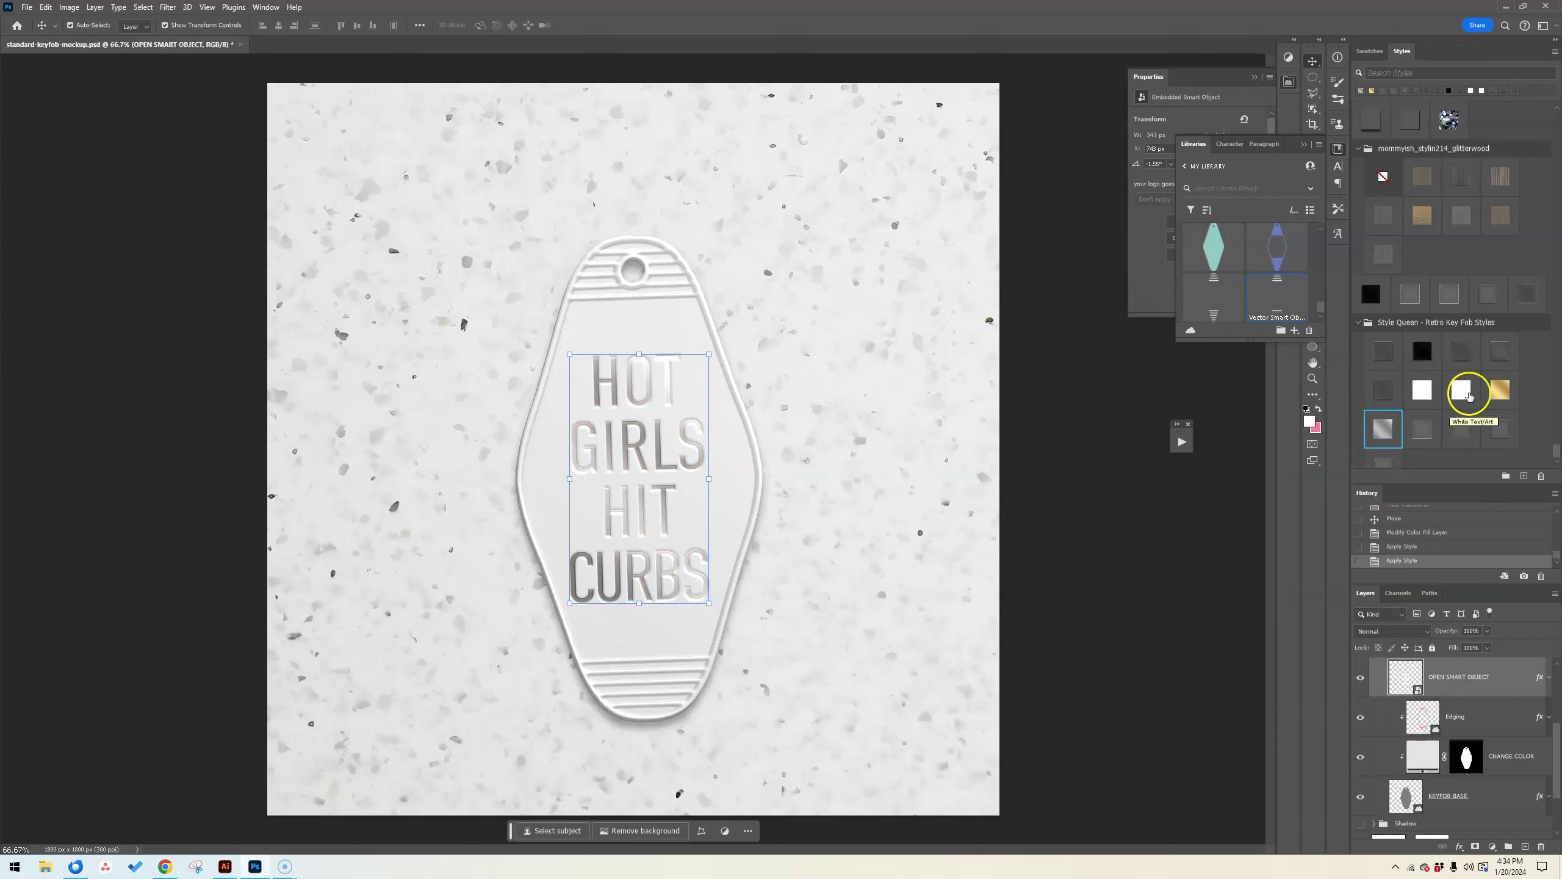
{"action": "left_click", "coordinate": [1504, 386]}
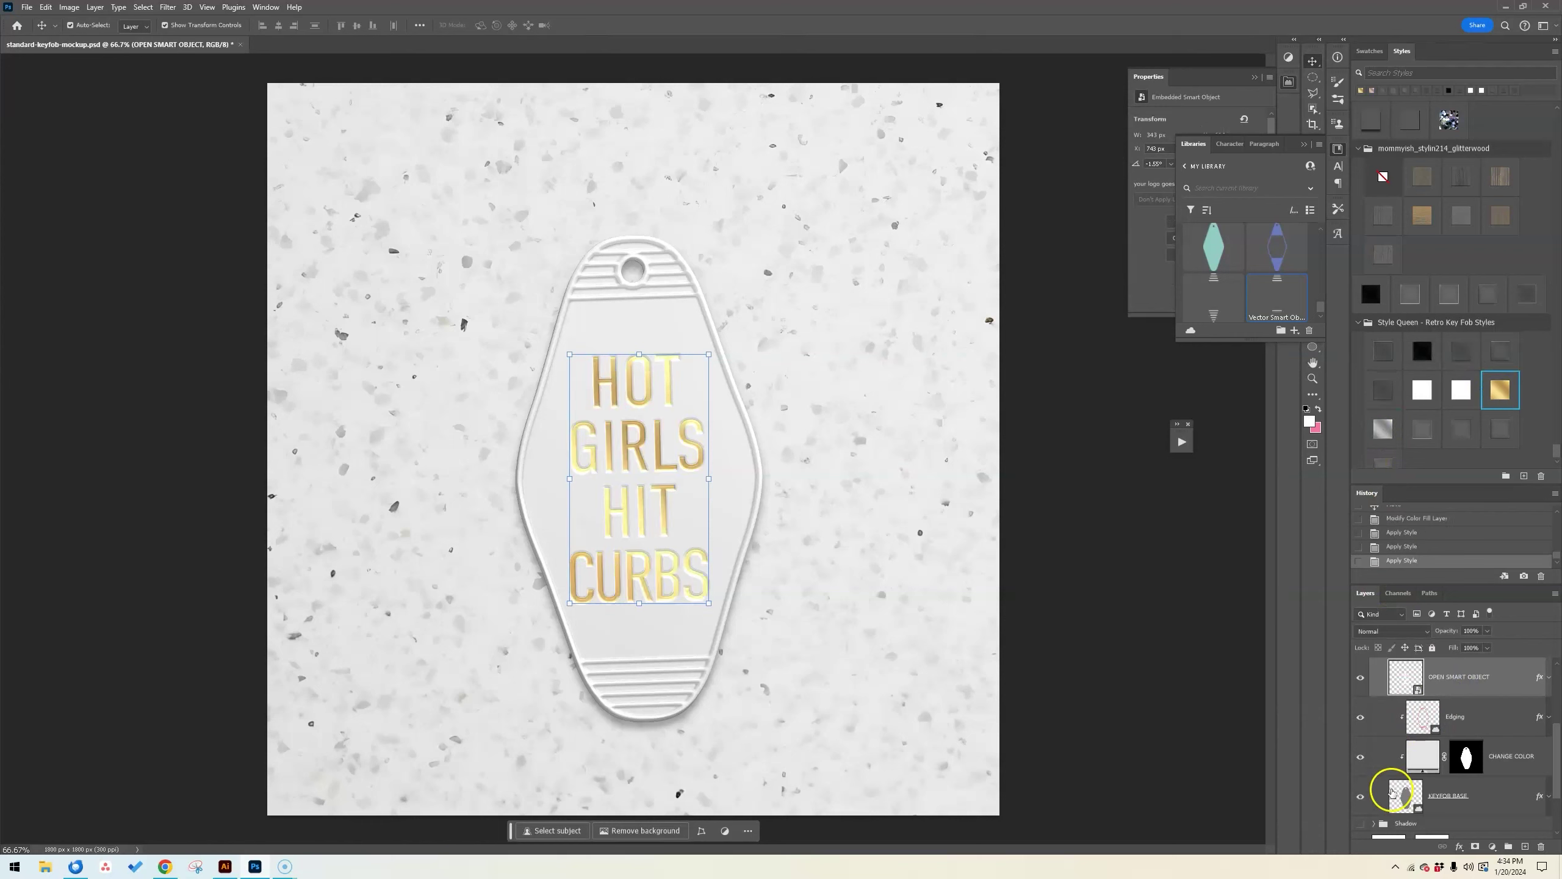
- Recolour the fob by setting the CHANGE COLOR fill to teal #61b4bc
{"action": "double_click", "coordinate": [1414, 752]}
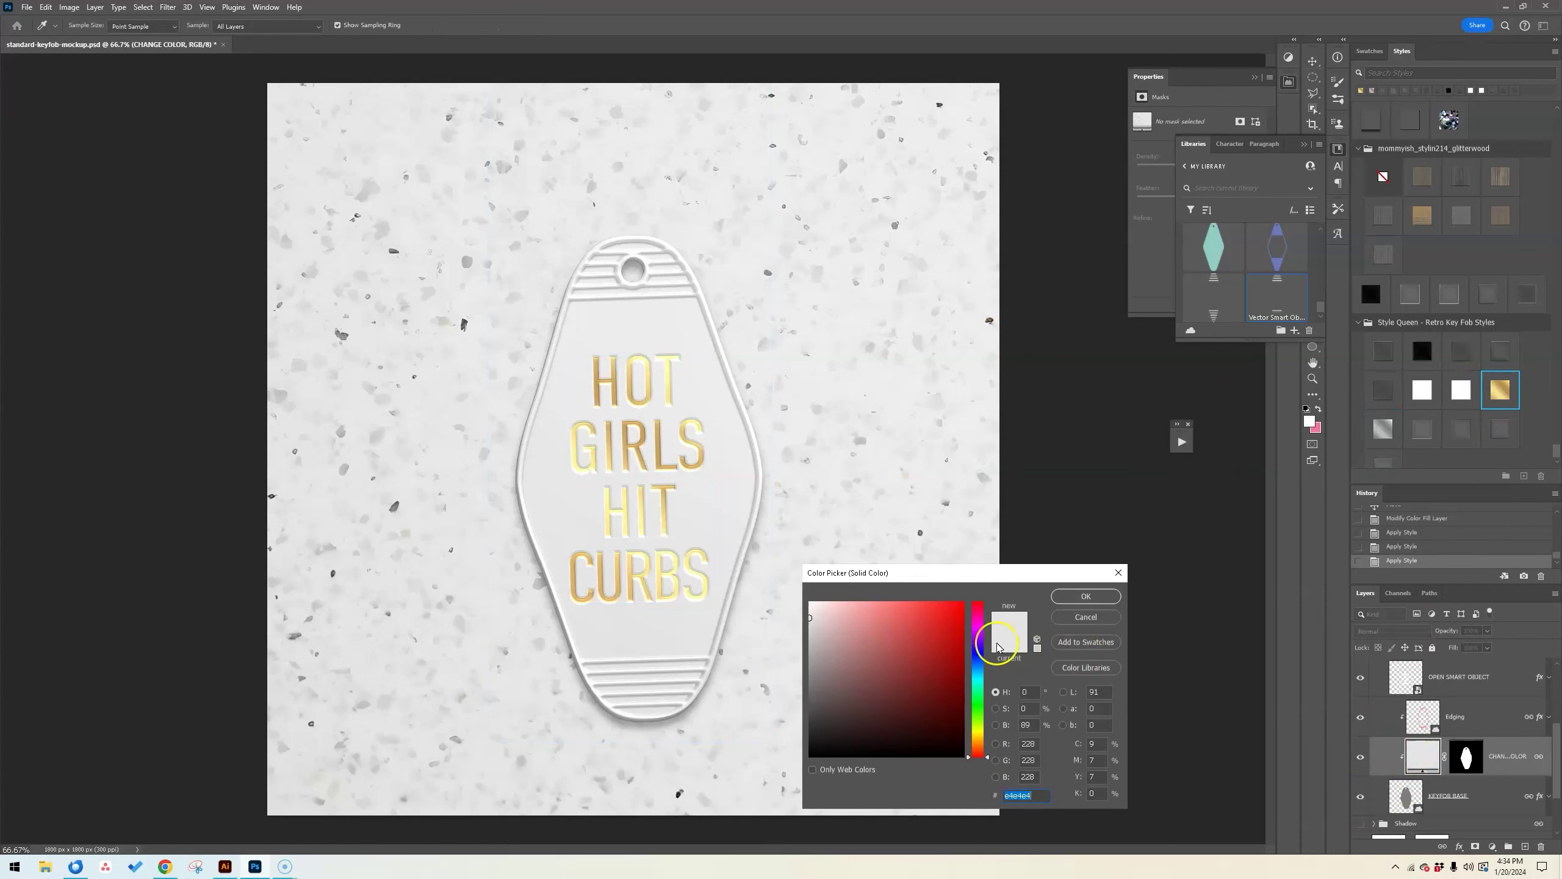
{"action": "left_click", "coordinate": [978, 676]}
{"action": "left_click", "coordinate": [884, 641]}
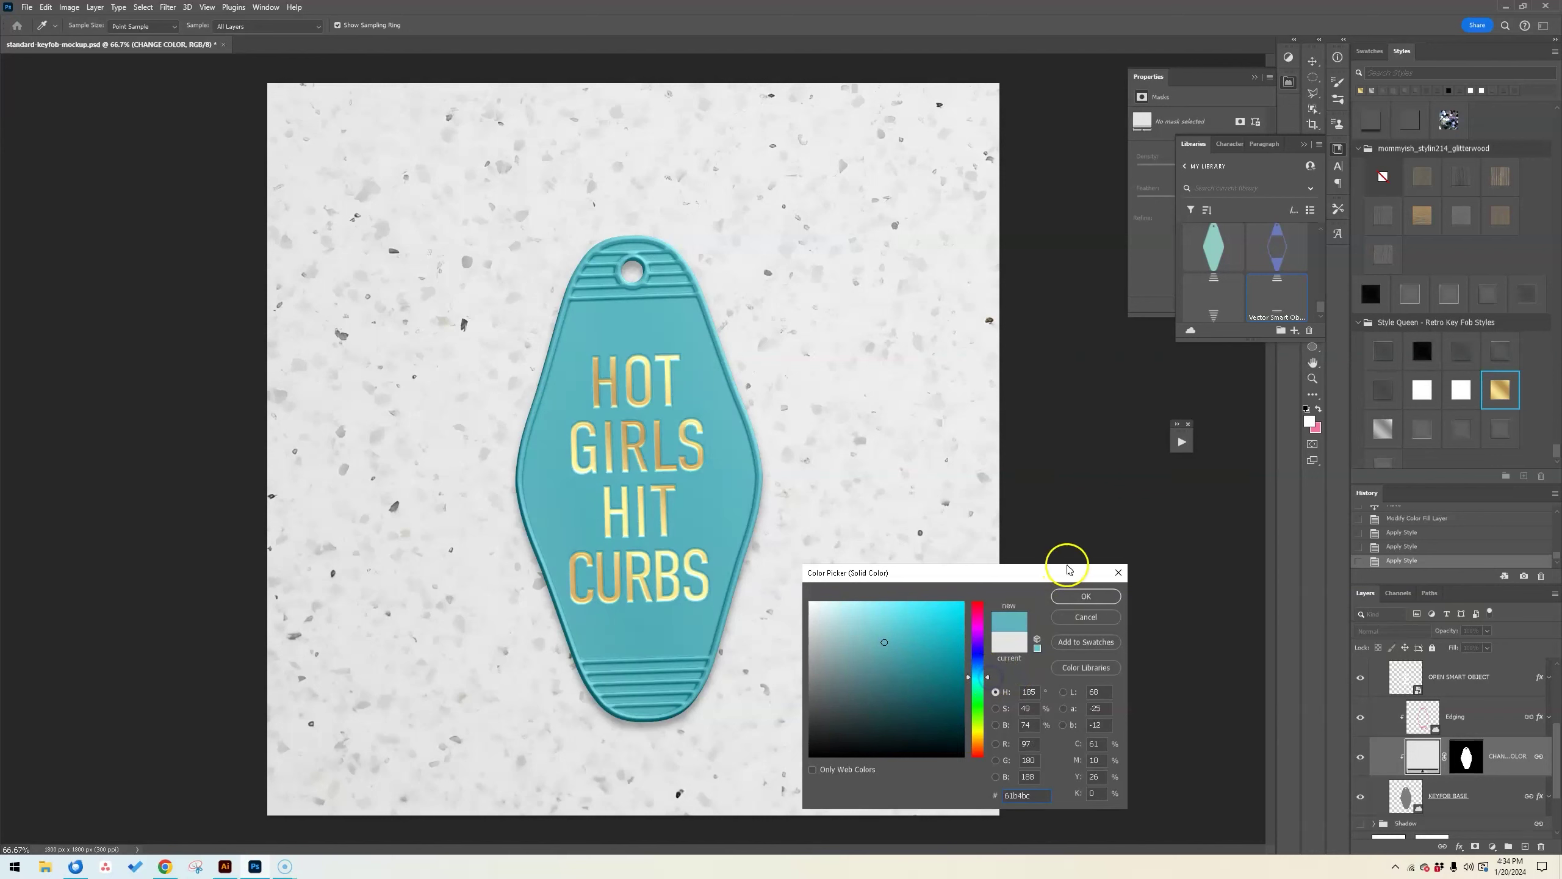
{"action": "left_click", "coordinate": [1087, 596]}
{"action": "key", "text": "v"}
- Try the first white retro key fob style on the Edging layer and undo it
{"action": "left_click", "coordinate": [1486, 716]}
{"action": "left_click", "coordinate": [1422, 390]}
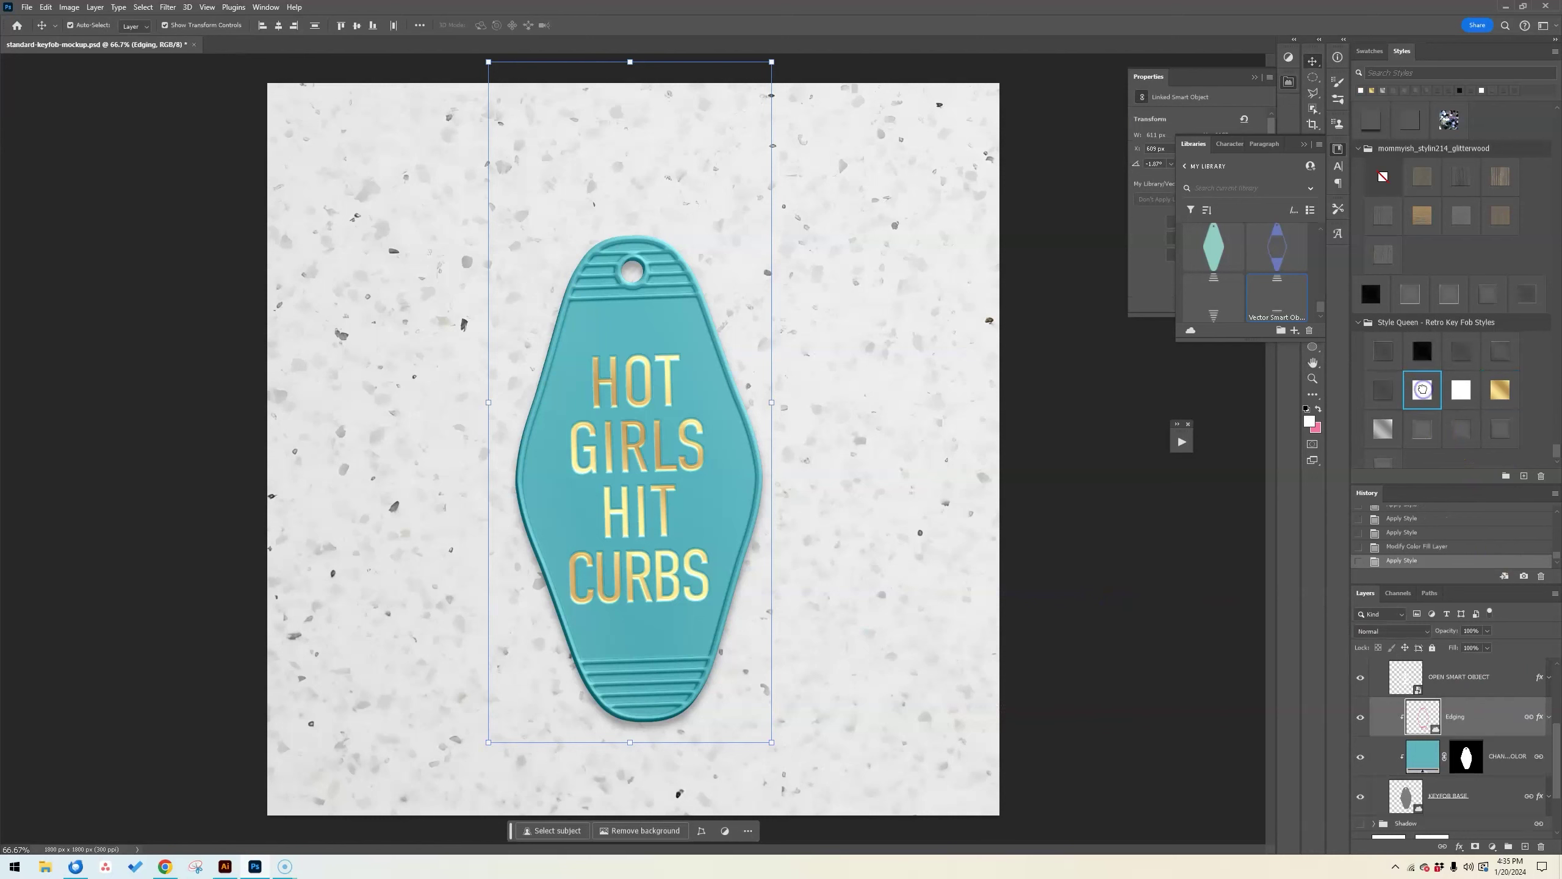
{"action": "key", "text": "ctrl+z"}
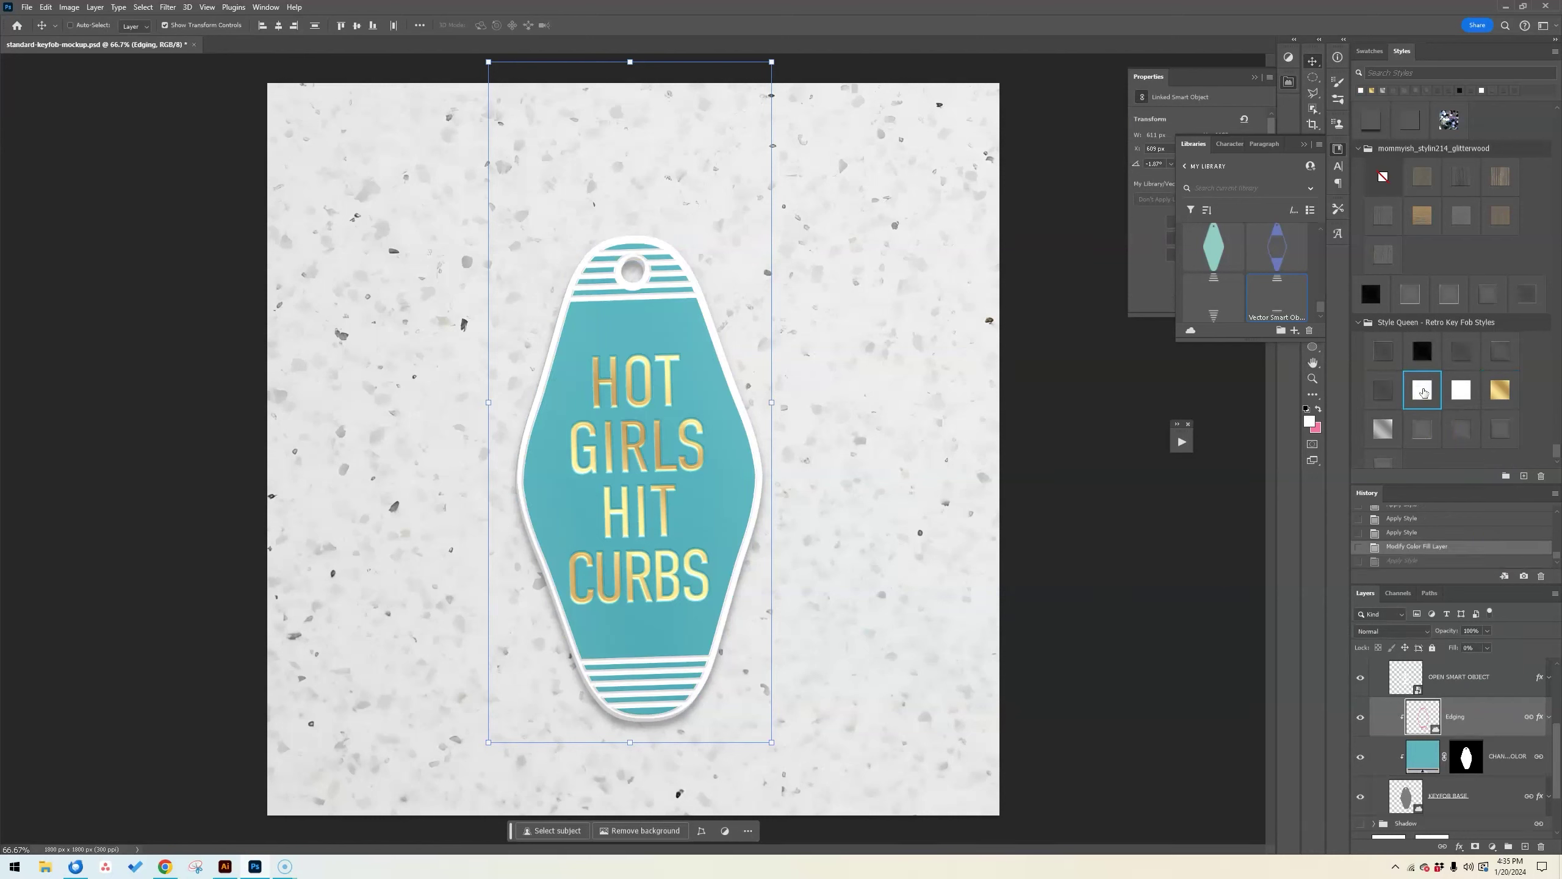
- Apply the first white retro key fob style to the OPEN SMART OBJECT lettering
{"action": "left_click", "coordinate": [1415, 673]}
{"action": "left_click", "coordinate": [1422, 390]}
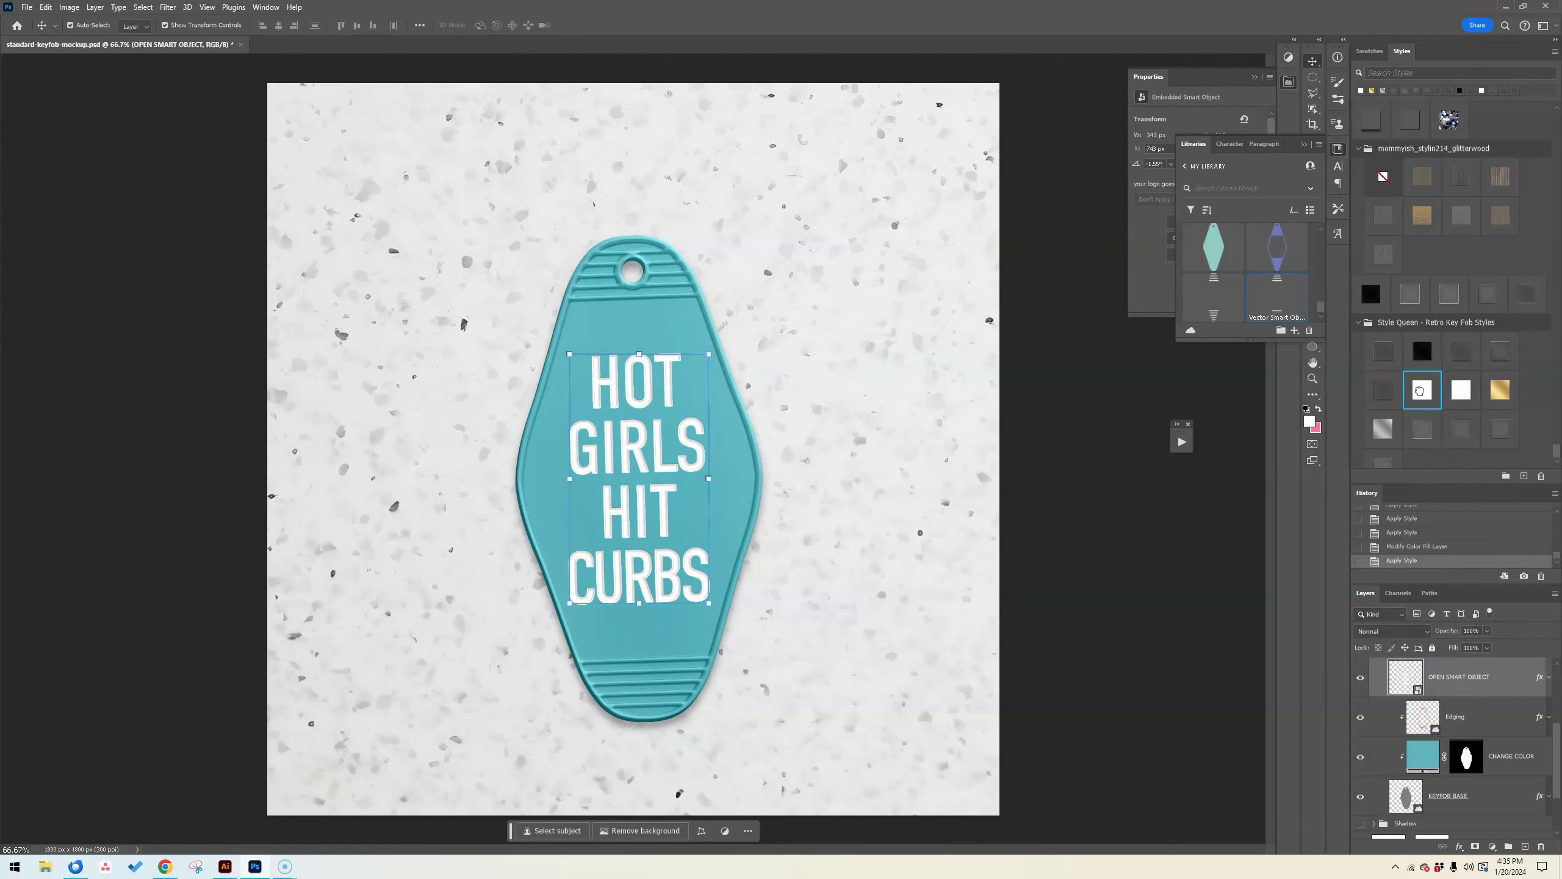
{"action": "left_click", "coordinate": [779, 291]}
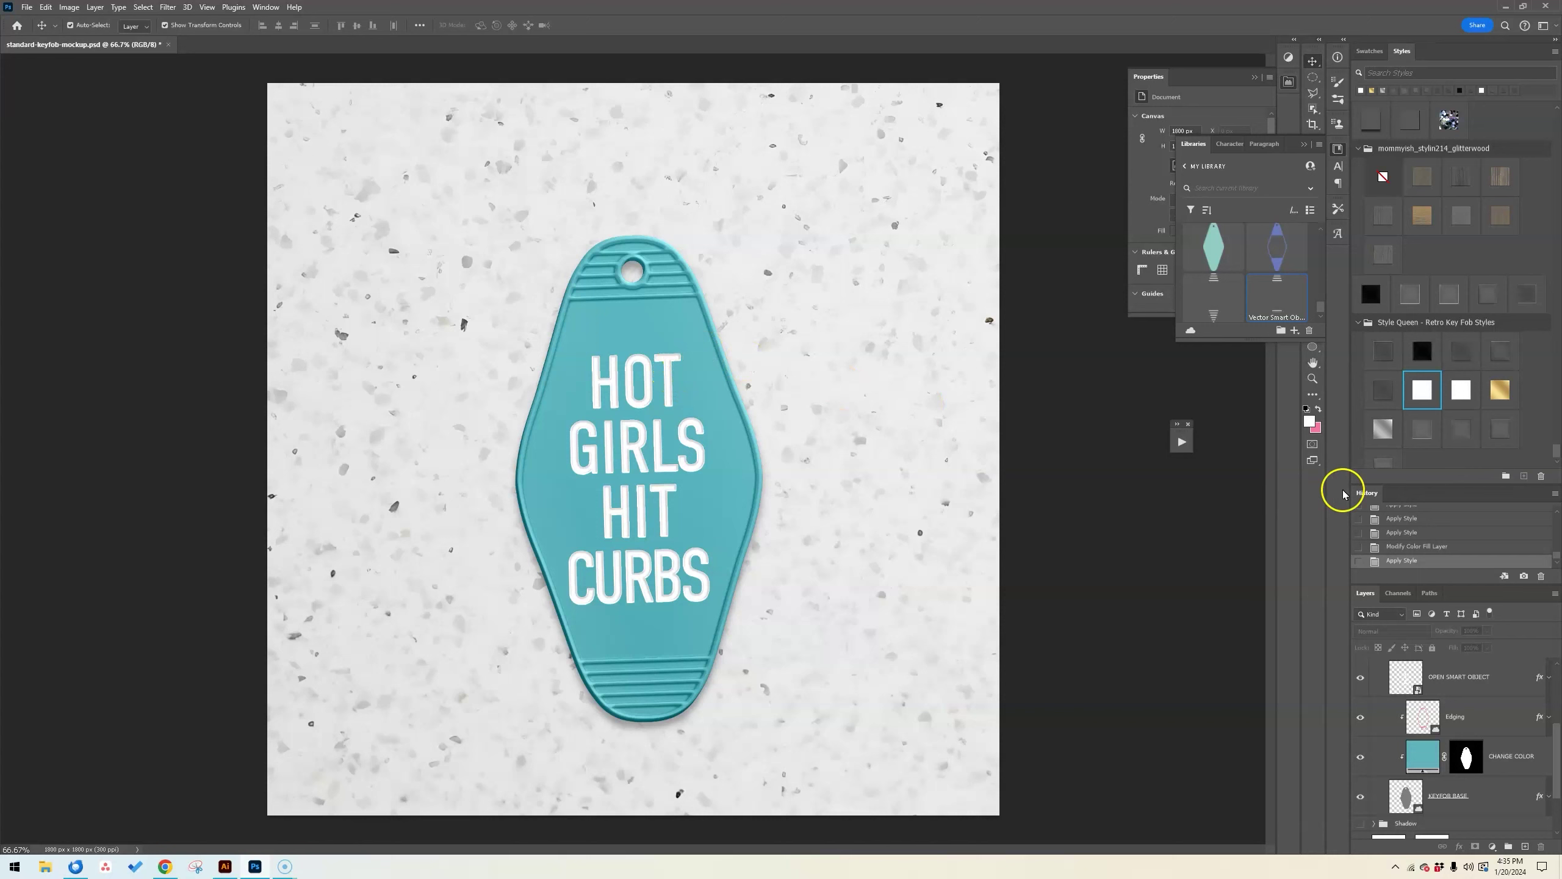
- Apply the second white style, White Text/Art, to the OPEN SMART OBJECT lettering
{"action": "left_click", "coordinate": [1462, 392]}
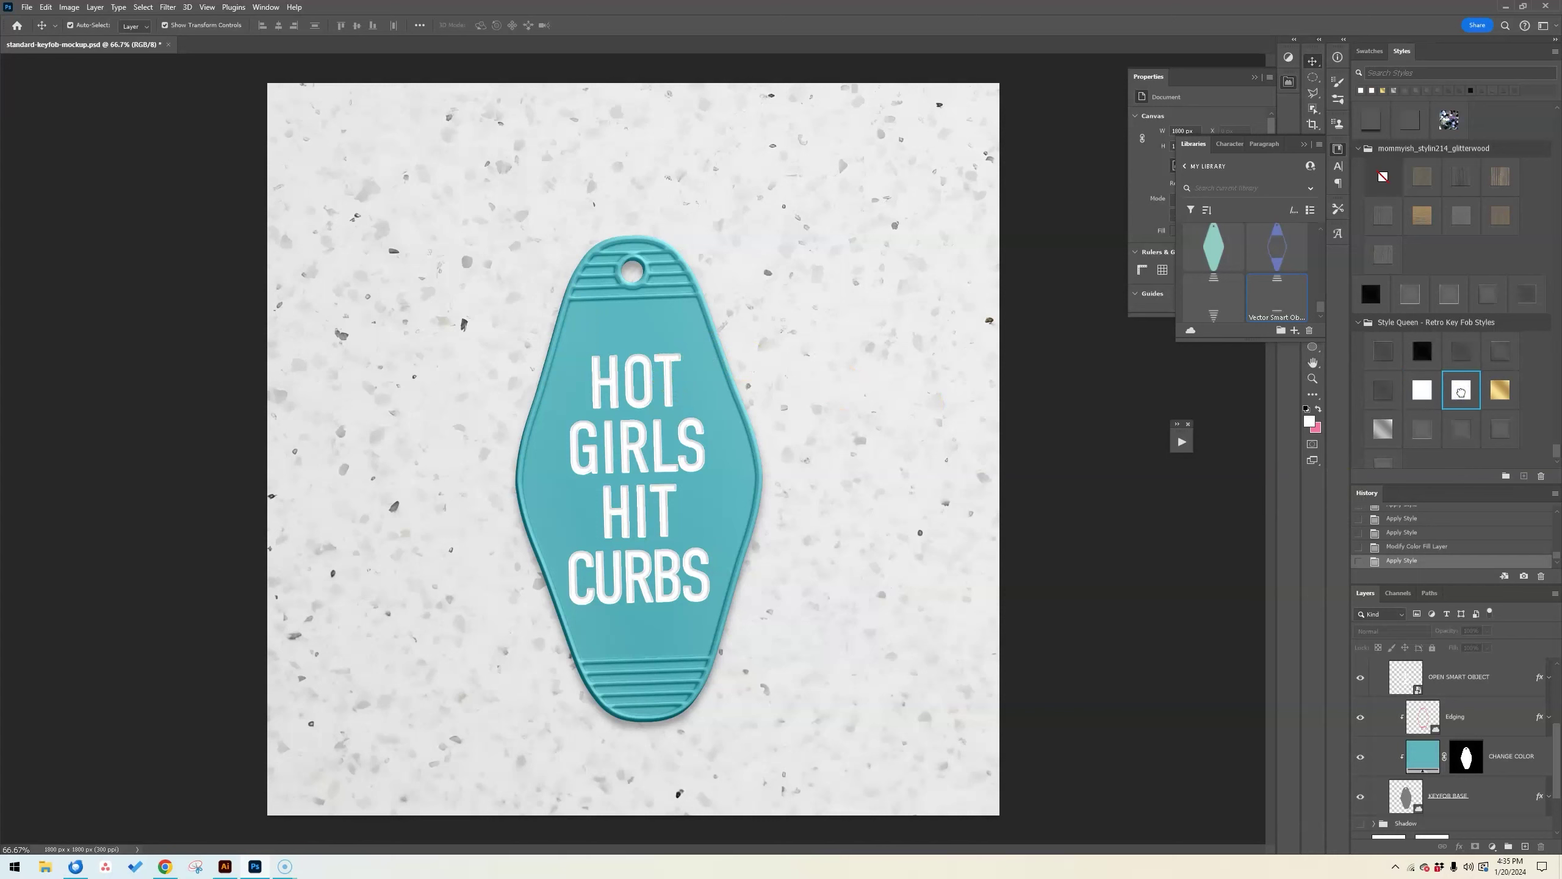
{"action": "left_click", "coordinate": [1457, 682]}
{"action": "left_click", "coordinate": [1463, 393]}
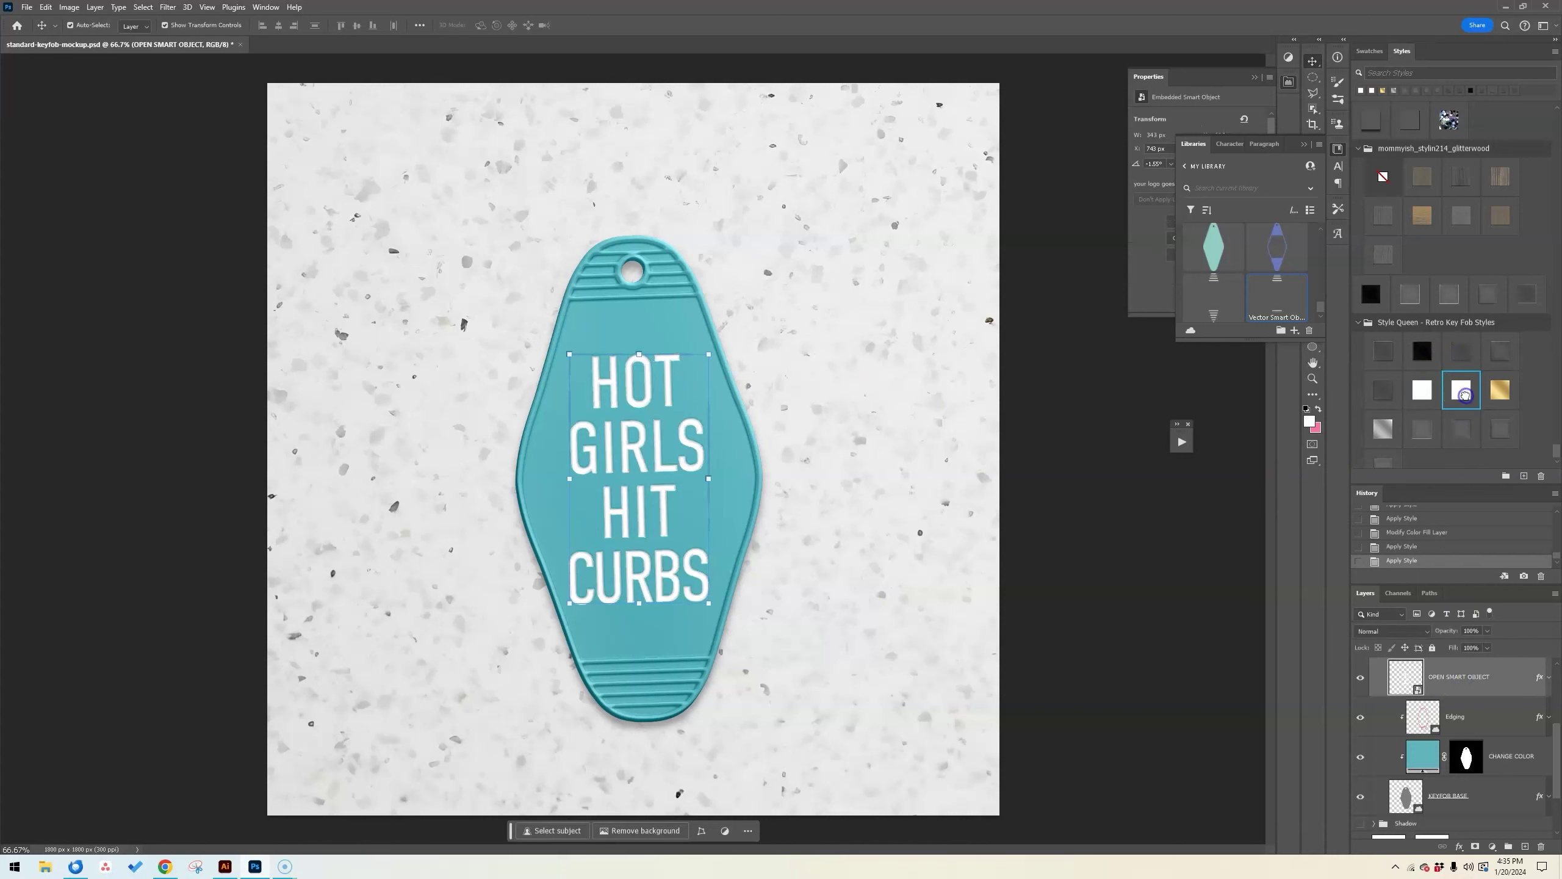
{"action": "left_click", "coordinate": [1101, 579]}
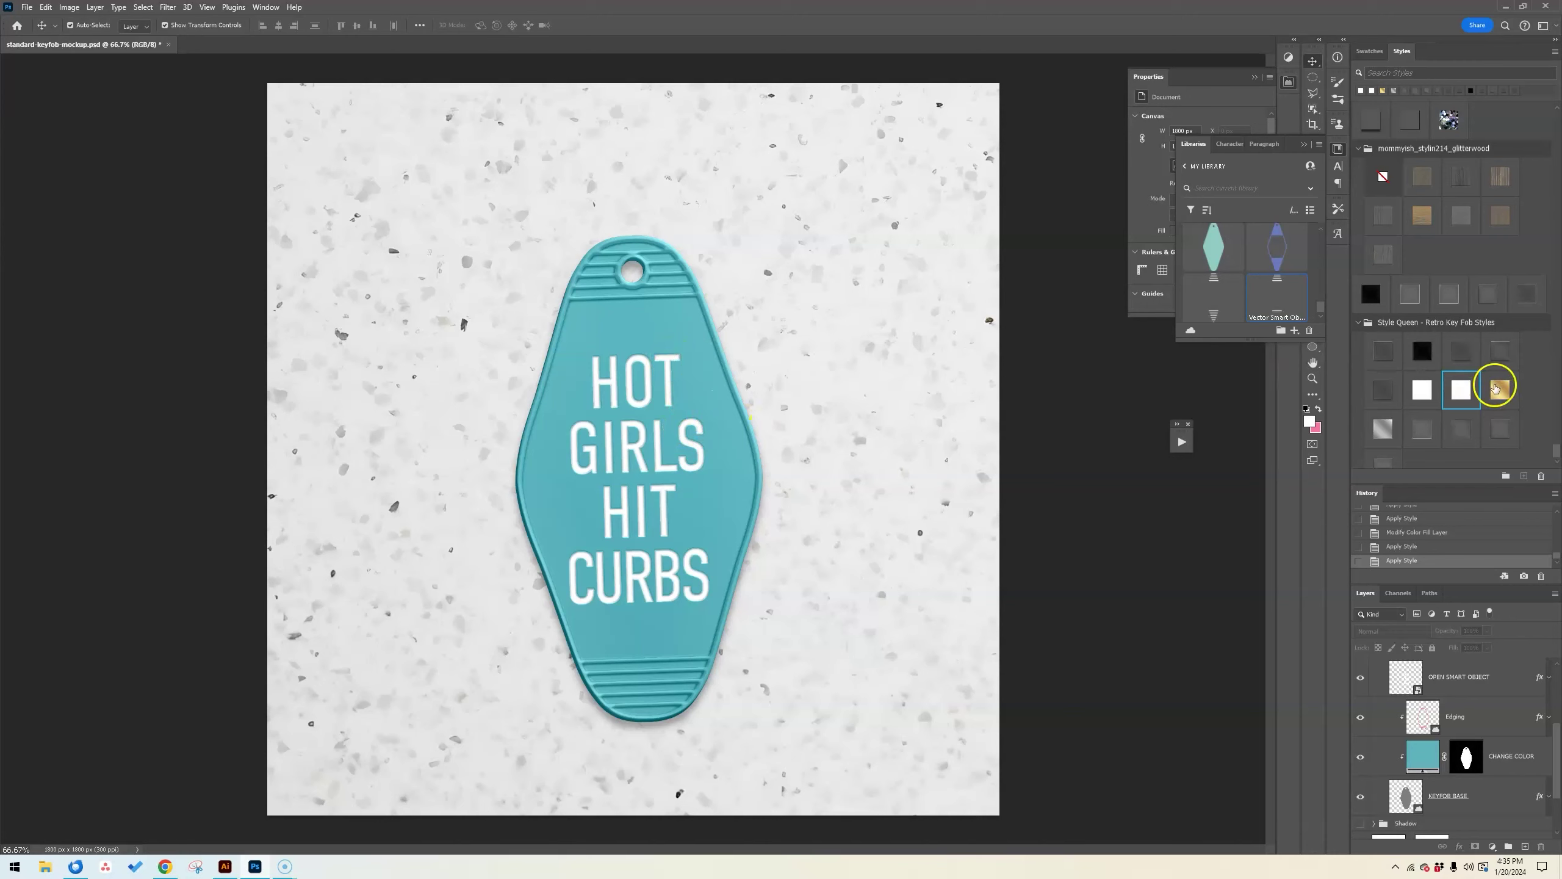
- Apply the Small Emboss style to the OPEN SMART OBJECT lettering on the teal fob
{"action": "left_click", "coordinate": [1422, 431]}
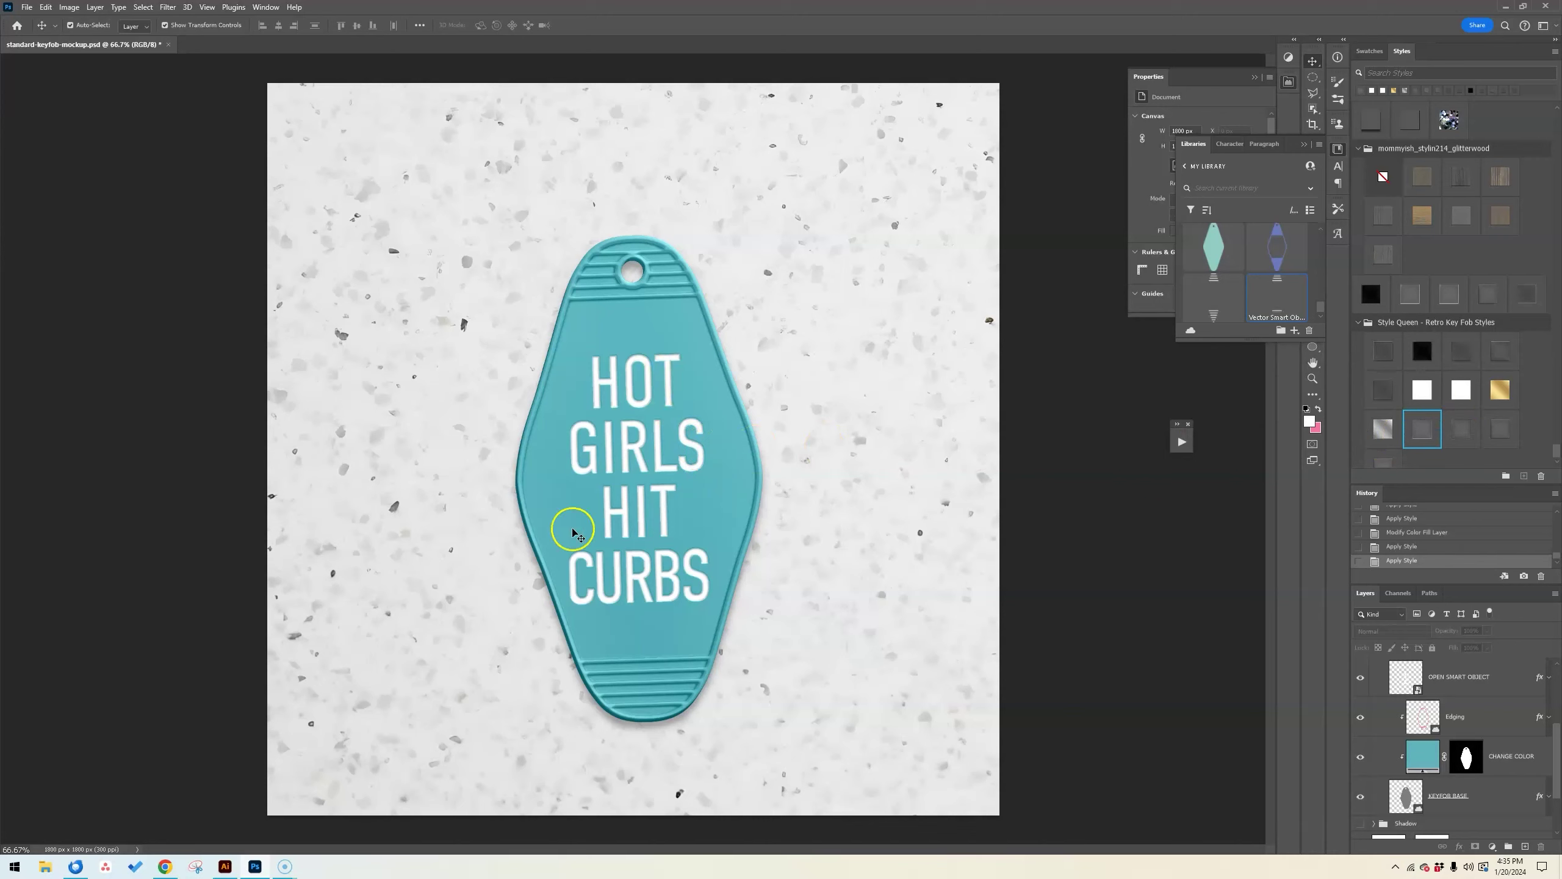
{"action": "left_click", "coordinate": [1462, 431]}
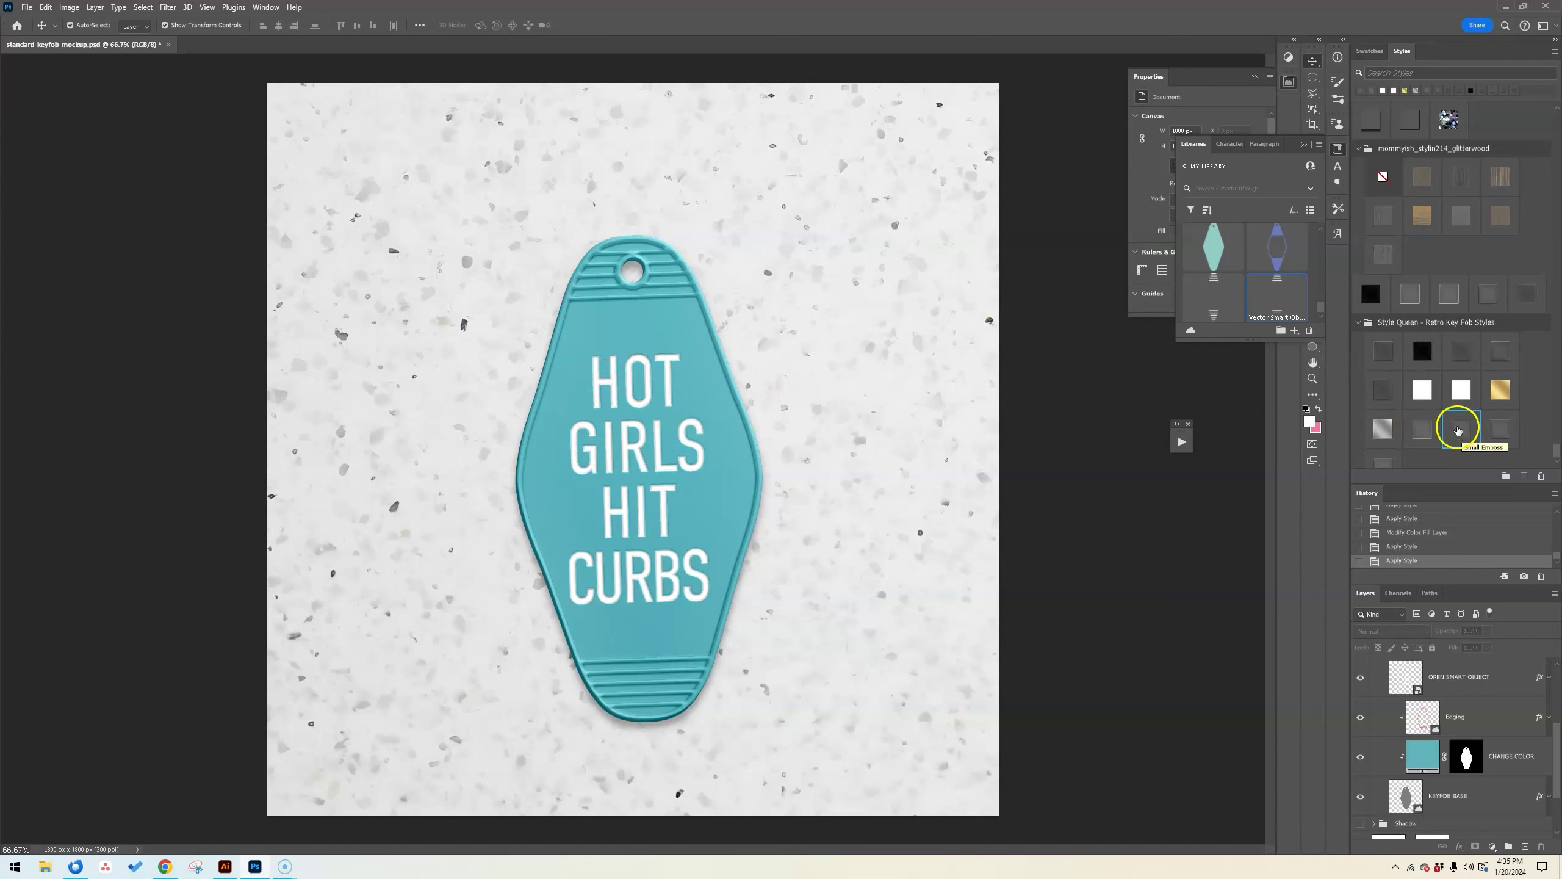
{"action": "left_click", "coordinate": [673, 360]}
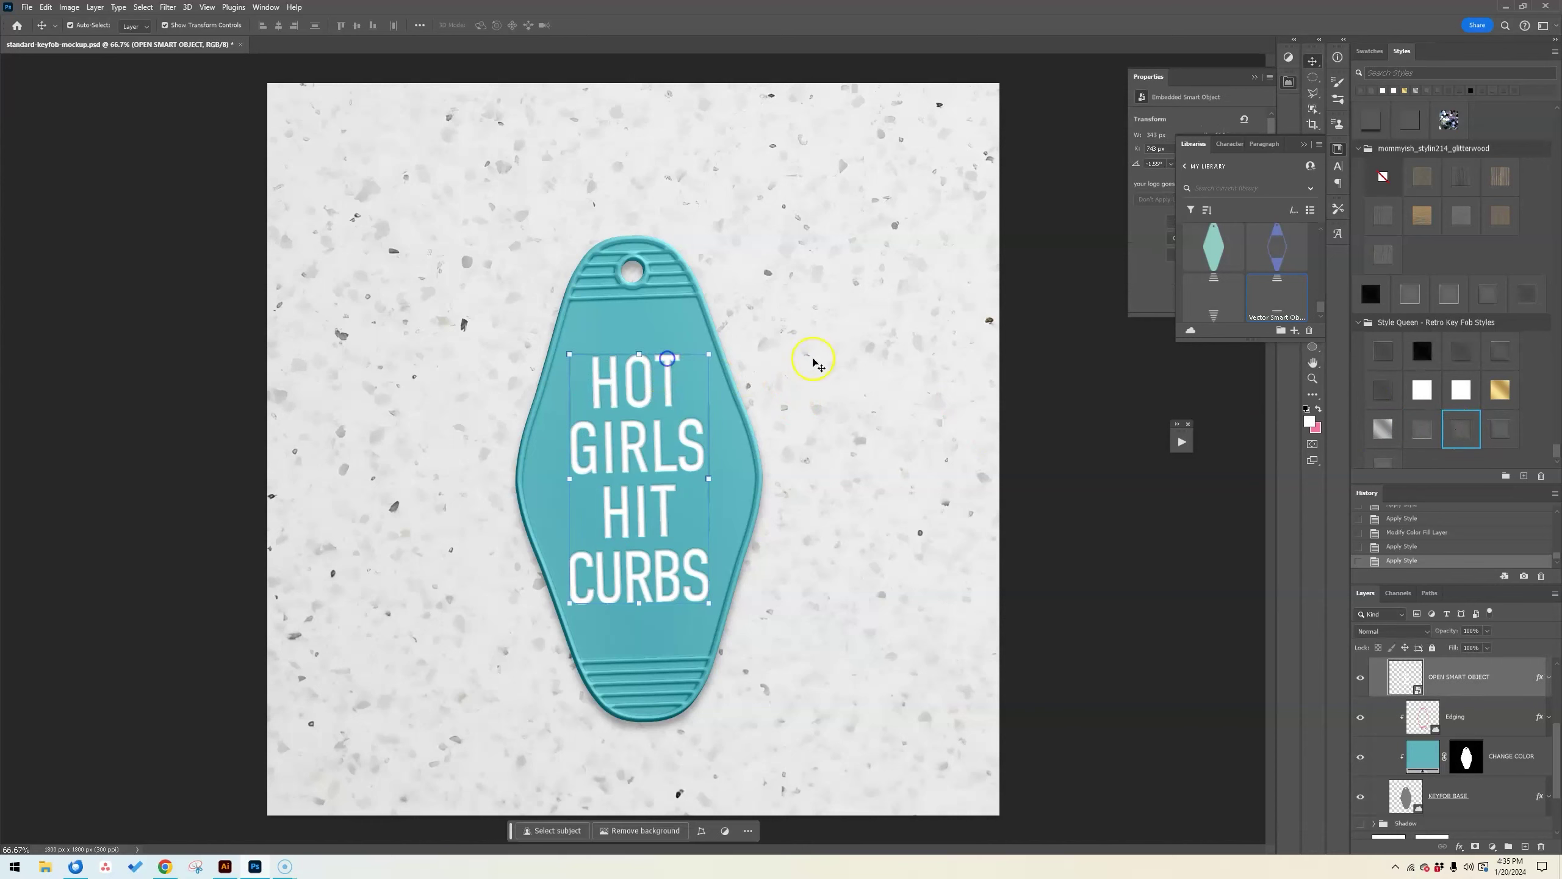
{"action": "left_click", "coordinate": [1452, 392]}
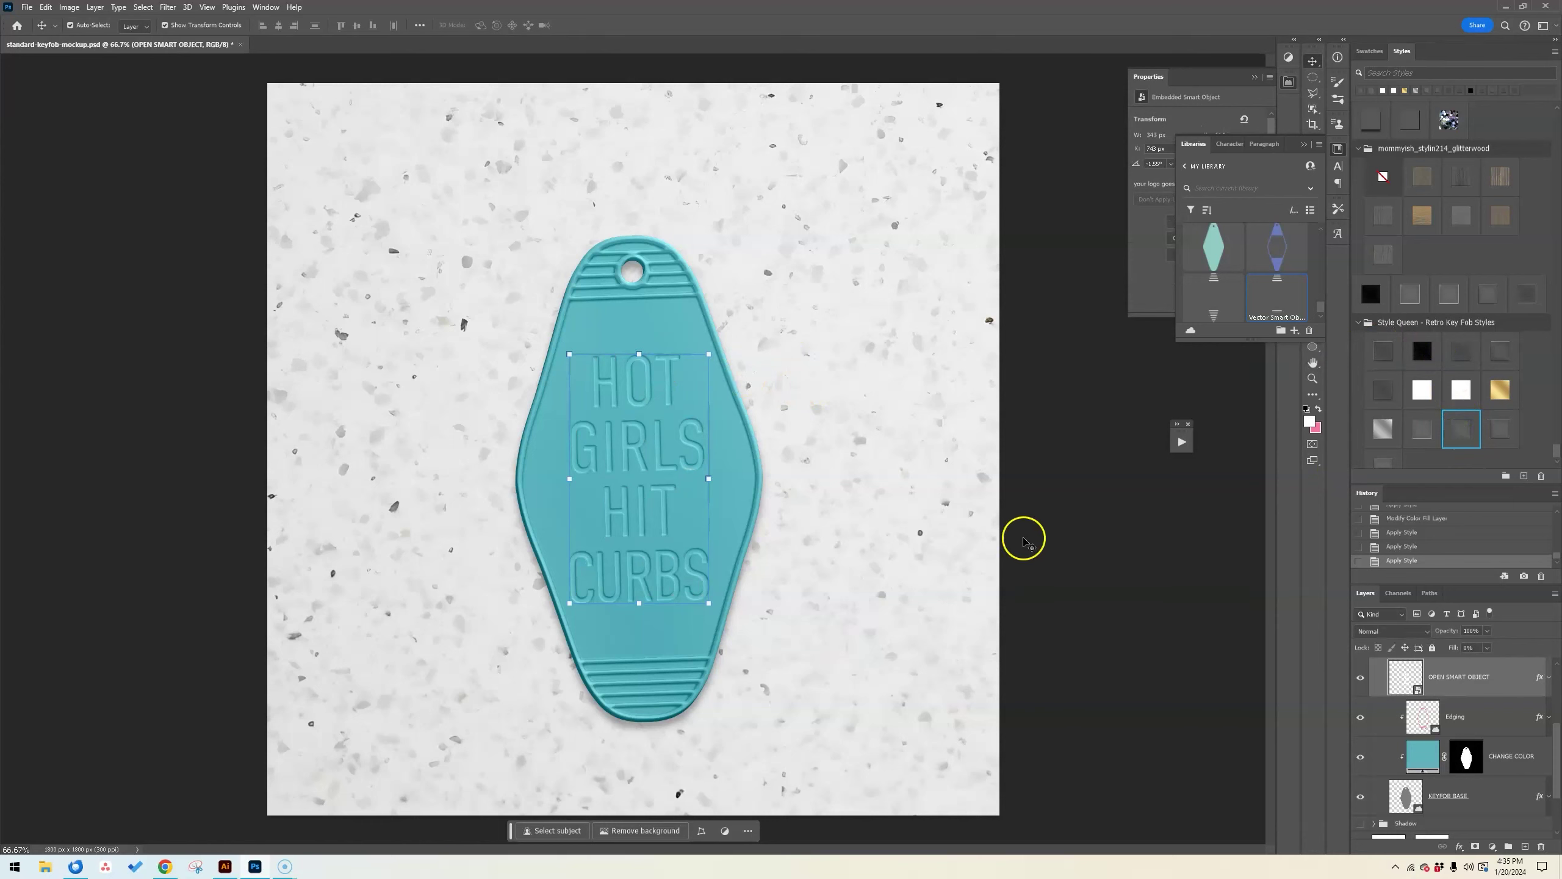
{"action": "left_click", "coordinate": [1059, 561]}
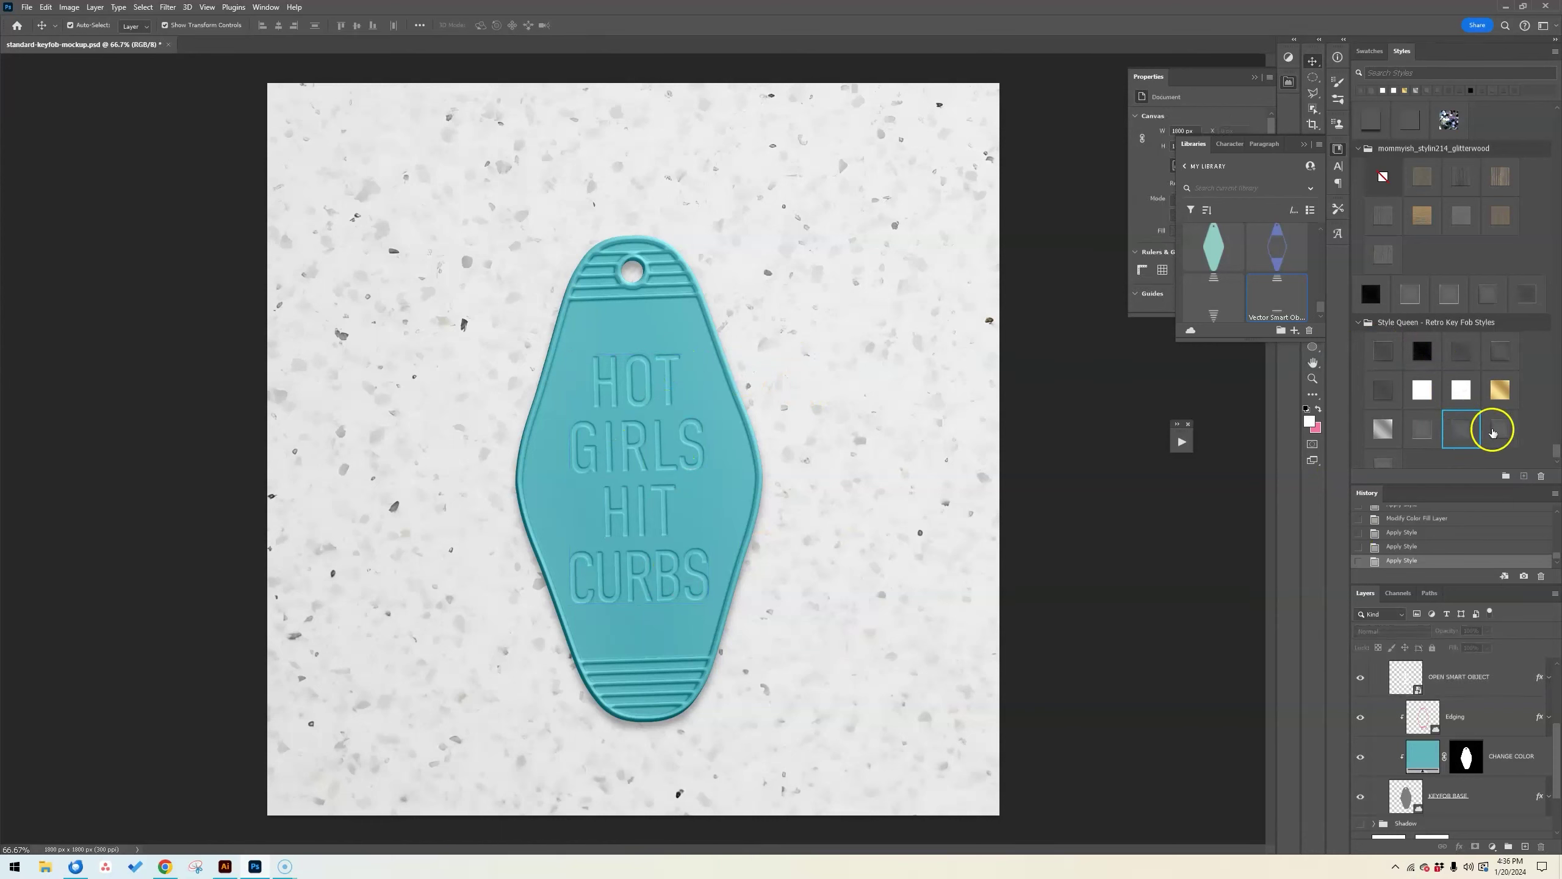
- Compare Small Emboss with the emboss style after it on the lettering, leaving the latter applied
{"action": "left_click", "coordinate": [698, 447]}
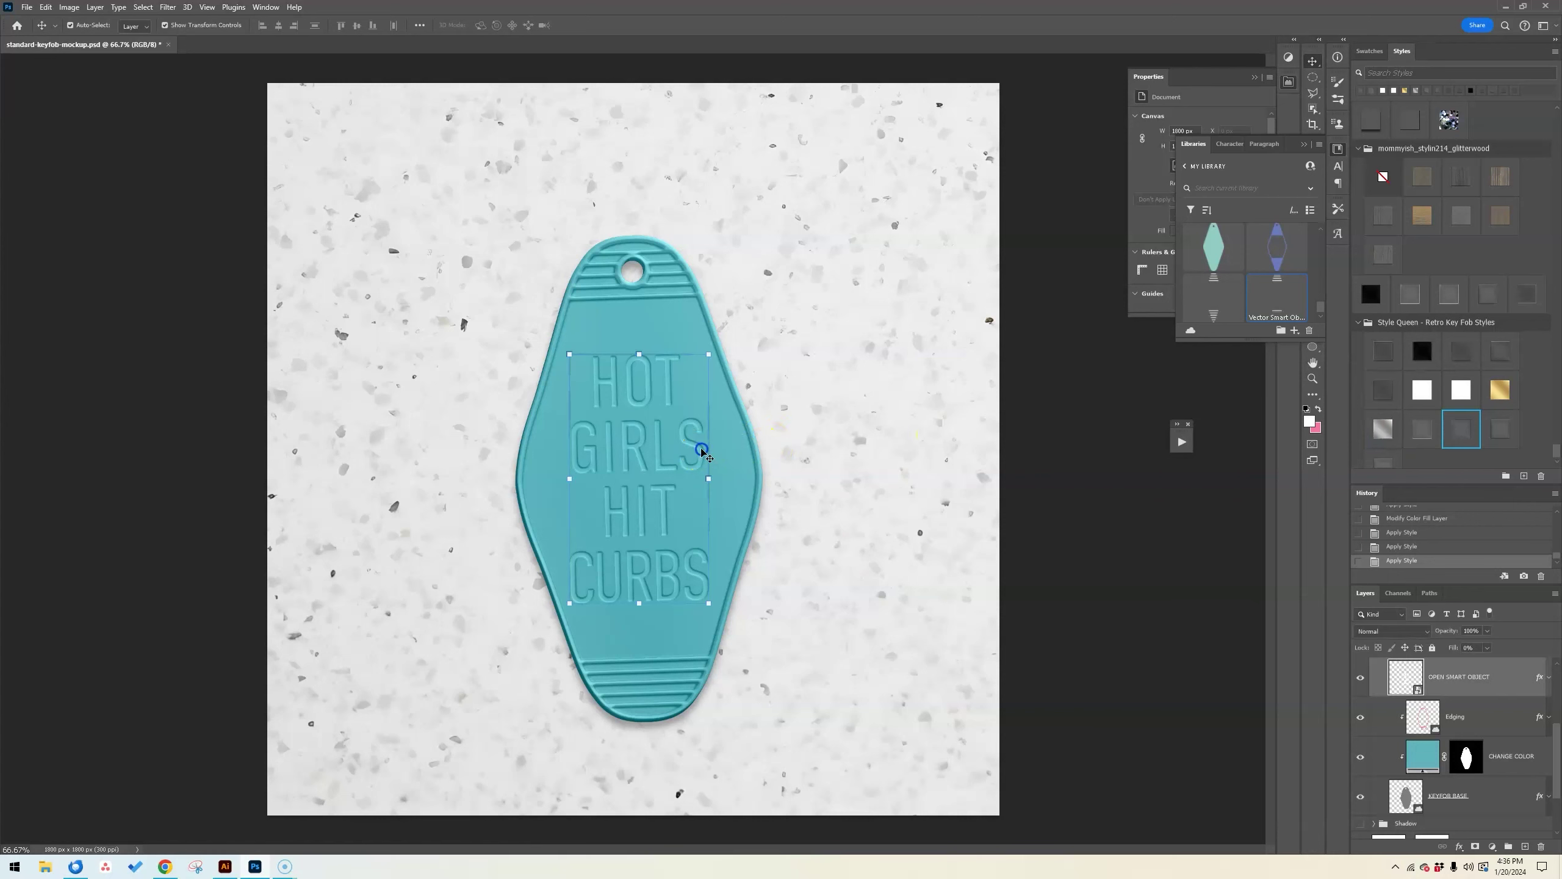
{"action": "left_click", "coordinate": [1500, 436]}
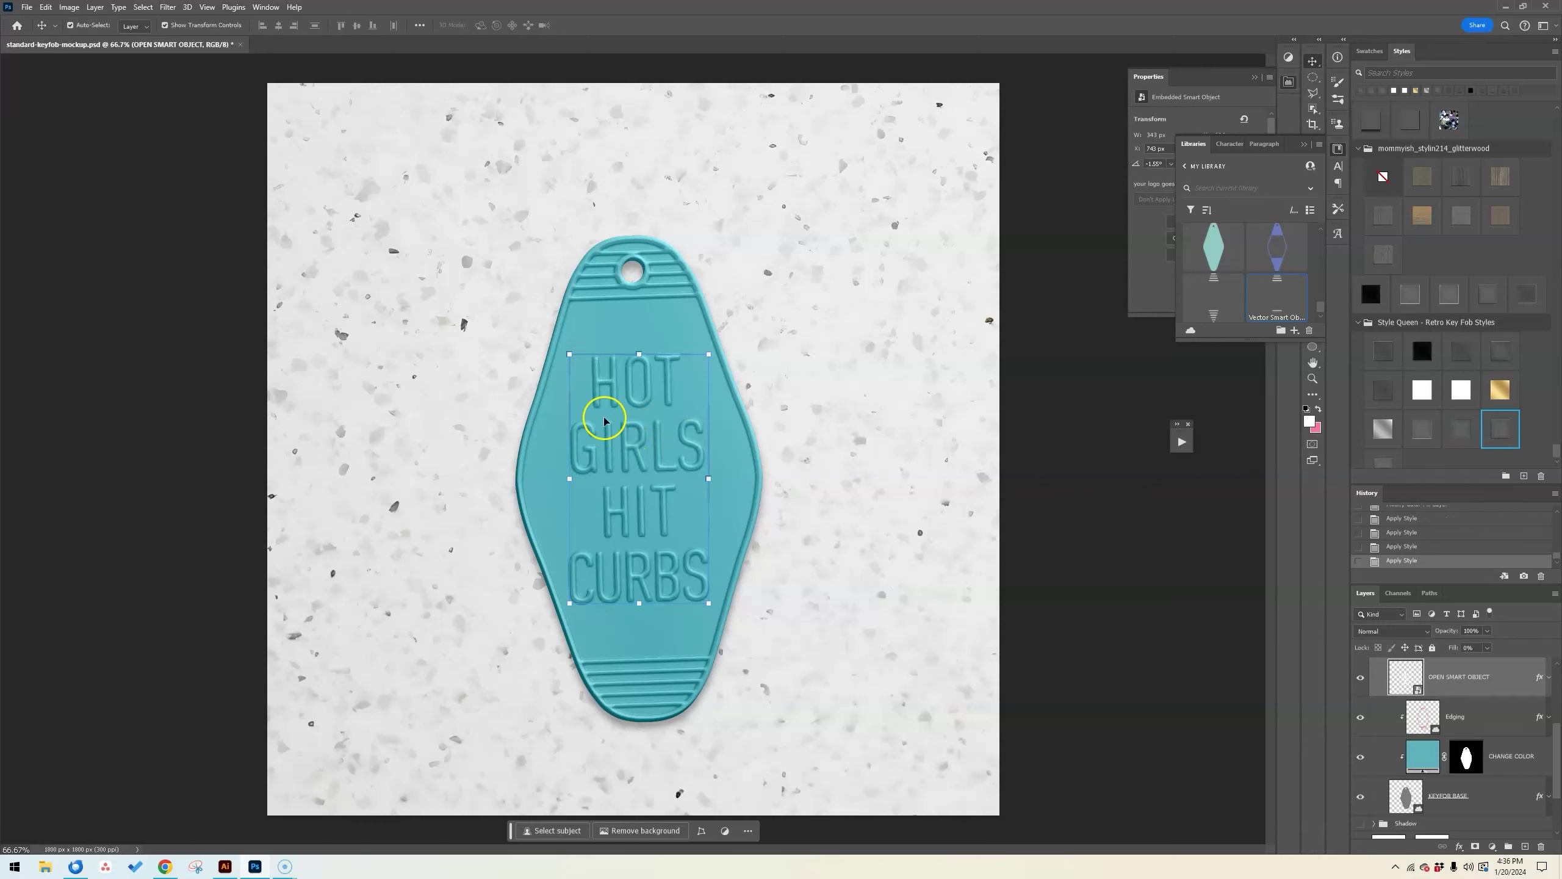
{"action": "left_click", "coordinate": [1462, 429]}
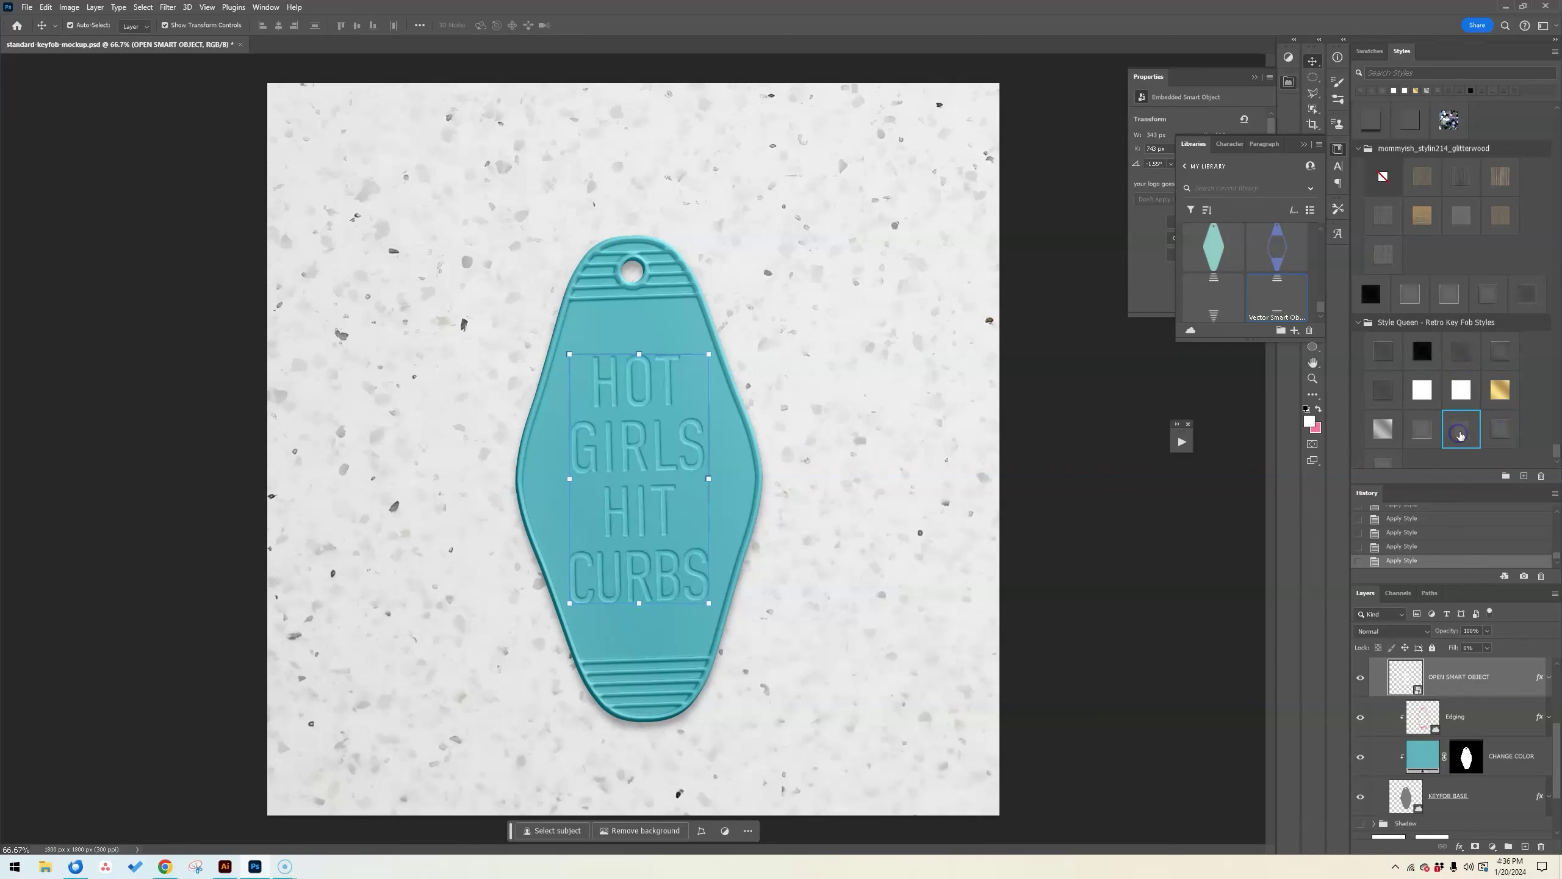
{"action": "left_click", "coordinate": [1504, 424]}
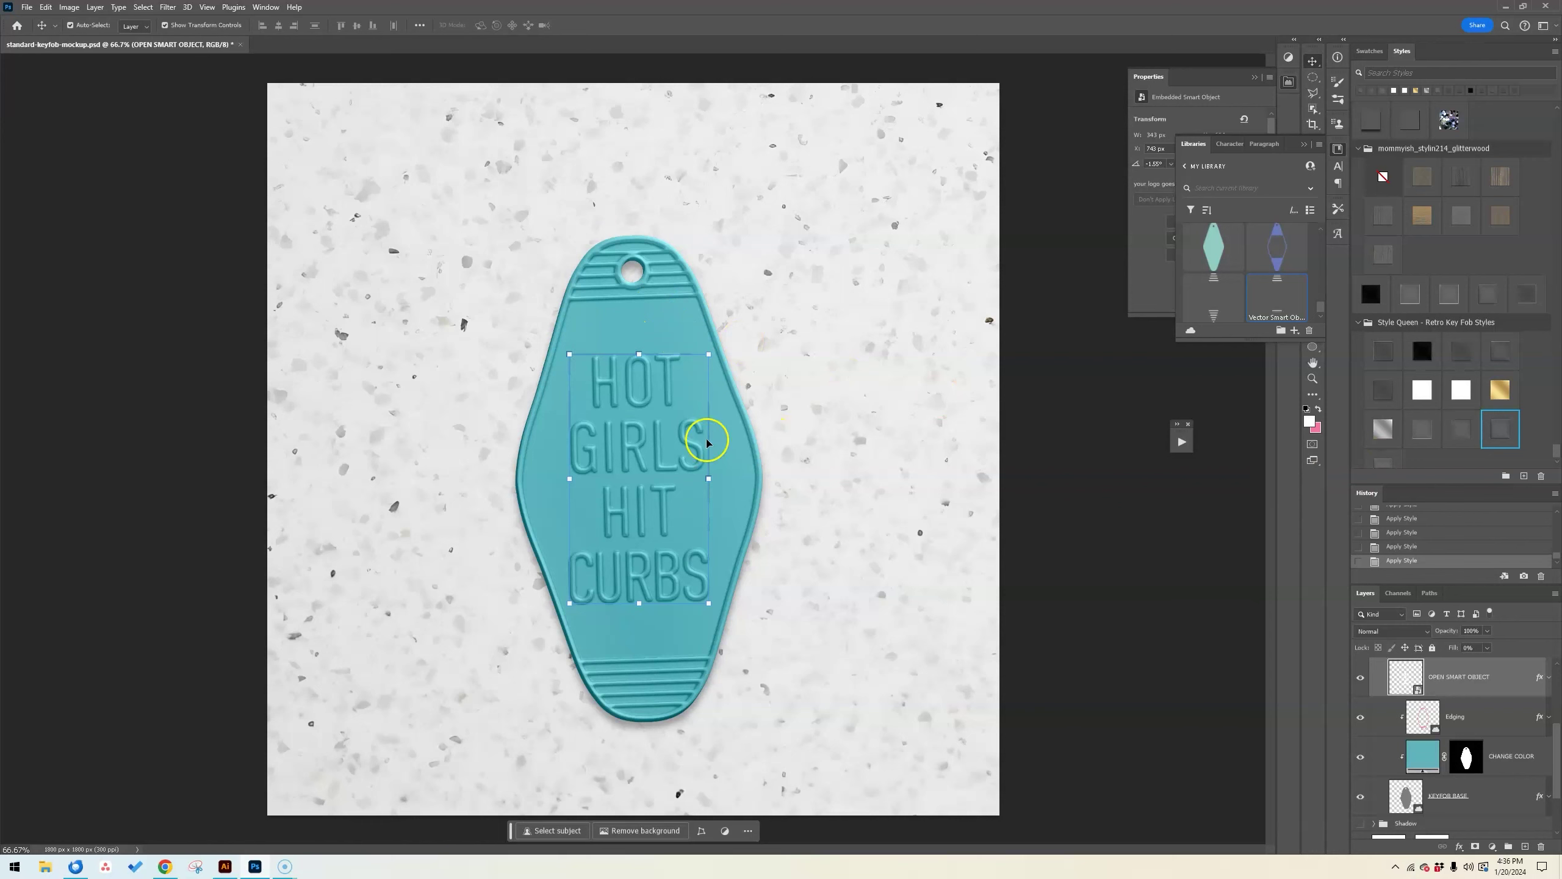
- Try the last retro key fob style on the lettering, then apply the first white style instead
{"action": "left_click", "coordinate": [1384, 461]}
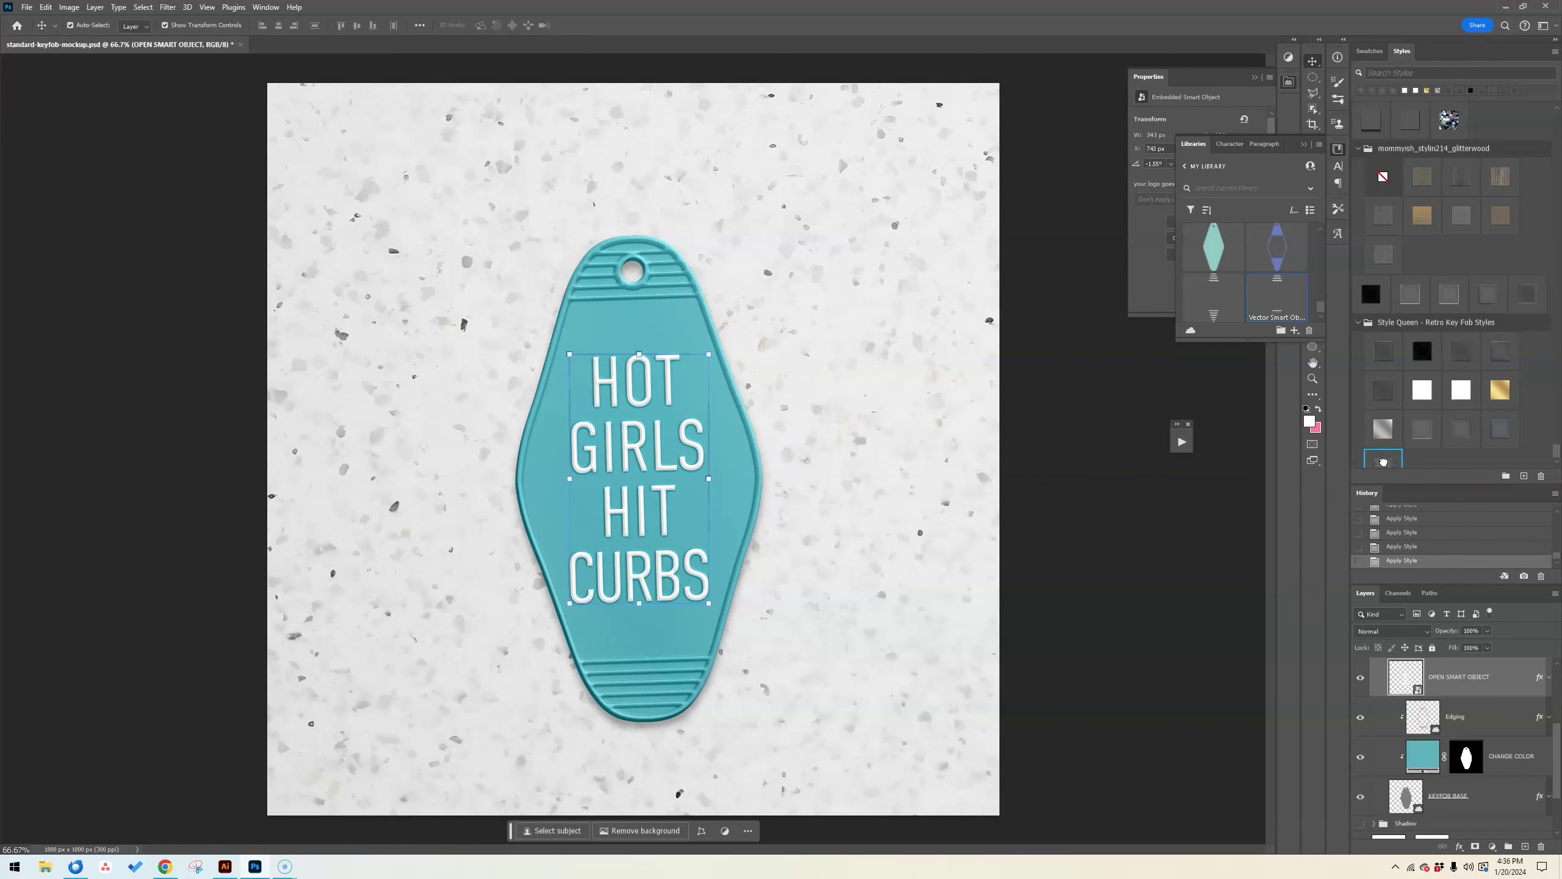
{"action": "left_click", "coordinate": [1422, 394]}
{"action": "left_click", "coordinate": [1080, 539]}
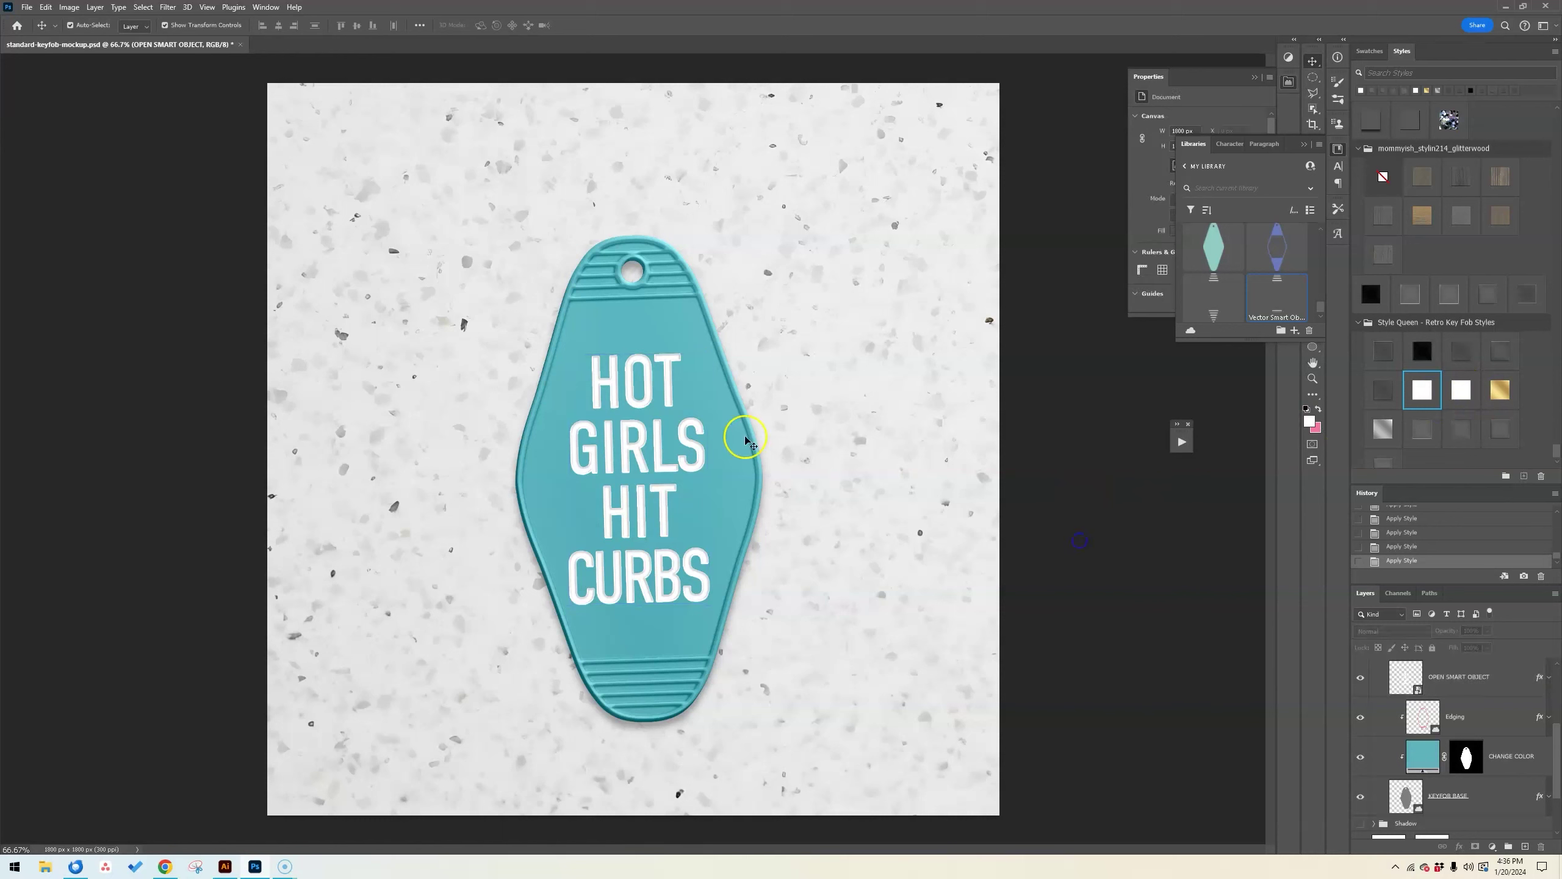
- Select the CHANGE COLOR layer and hide the Edging layer to remove the fob's raised border and ridges
{"action": "left_click", "coordinate": [1449, 399]}
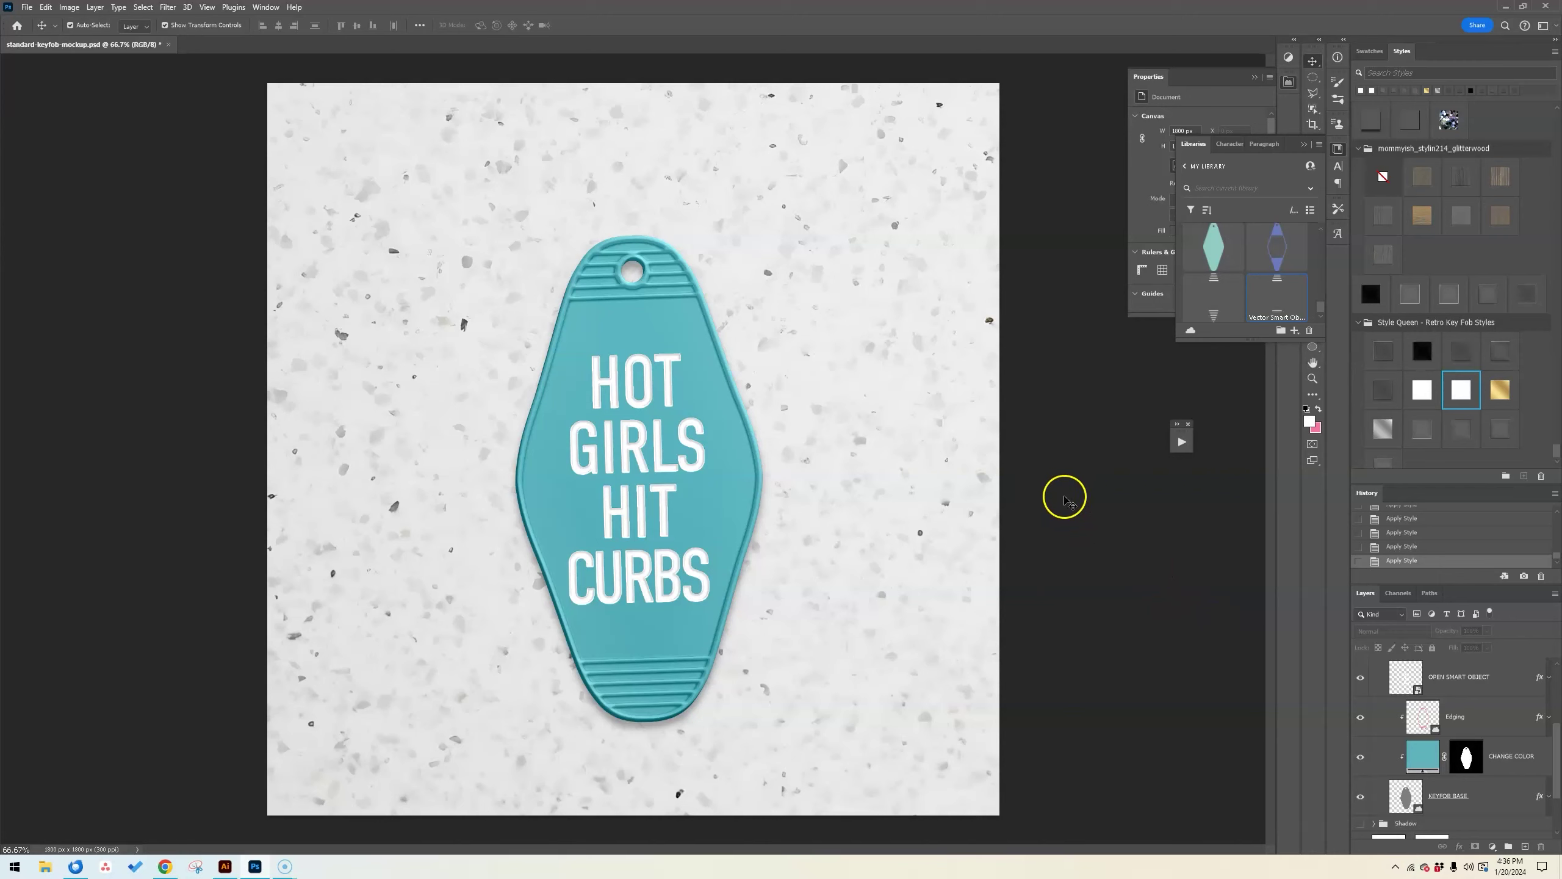
{"action": "scroll", "coordinate": [1407, 386], "scroll_direction": "down", "scroll_amount": 1}
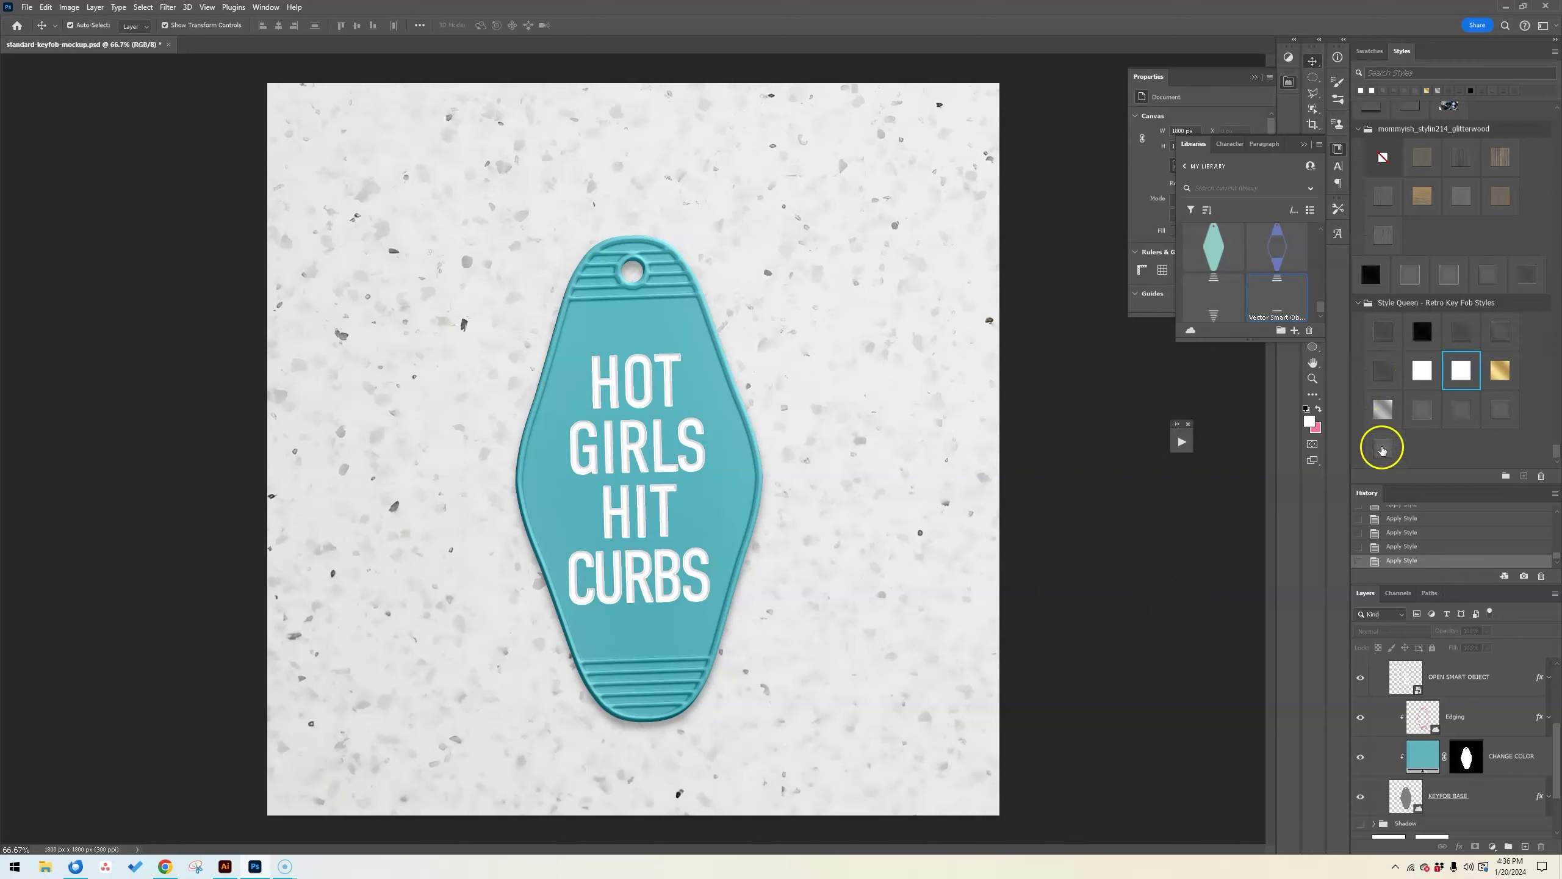
{"action": "left_click_drag", "start_coordinate": [1412, 332], "coordinate": [690, 372]}
{"action": "left_click", "coordinate": [1361, 717]}
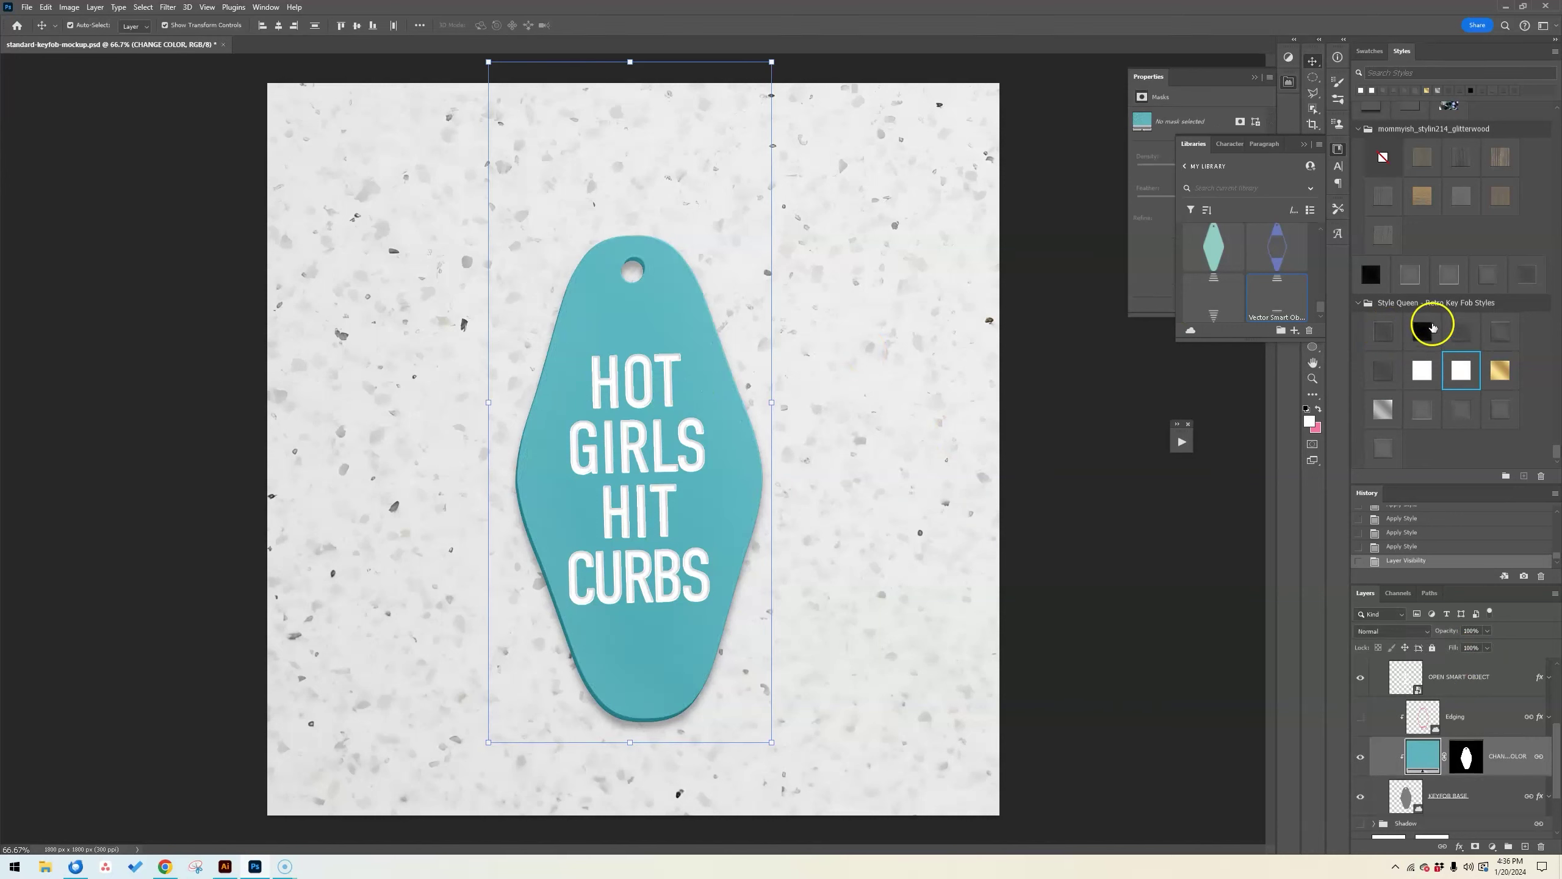
- Apply the black Style Queen retro key fob style to the KEYFOB BASE layer and review the style's third Inner Shadow settings
{"action": "left_click", "coordinate": [1449, 806]}
{"action": "left_click", "coordinate": [1432, 343]}
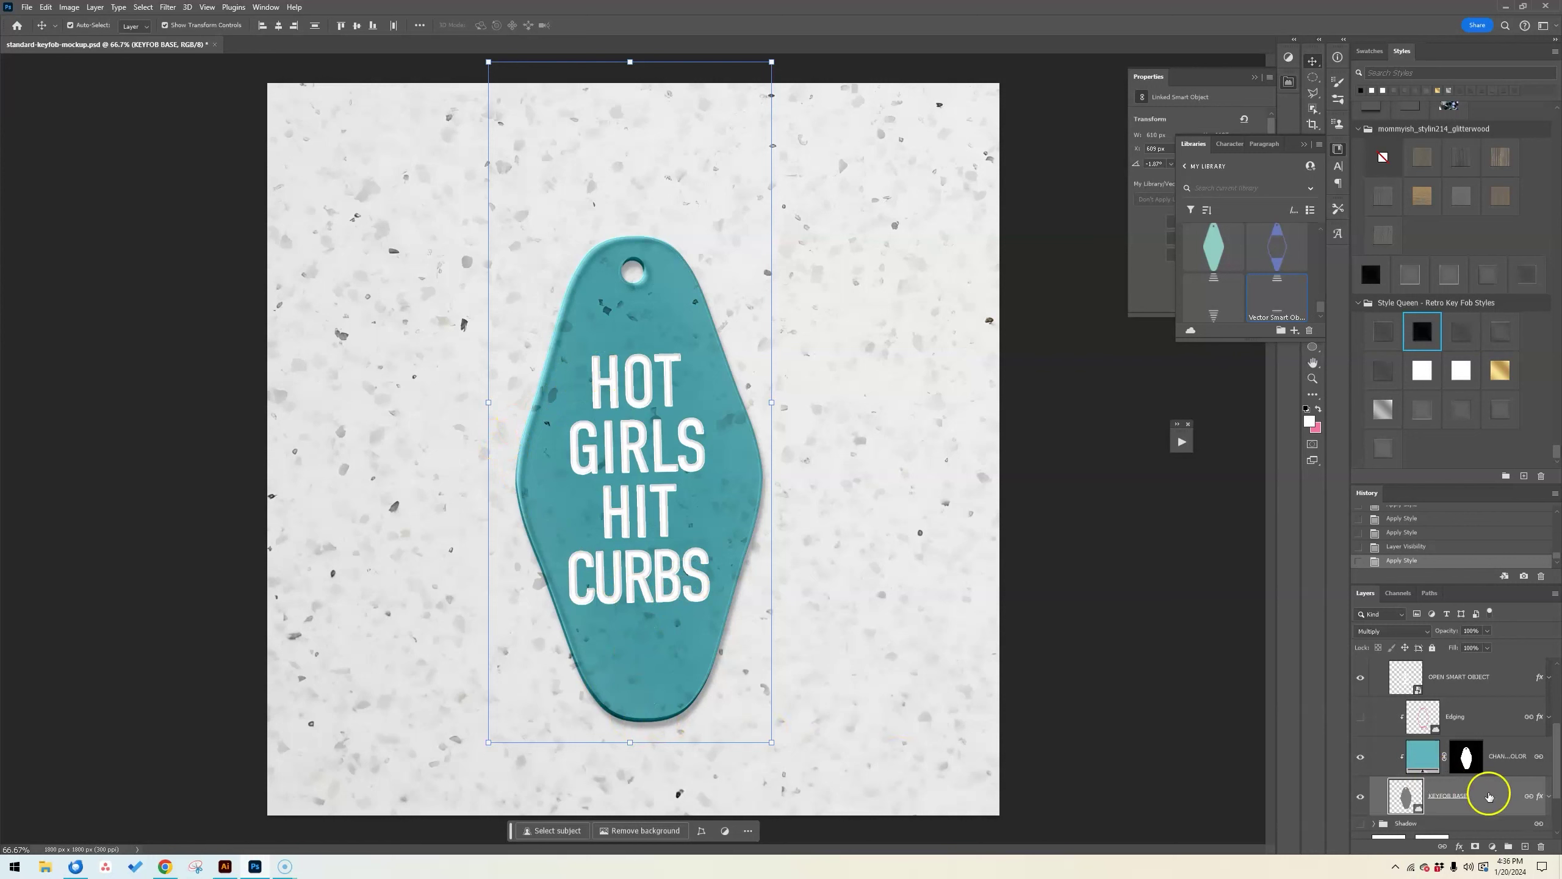
{"action": "double_click", "coordinate": [1506, 795]}
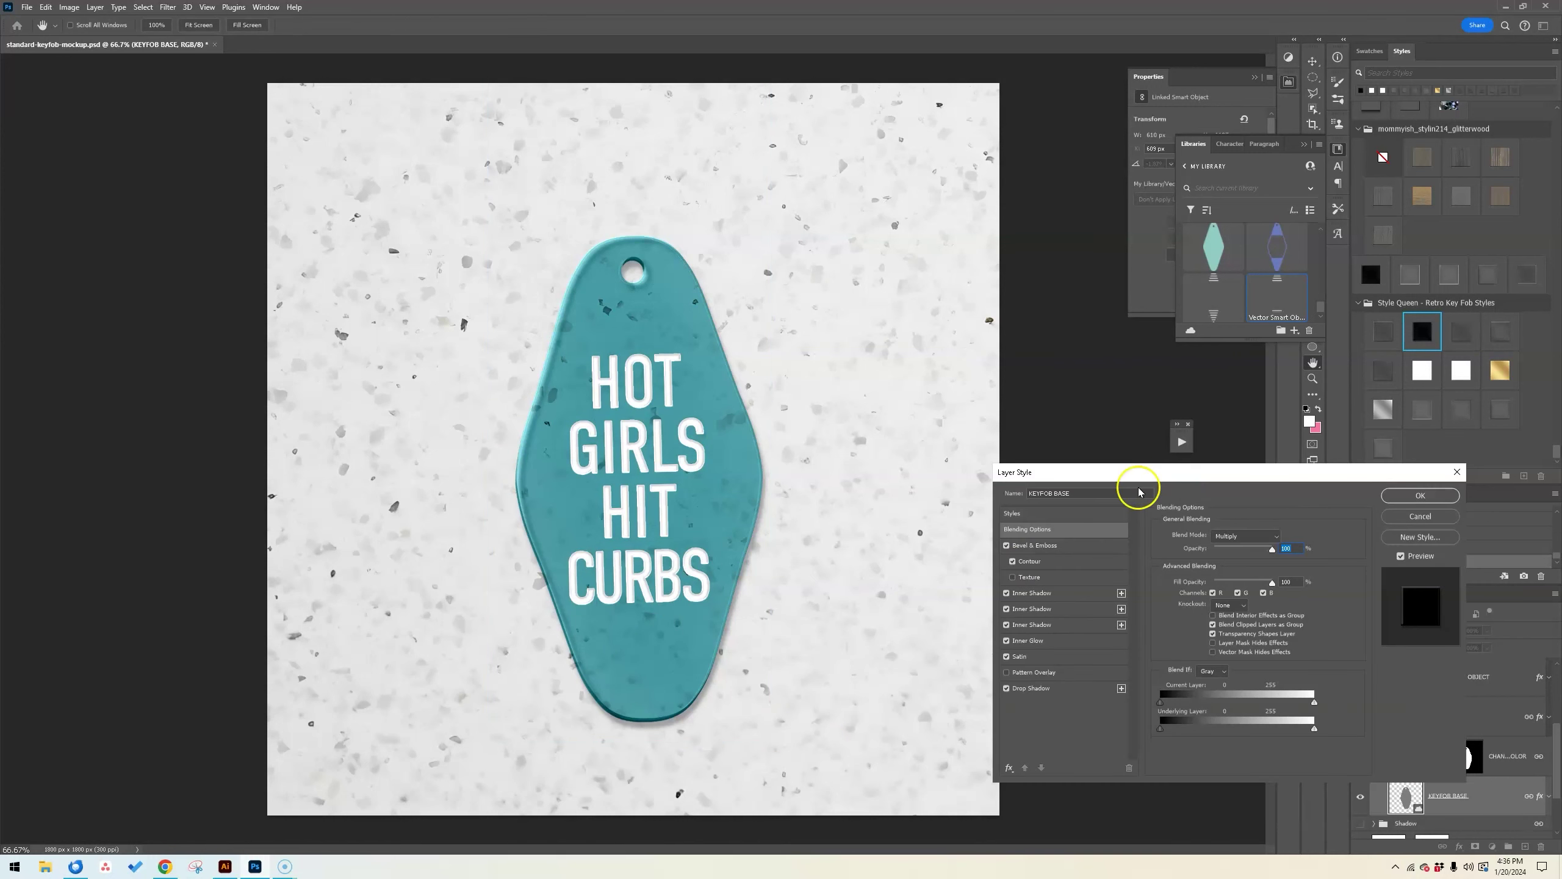
{"action": "left_click", "coordinate": [1078, 625]}
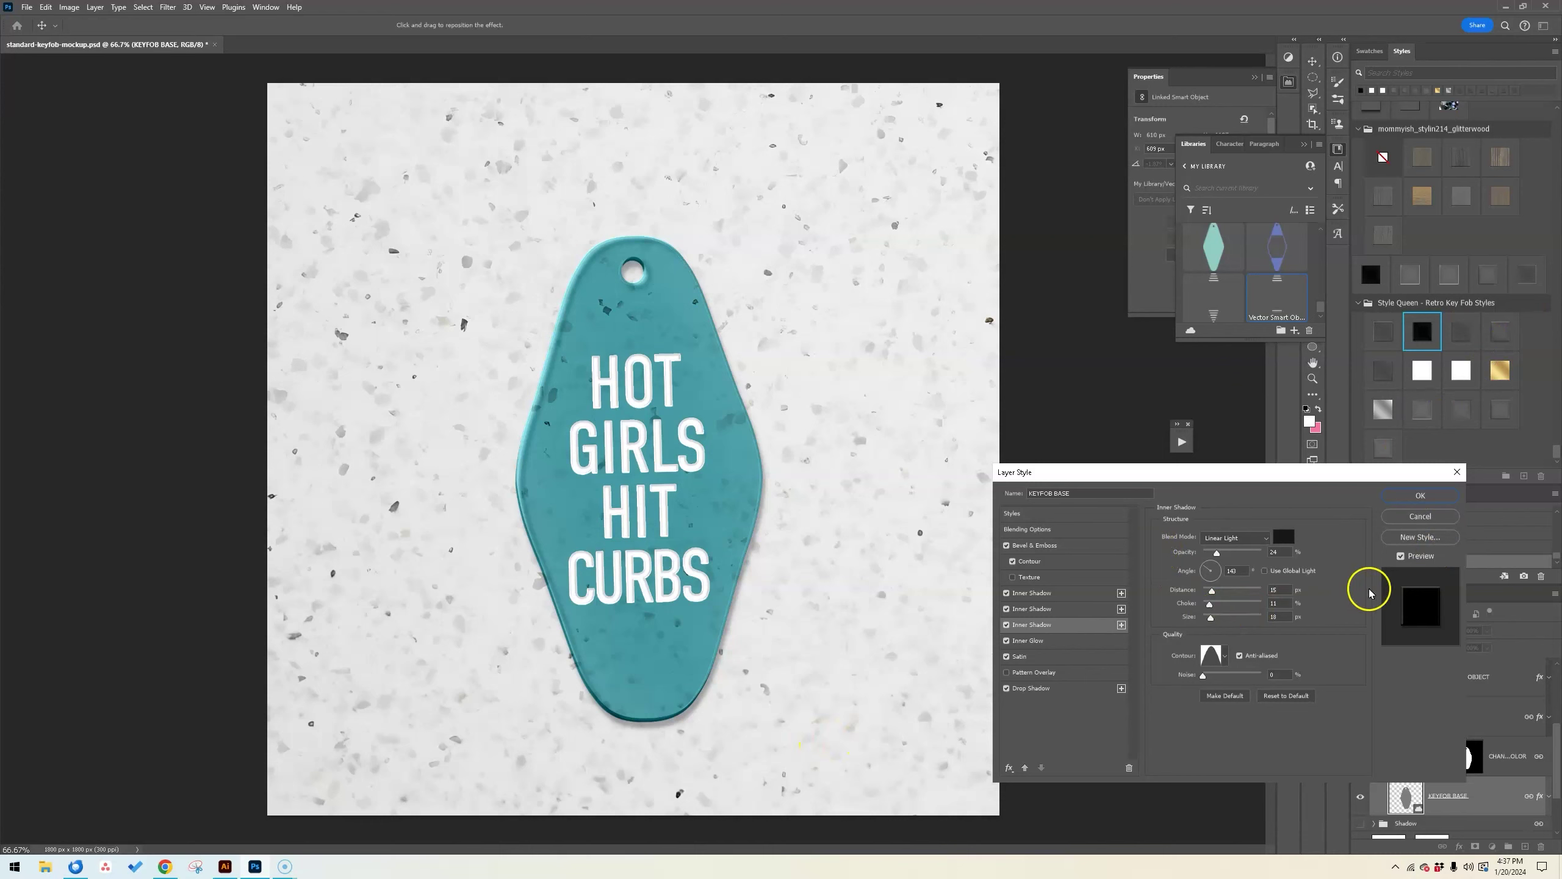
{"action": "left_click", "coordinate": [1407, 495]}
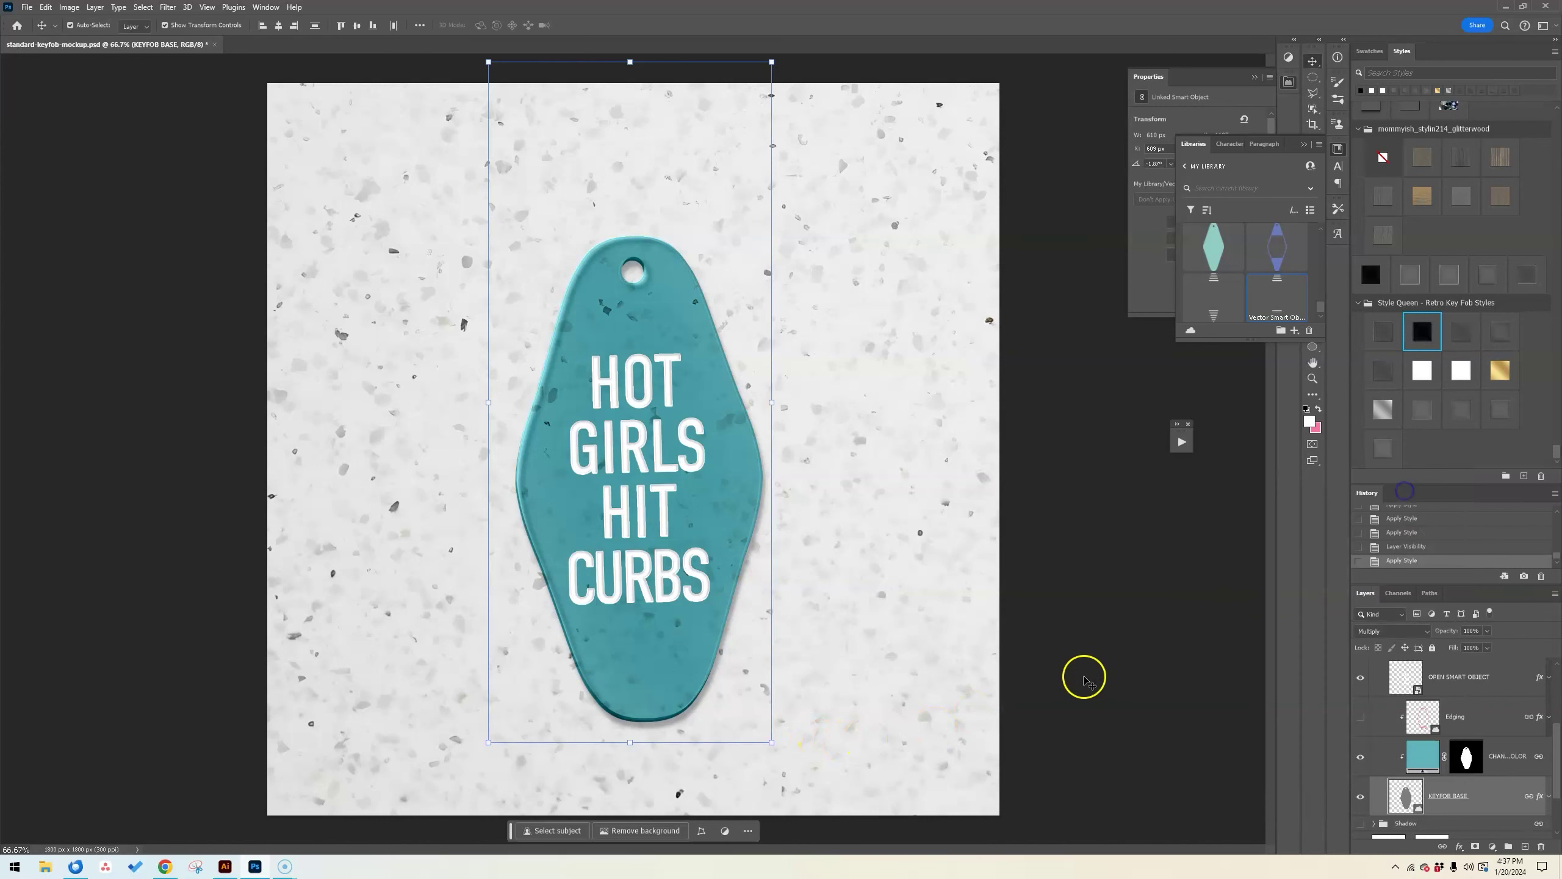
{"action": "left_click", "coordinate": [1078, 681]}
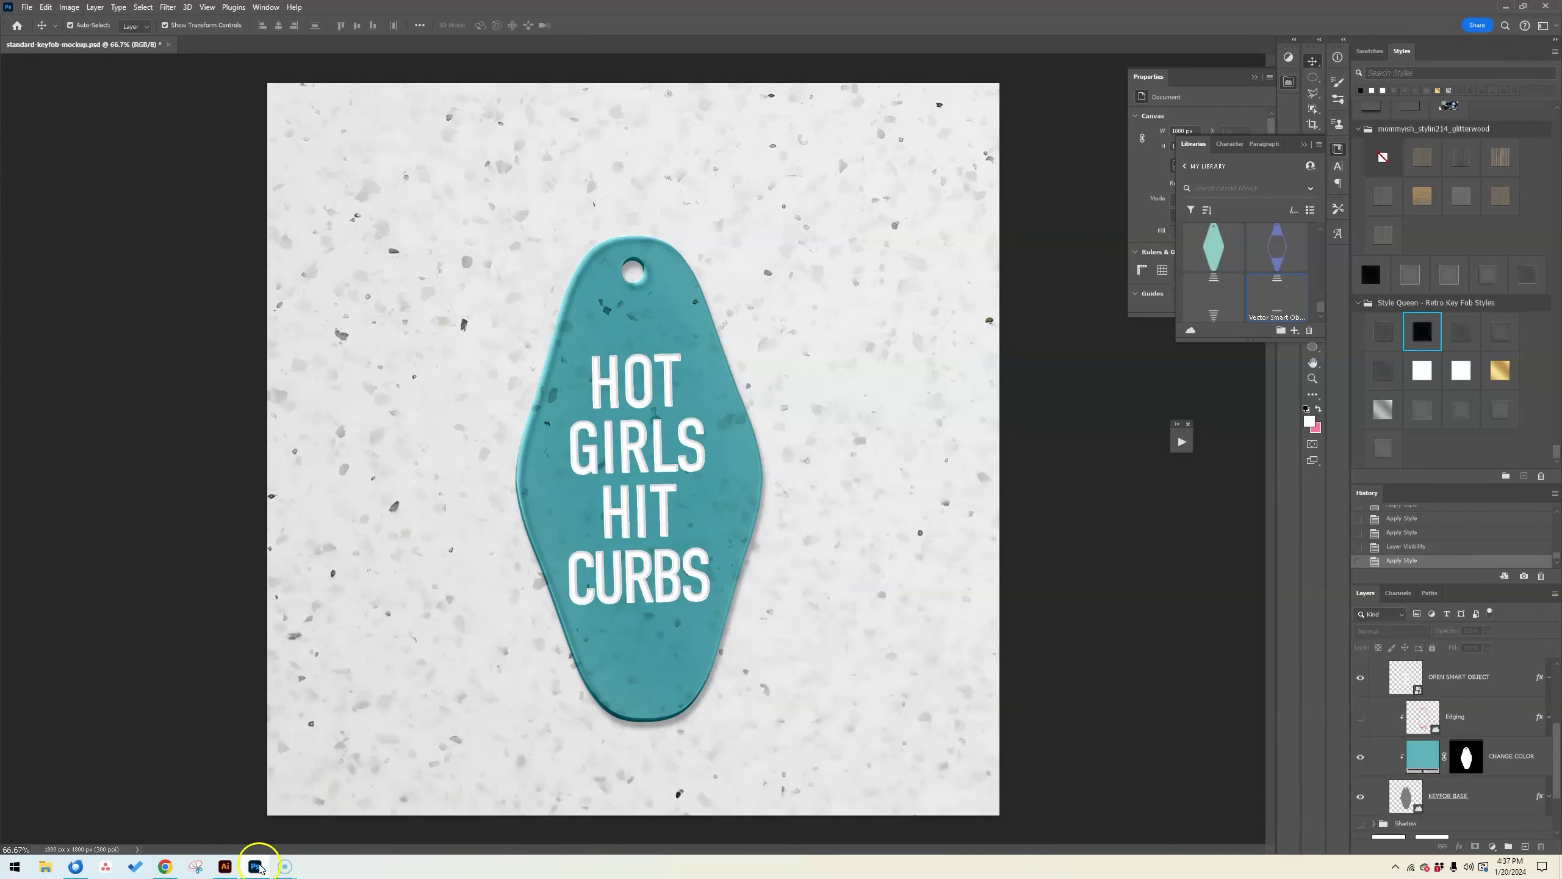
- Switch to Illustrator and examine the key fob shapes in sq-keyfob-shapes.ai with nothing selected
{"action": "left_click", "coordinate": [225, 867]}
{"action": "left_click", "coordinate": [661, 758]}
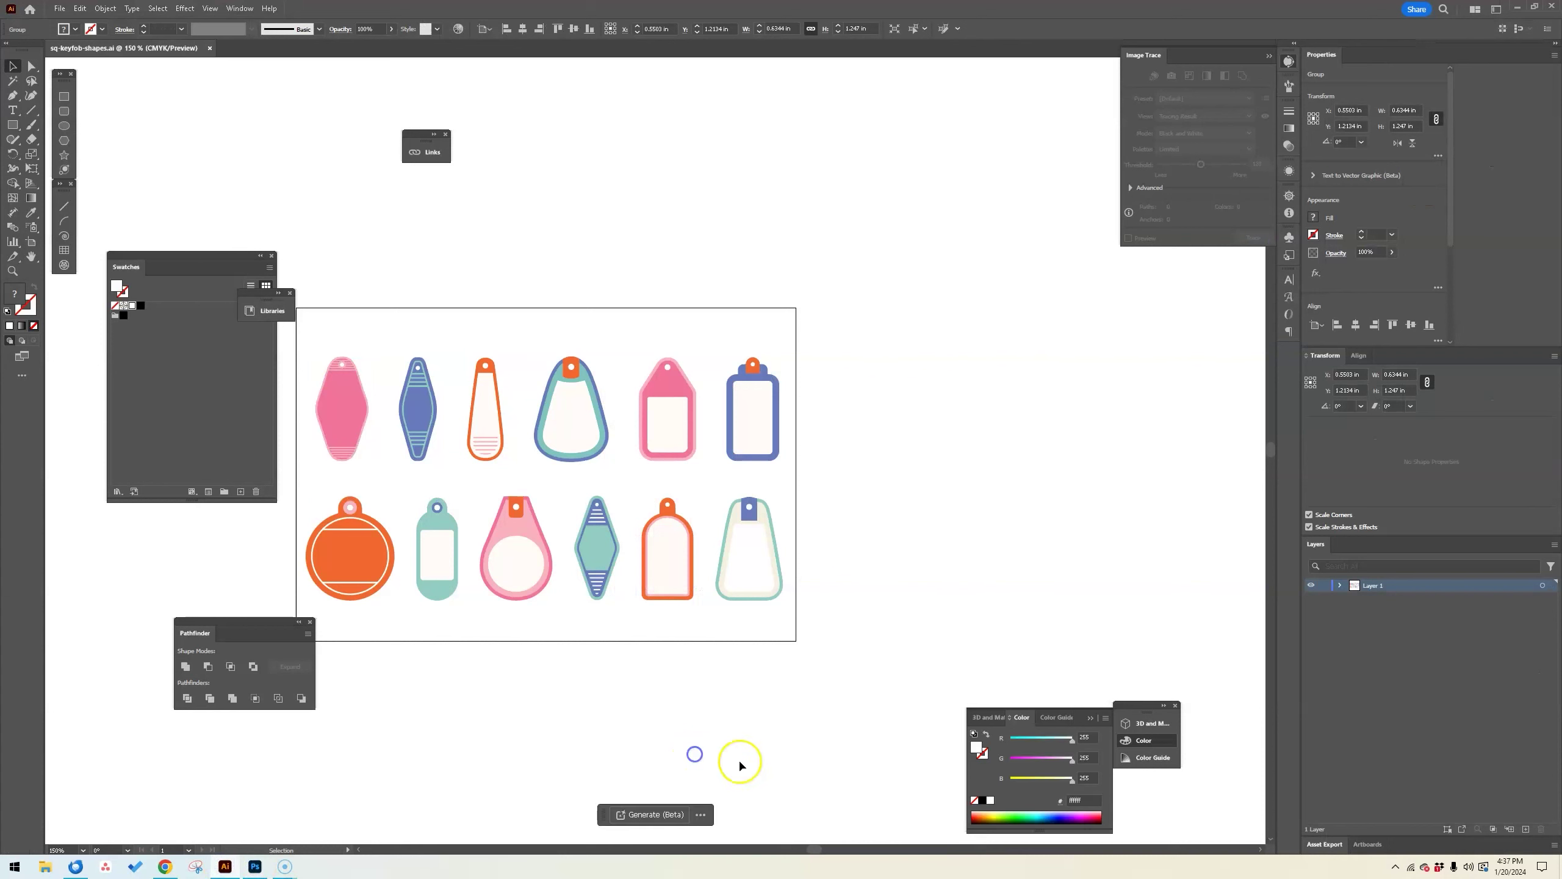
{"action": "left_click", "coordinate": [942, 548]}
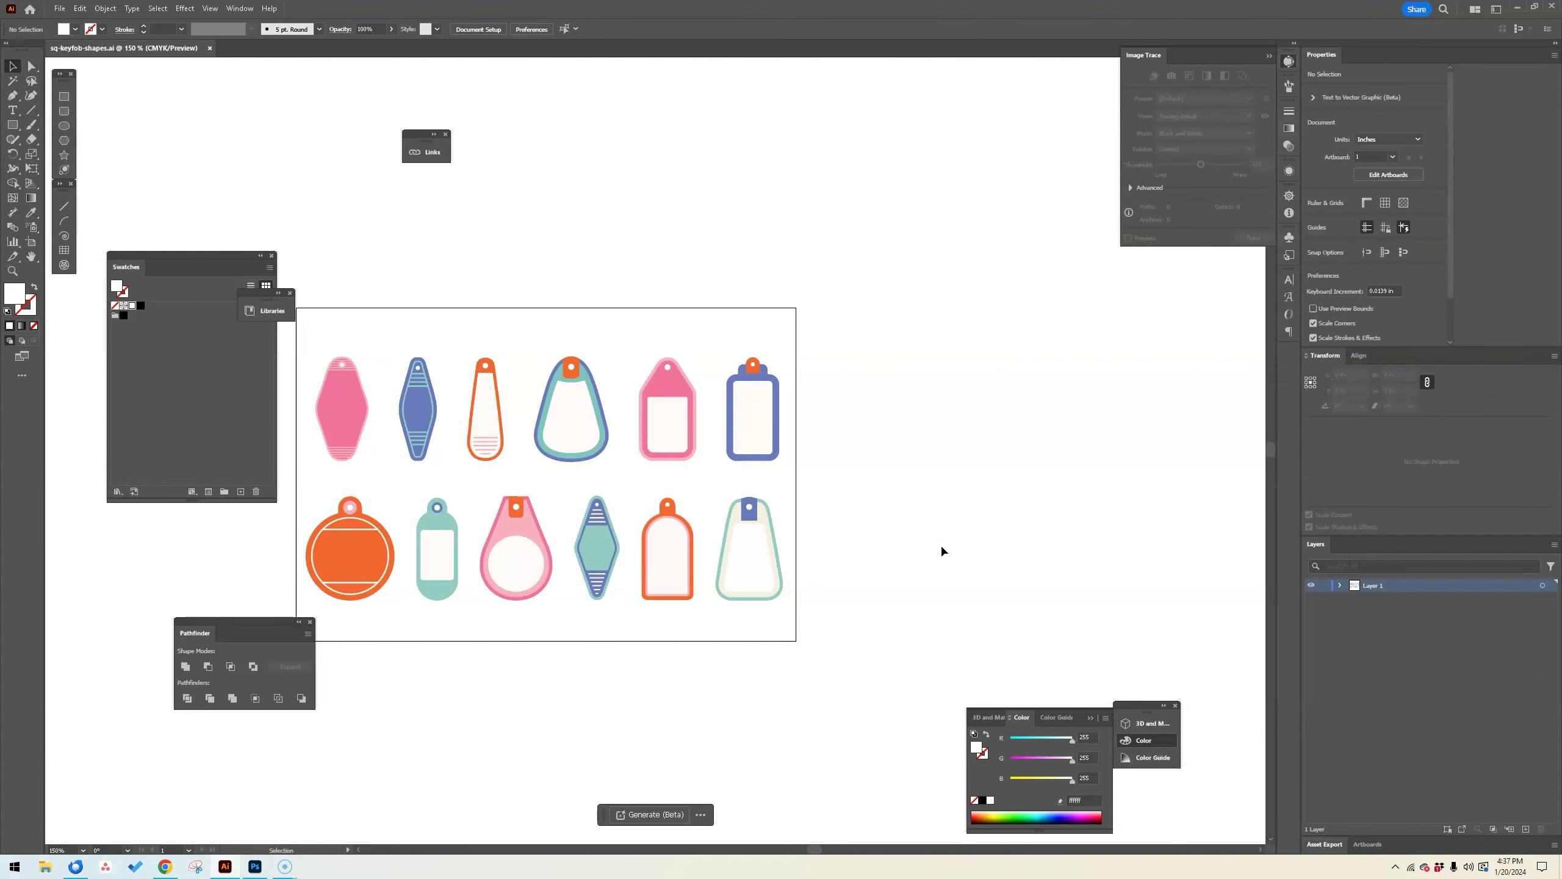
{"action": "left_click", "coordinate": [805, 850]}
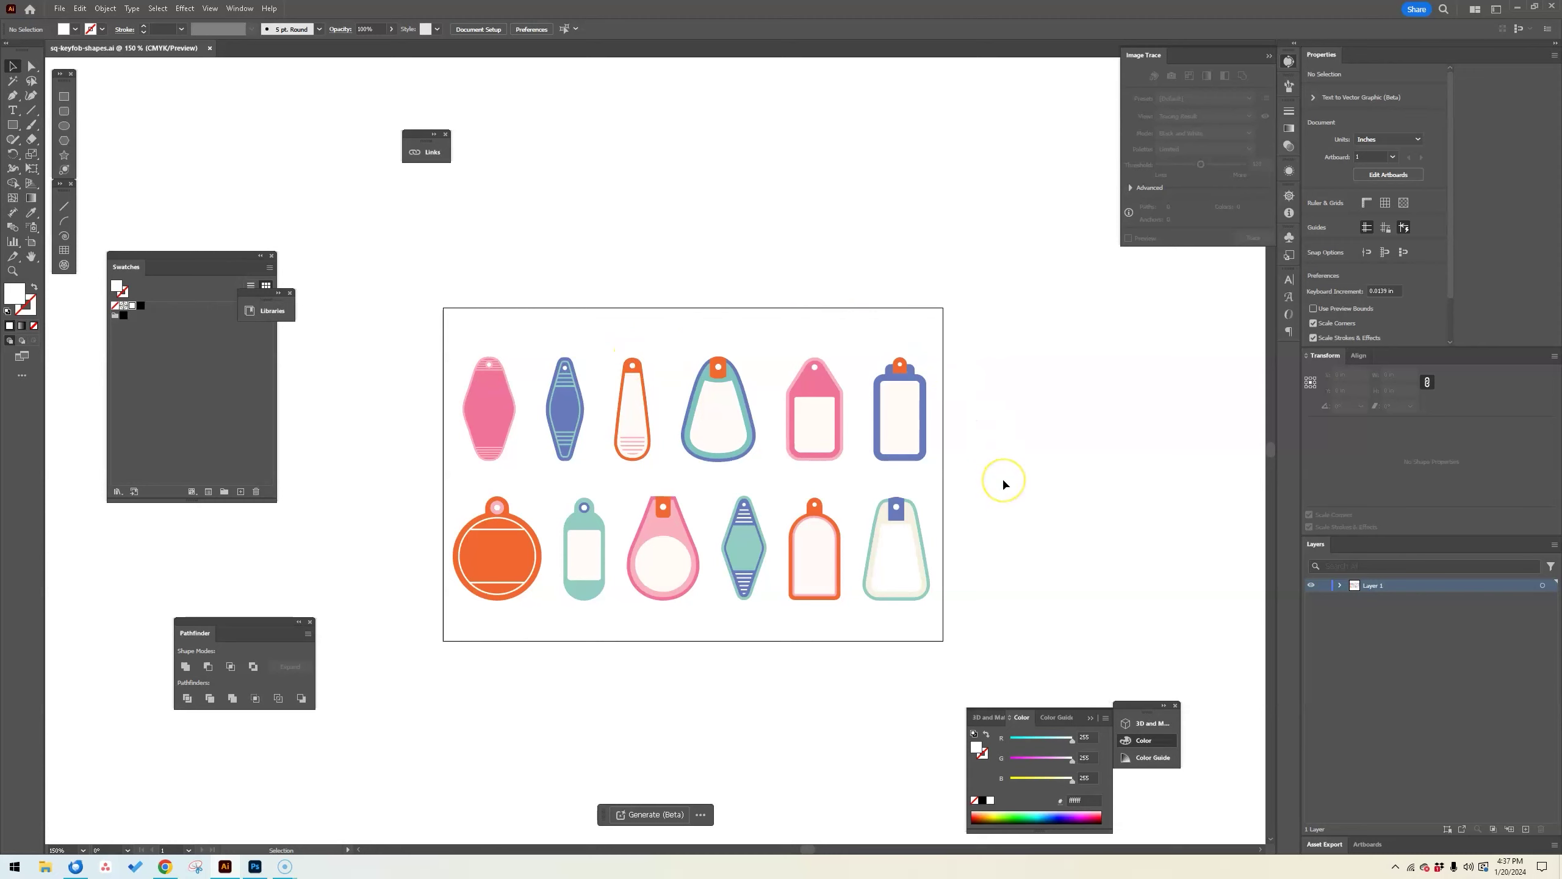
{"action": "left_click", "coordinate": [518, 283]}
- Return to the Photoshop mockup, show the Edging layer and apply the subtle emboss style two after the silver one to it
{"action": "mouse_move", "coordinate": [254, 870]}
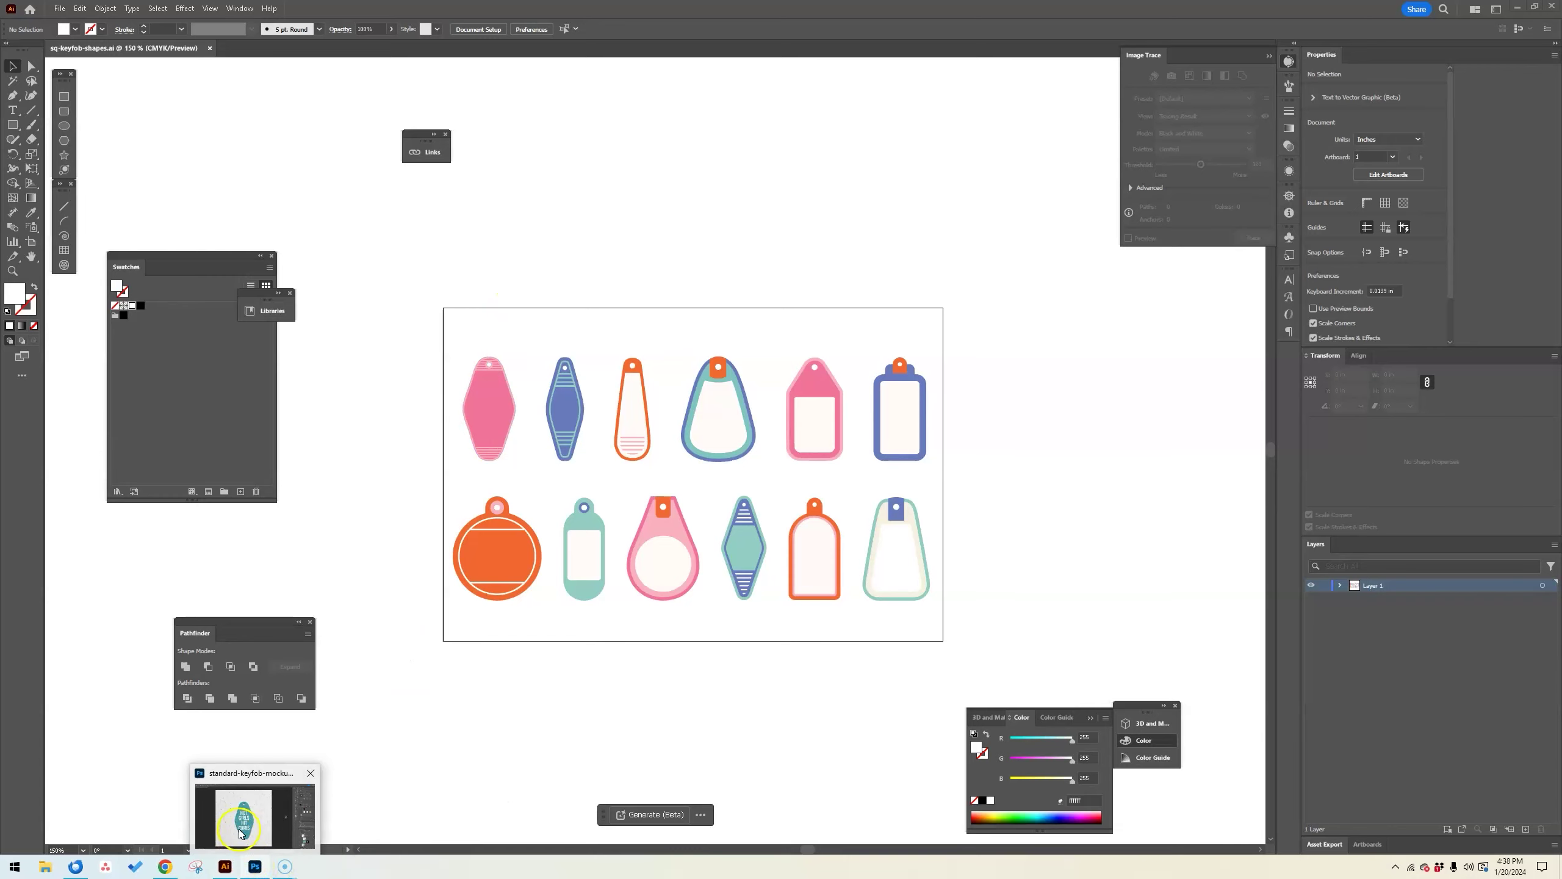
{"action": "left_click", "coordinate": [239, 837]}
{"action": "left_click", "coordinate": [1129, 611]}
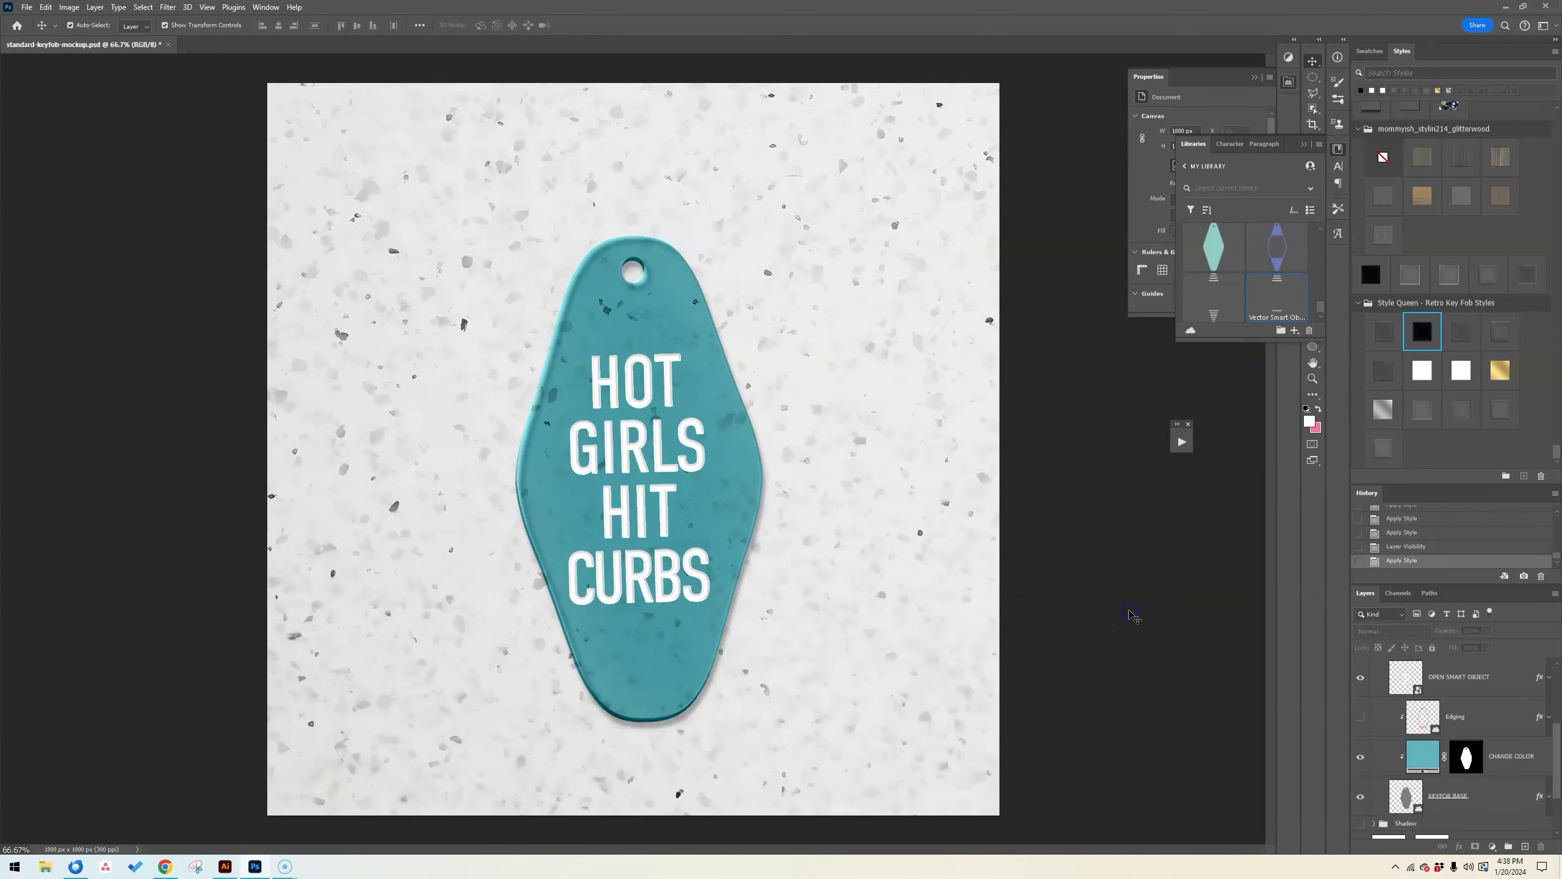
{"action": "left_click", "coordinate": [1359, 717]}
{"action": "left_click", "coordinate": [1425, 718]}
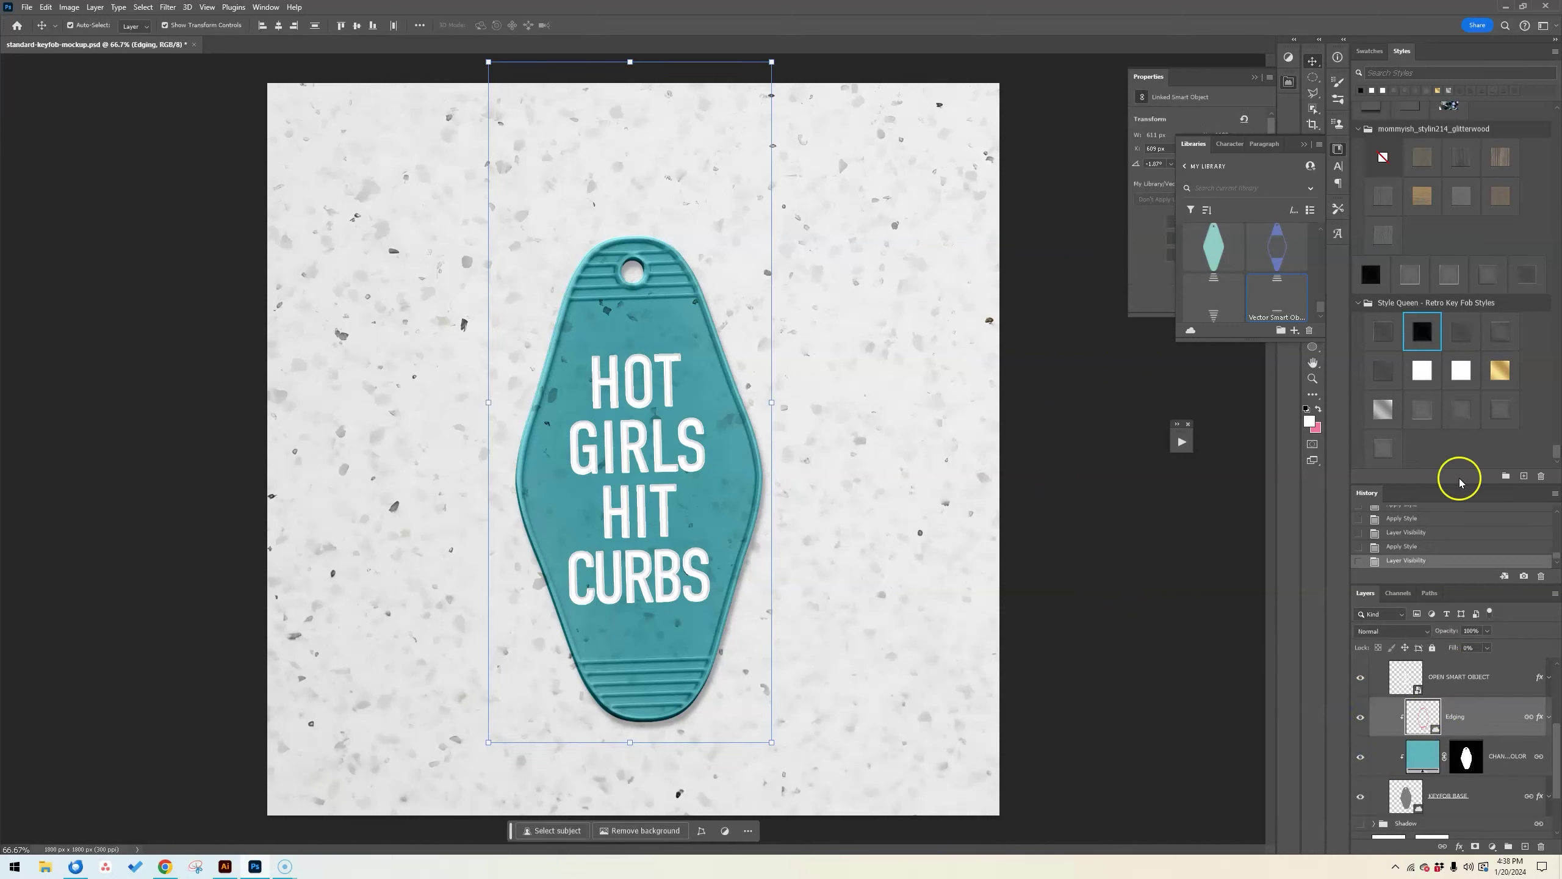
{"action": "left_click", "coordinate": [1462, 409]}
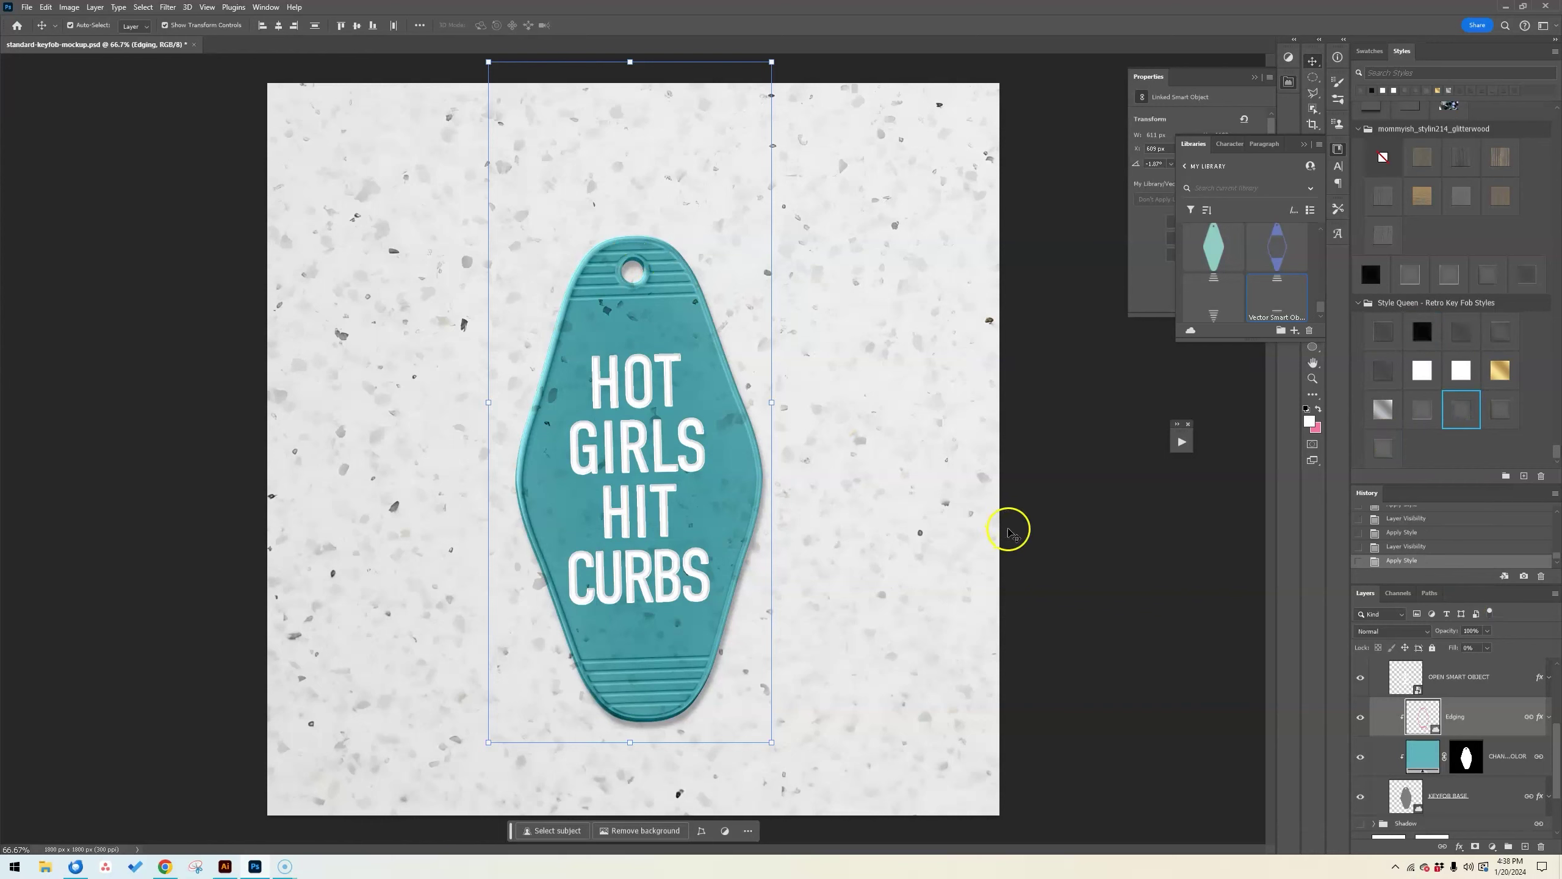
{"action": "left_click", "coordinate": [1078, 506]}
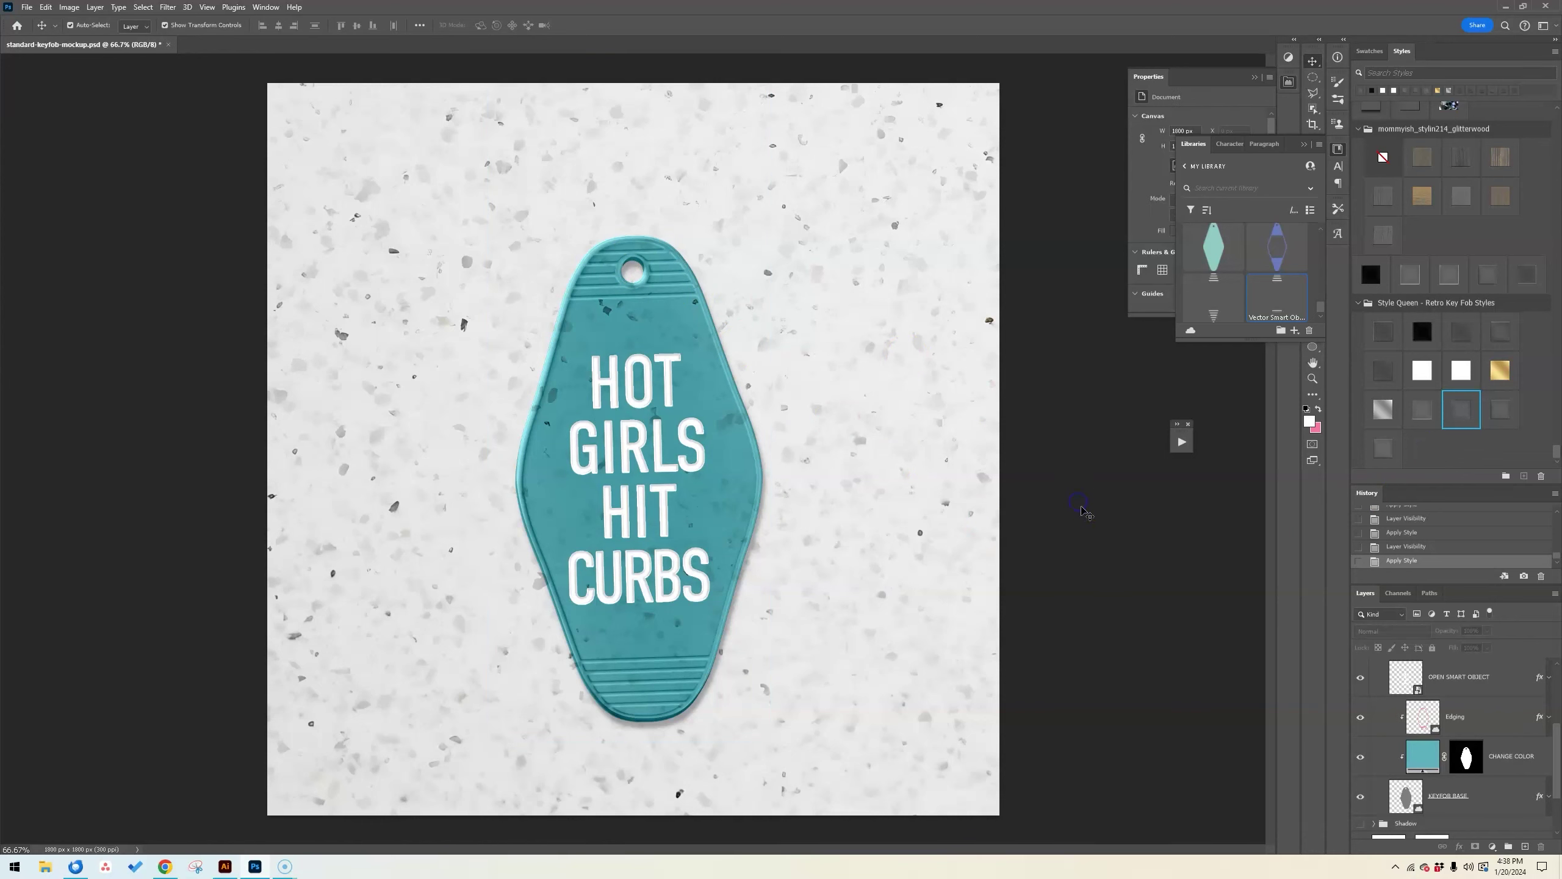